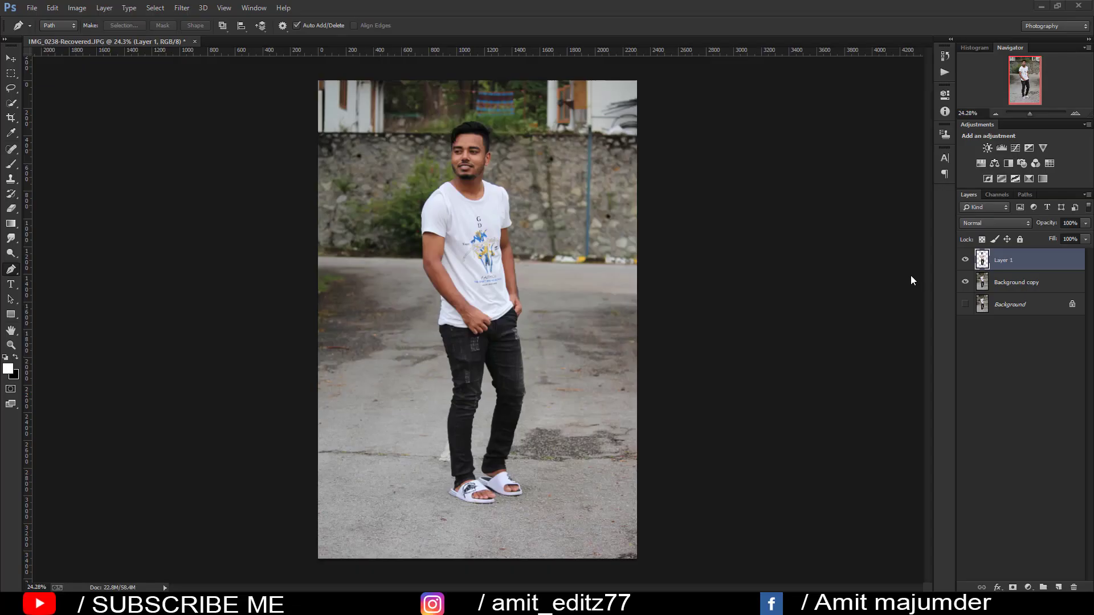
Hide the Background copy layer so only the cut-out man shows on transparency.
left_click(964, 283)
left_click(965, 284)
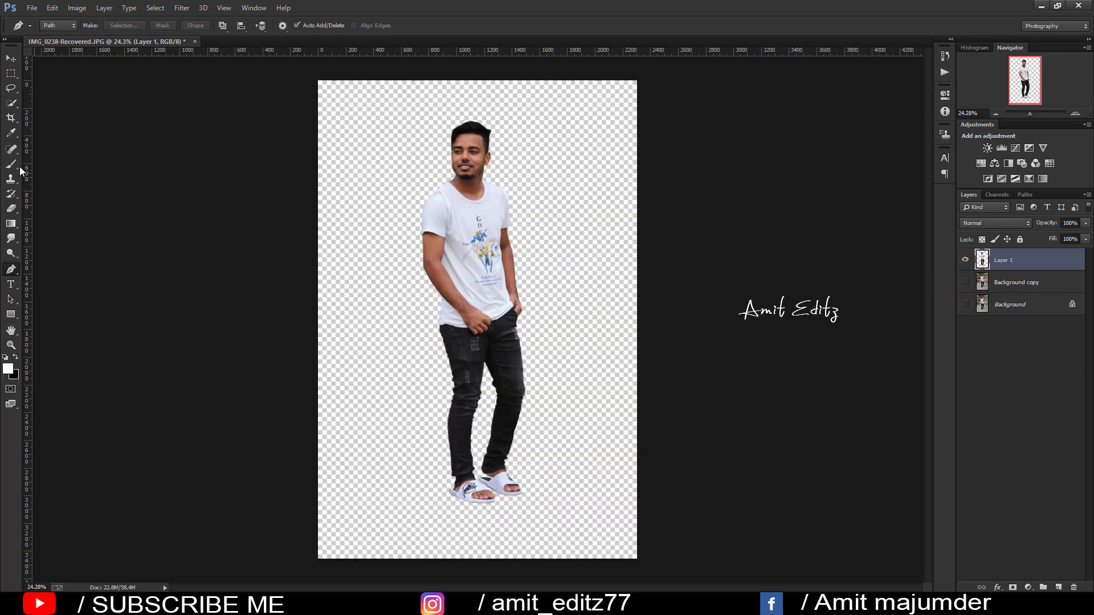
left_click(5, 120)
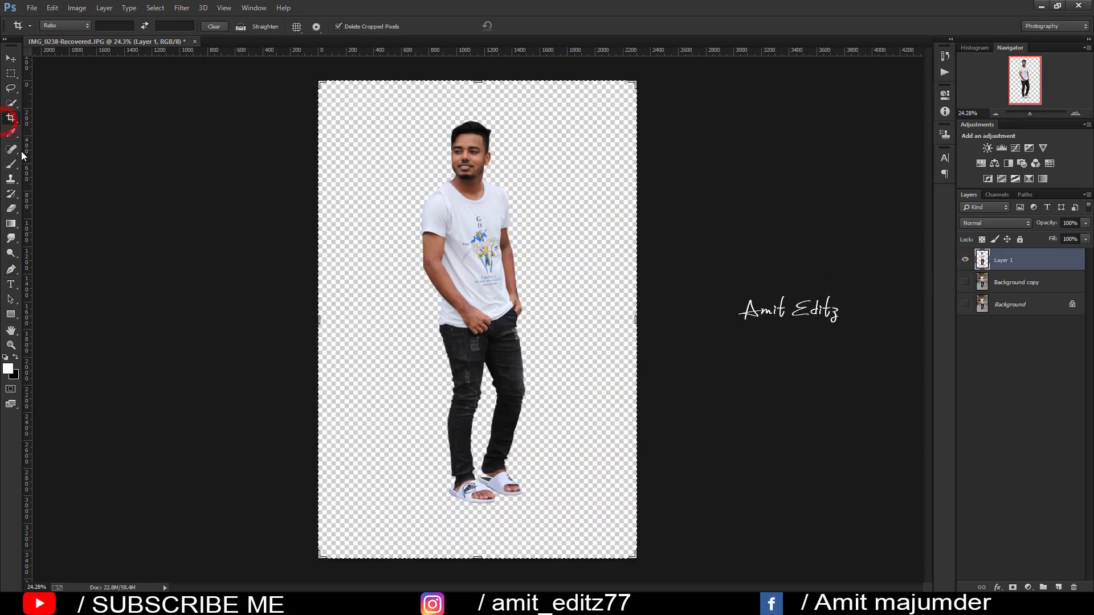
left_click(11, 58)
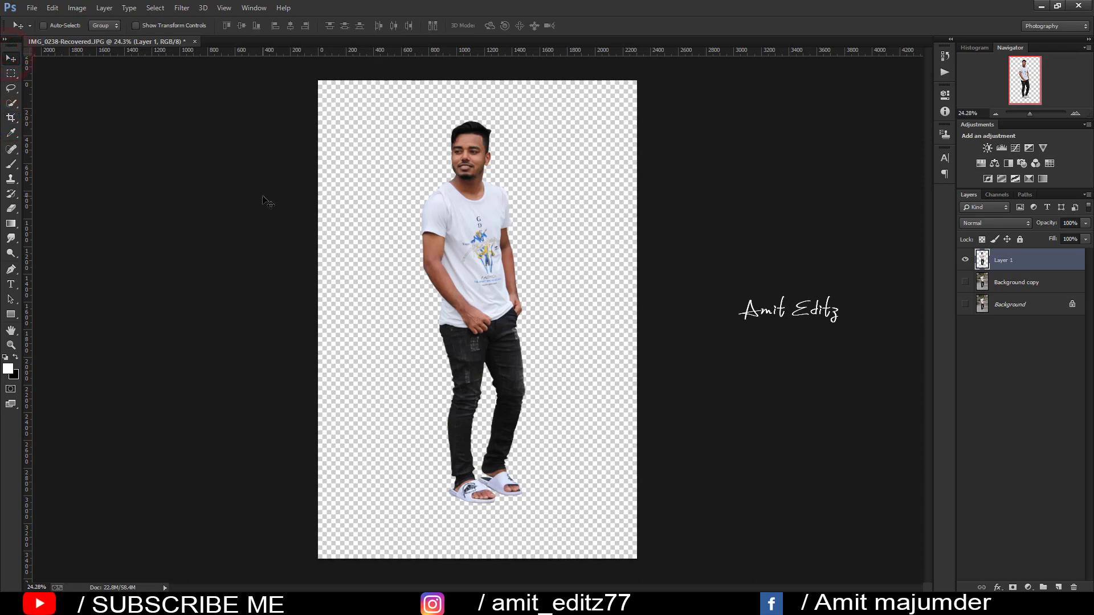
Save a layered copy in Photoshop (*.PSD) format, accepting Maximize Compatibility.
key("ctrl+shift+s")
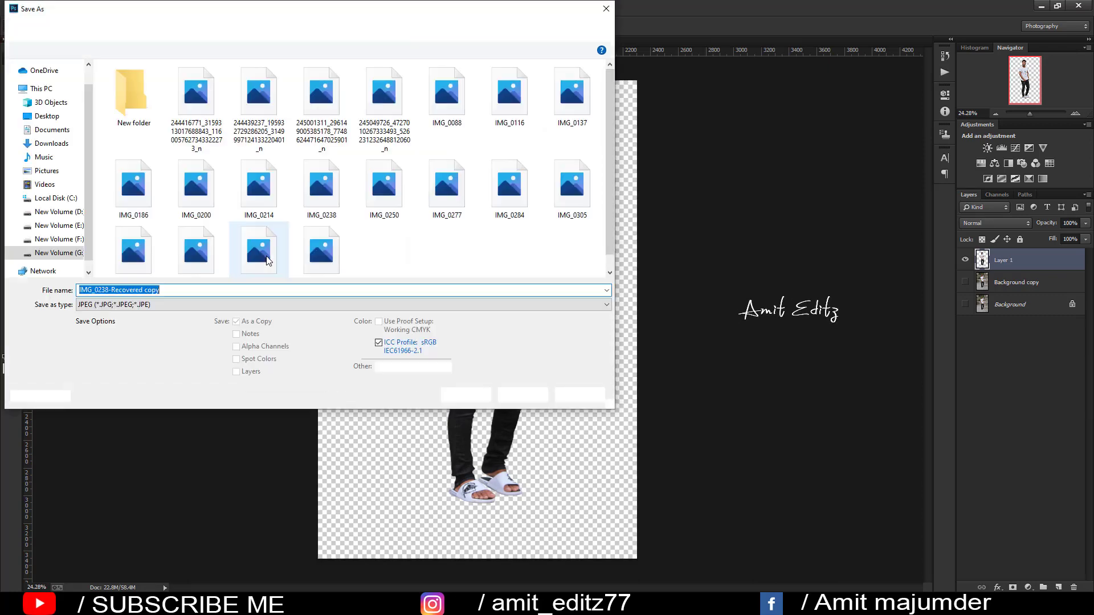
left_click(283, 305)
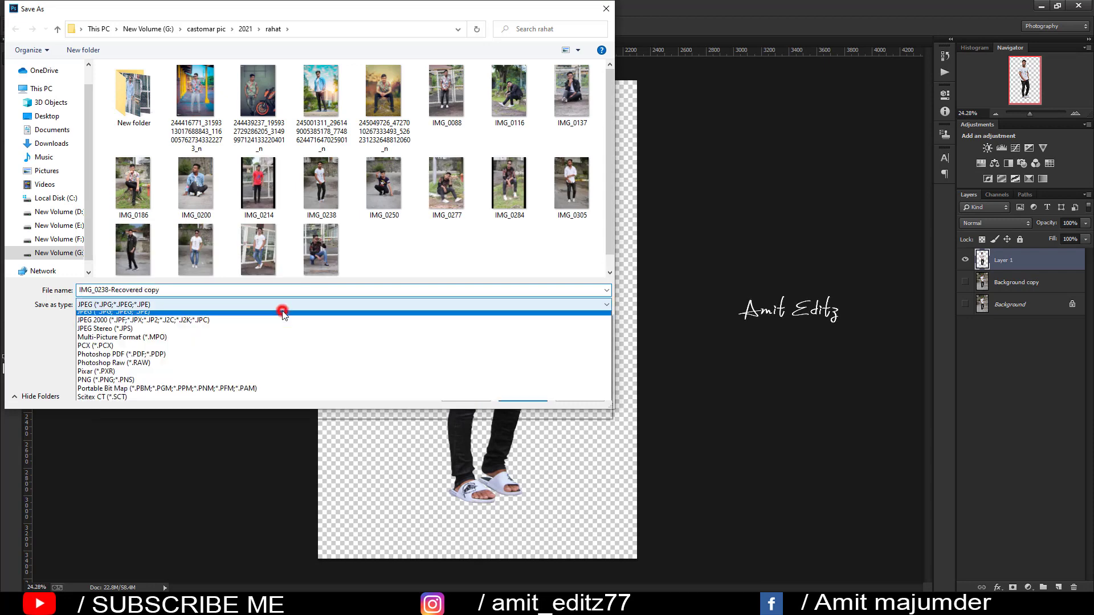
left_click(174, 318)
left_click(506, 395)
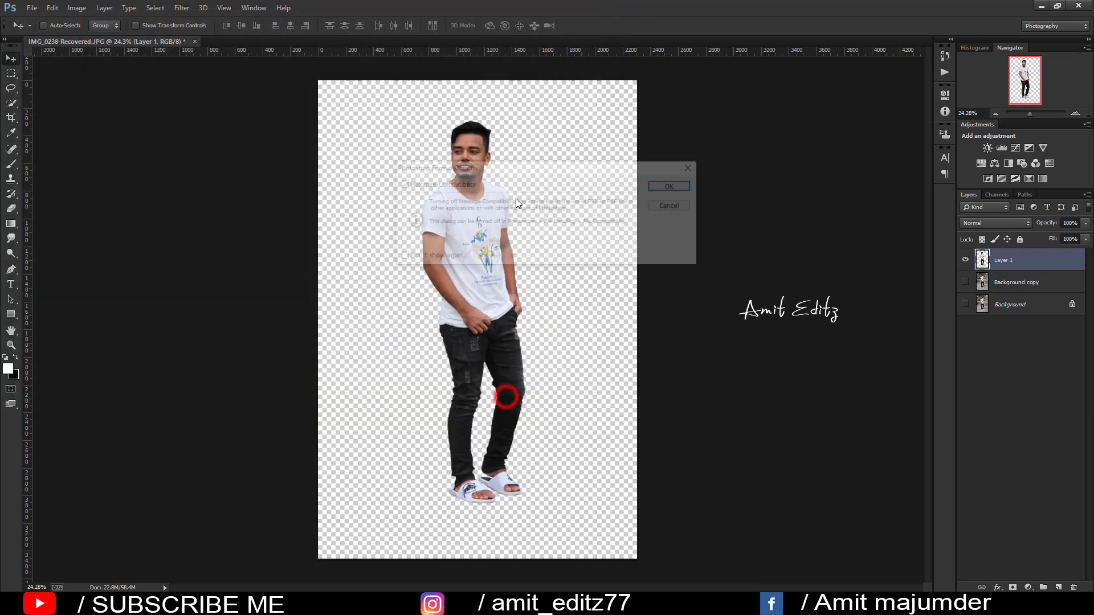
left_click(666, 187)
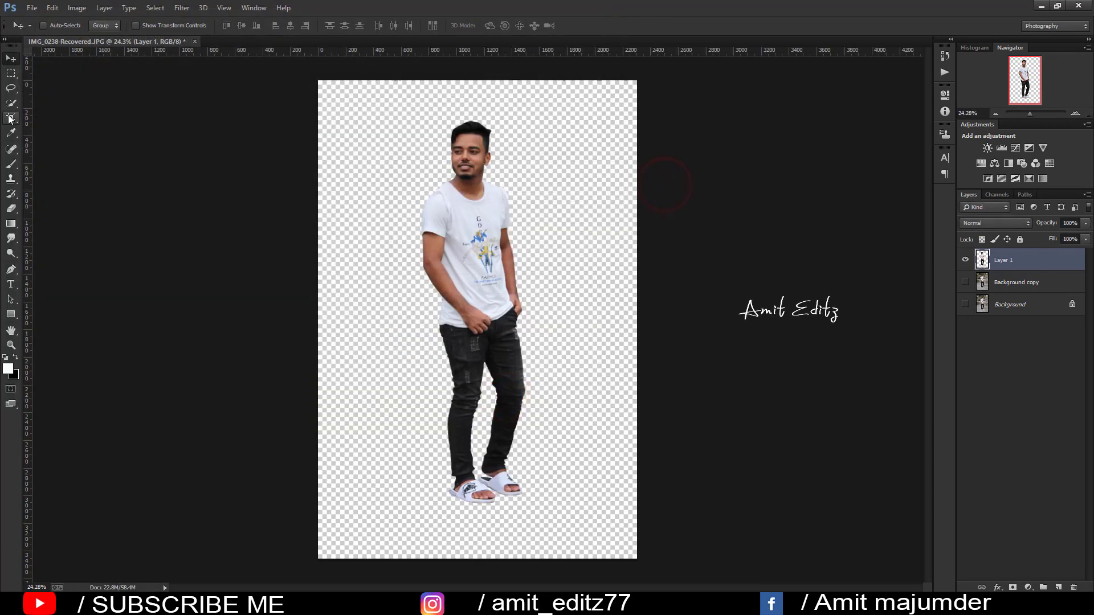
Extend the canvas up and to the left, then shift the man slightly left and down.
left_click(10, 117)
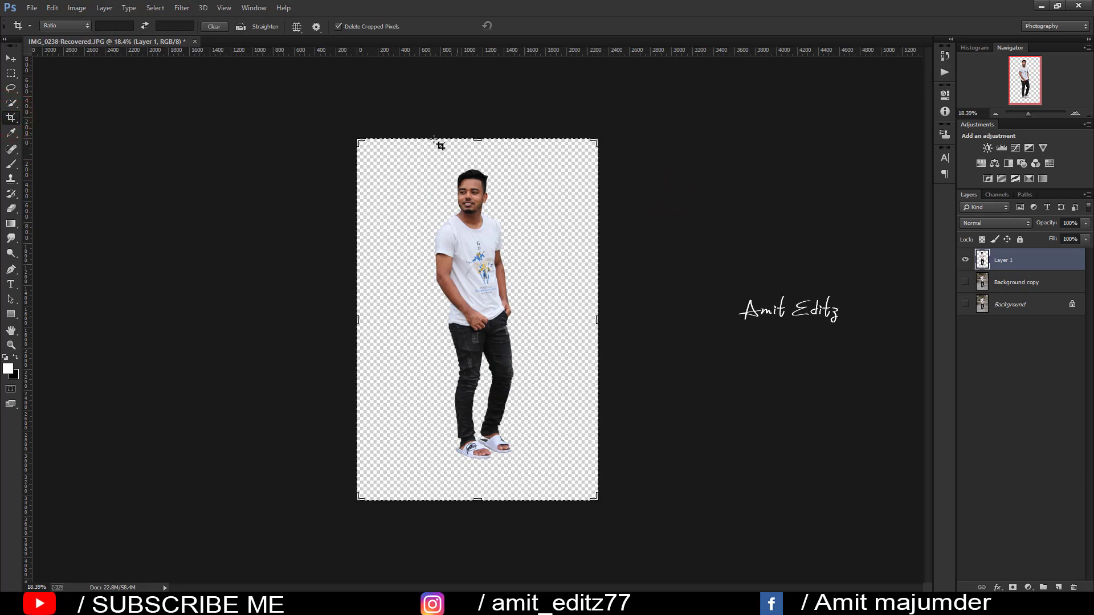
left_click_drag(360, 139, 350, 132)
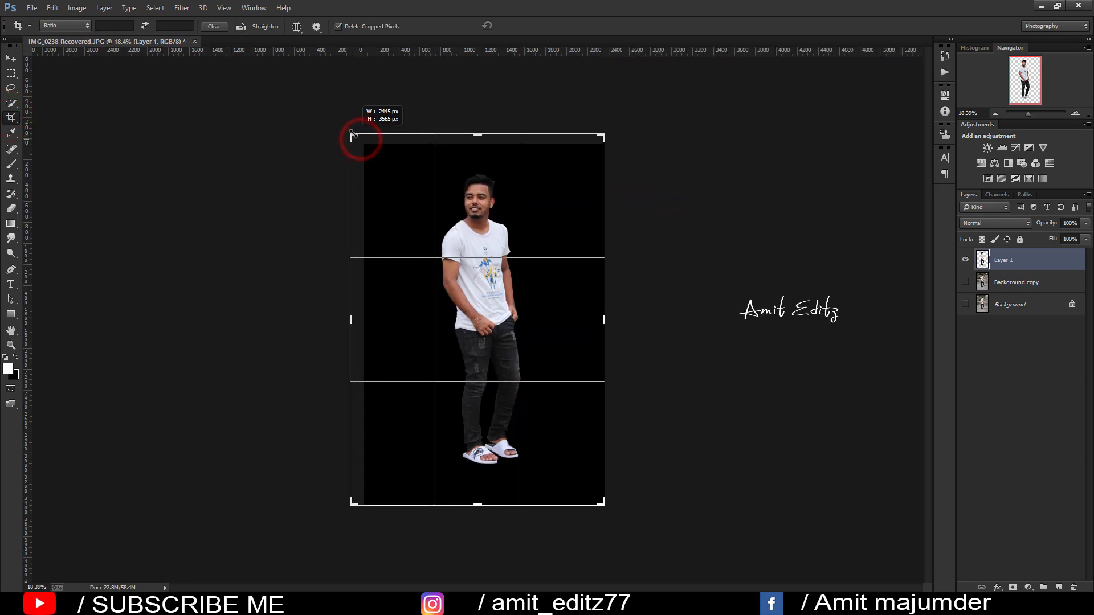
key("Return")
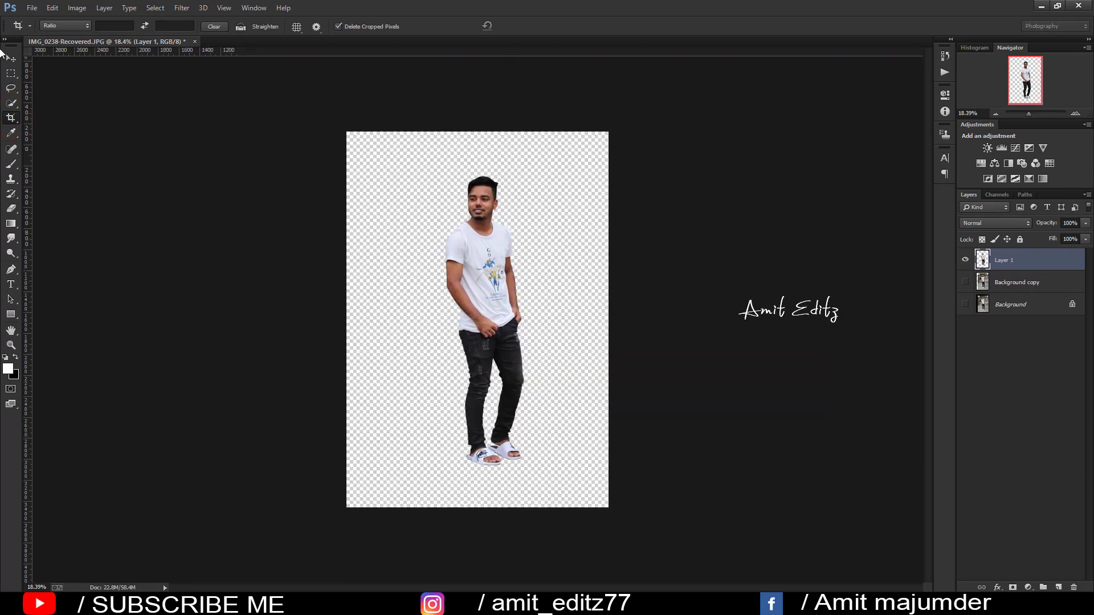
key("v")
left_click_drag(478, 258, 464, 284)
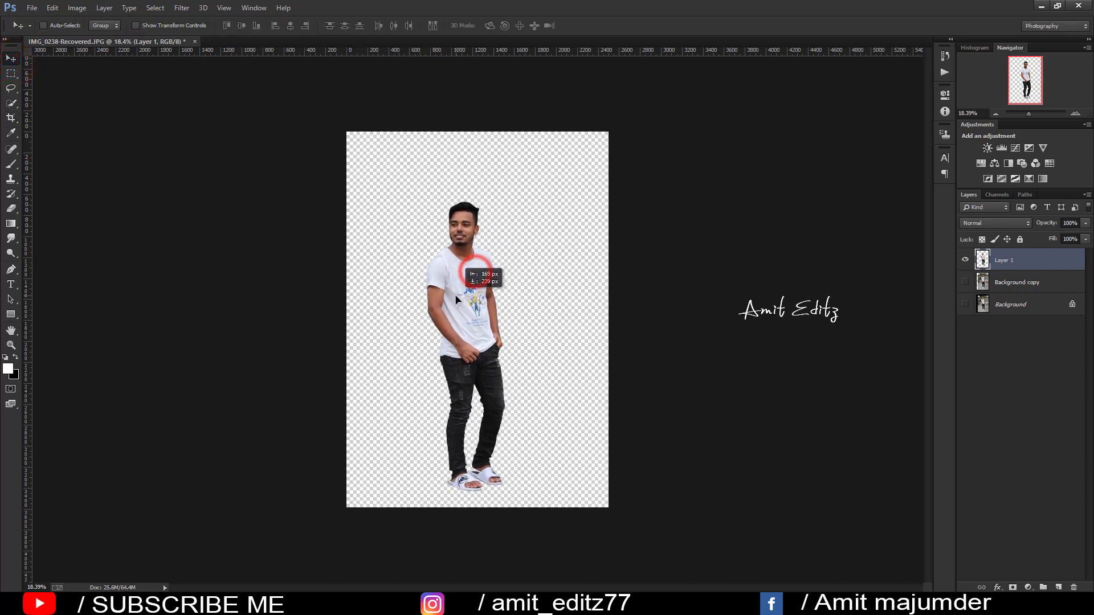
Enlarge the canvas further toward the top-left and move the man toward the left.
left_click(11, 117)
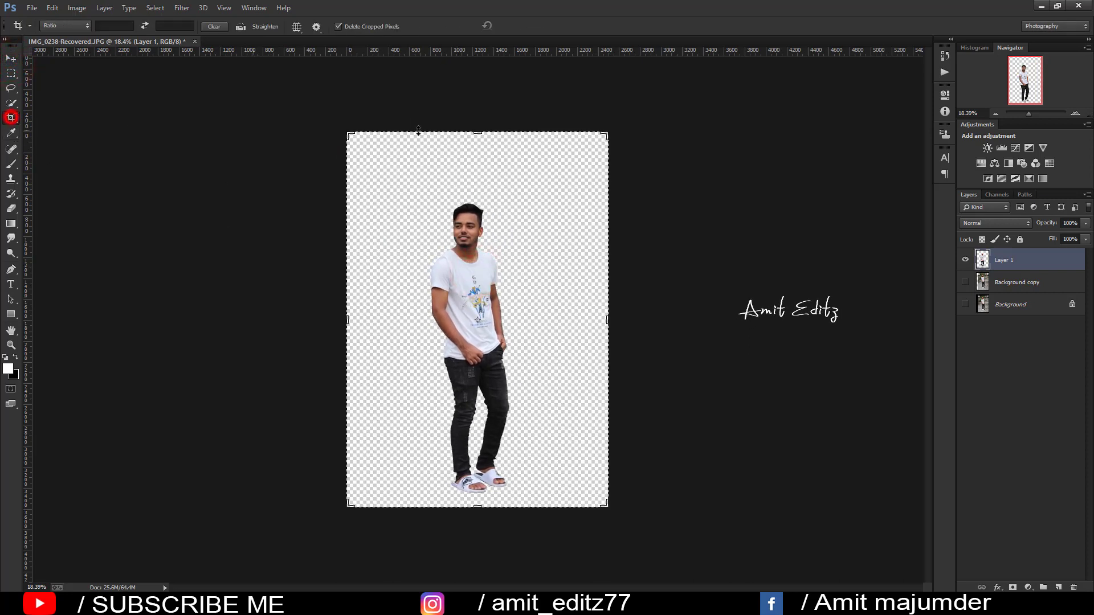
left_click_drag(477, 137, 473, 126)
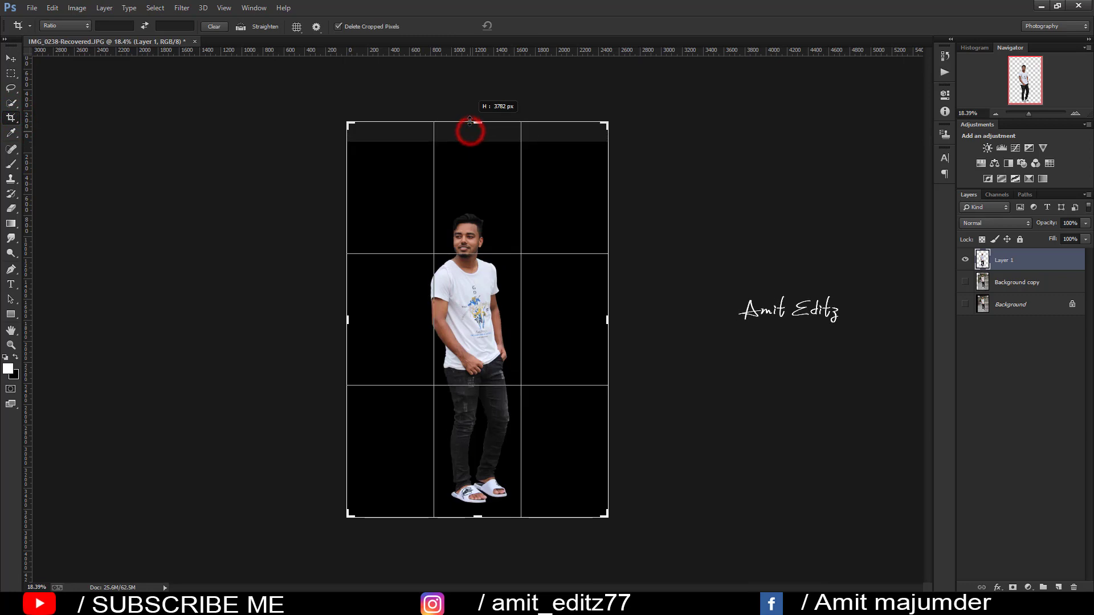
left_click_drag(350, 124, 338, 116)
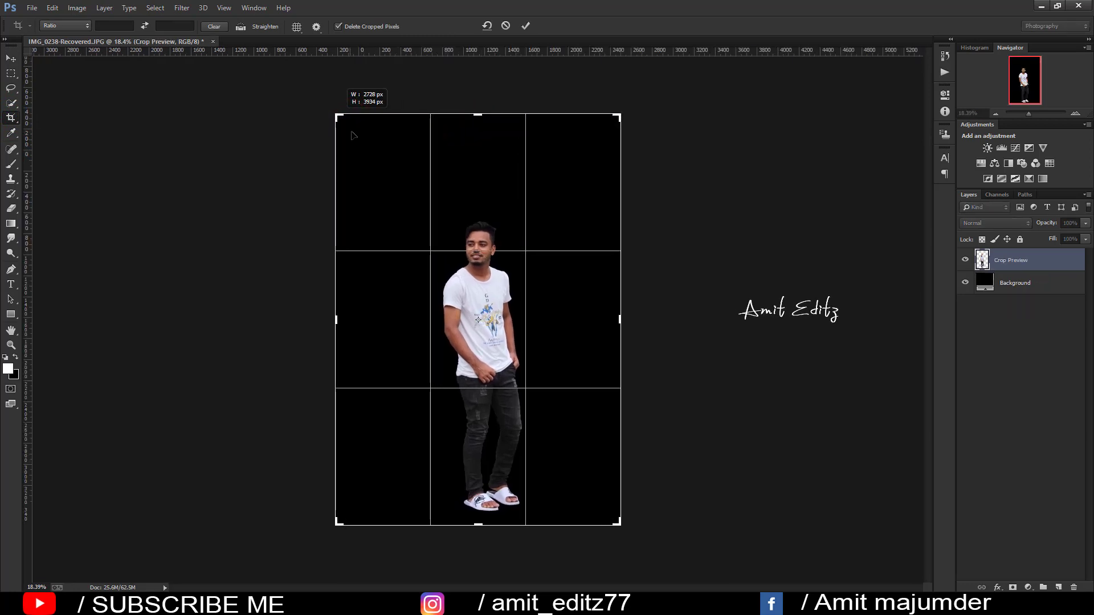
key("Return")
key("ctrl+0")
left_click(10, 59)
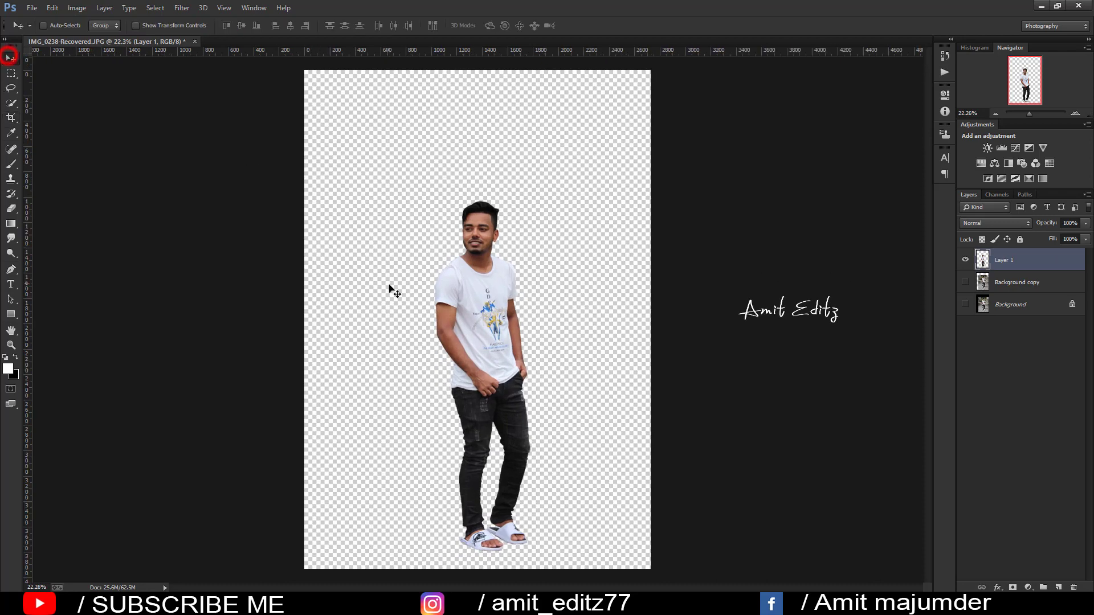
scroll(391, 288, "down", 2)
mouse_move(494, 340)
left_mouse_down()
mouse_move(476, 340)
mouse_move(485, 335)
left_mouse_up()
Open six Downloads photos (jonas-jaeken, red car, forest road, church-and-car, beetle, two-car) together.
left_click(32, 8)
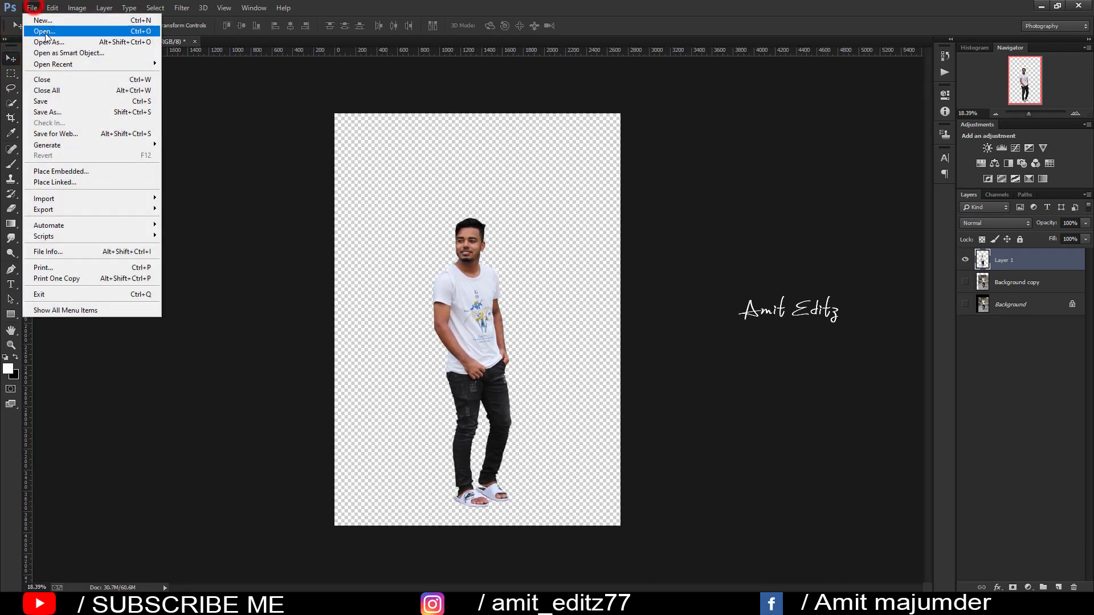
left_click(44, 27)
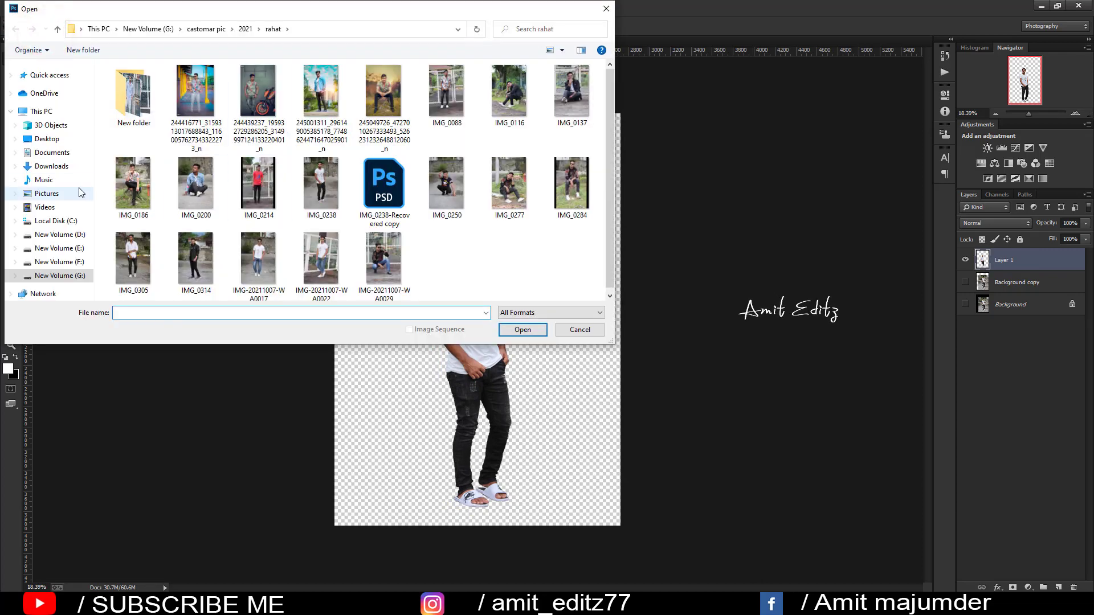
left_click(54, 166)
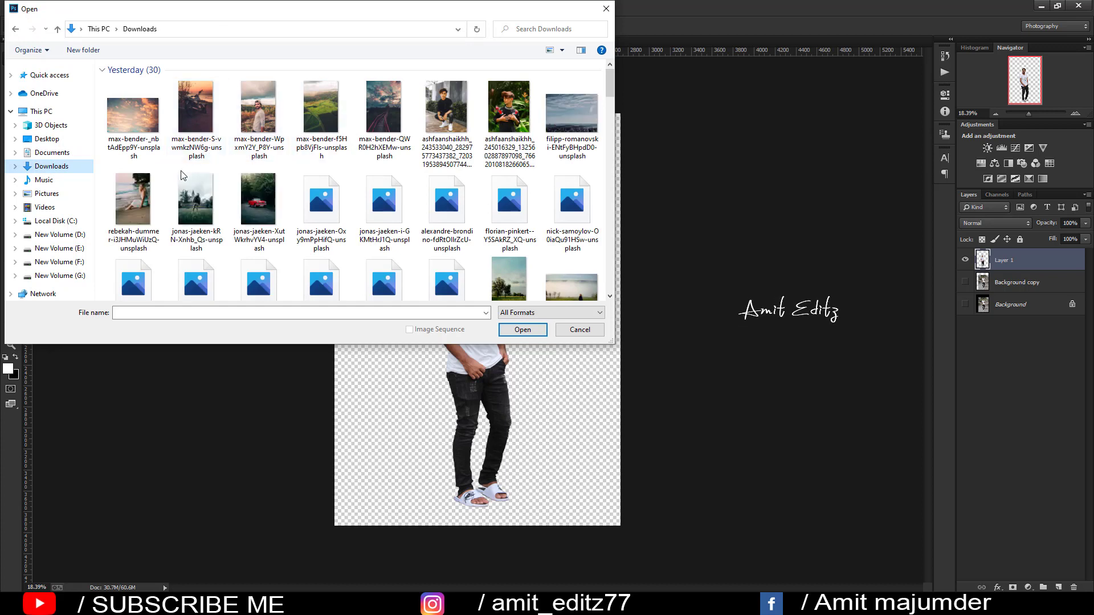
left_click(199, 198)
left_click(270, 204, "ctrl")
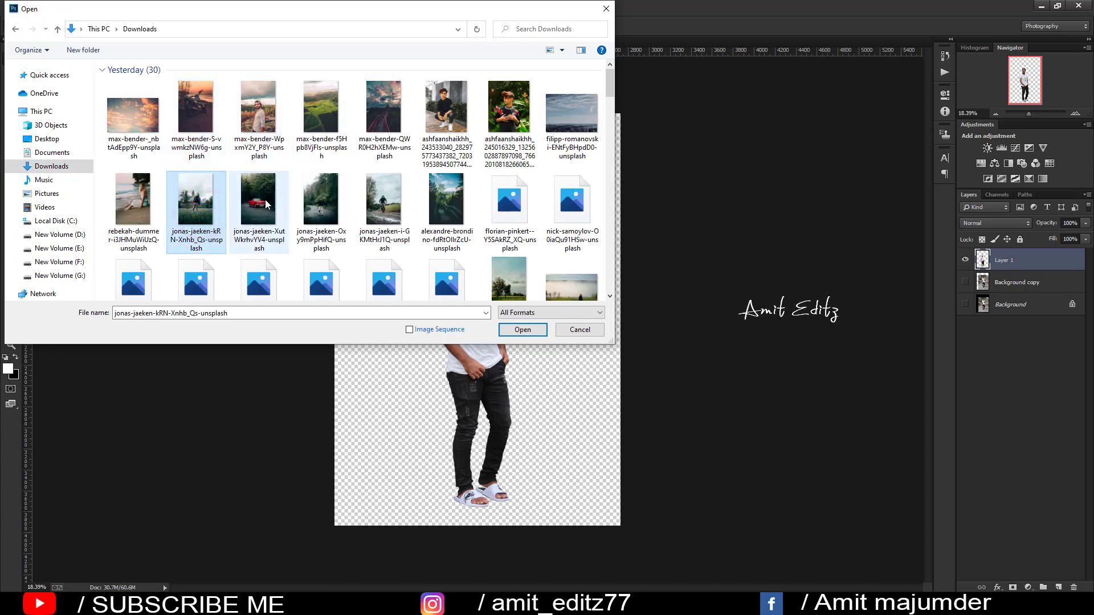
left_click(322, 203, "ctrl")
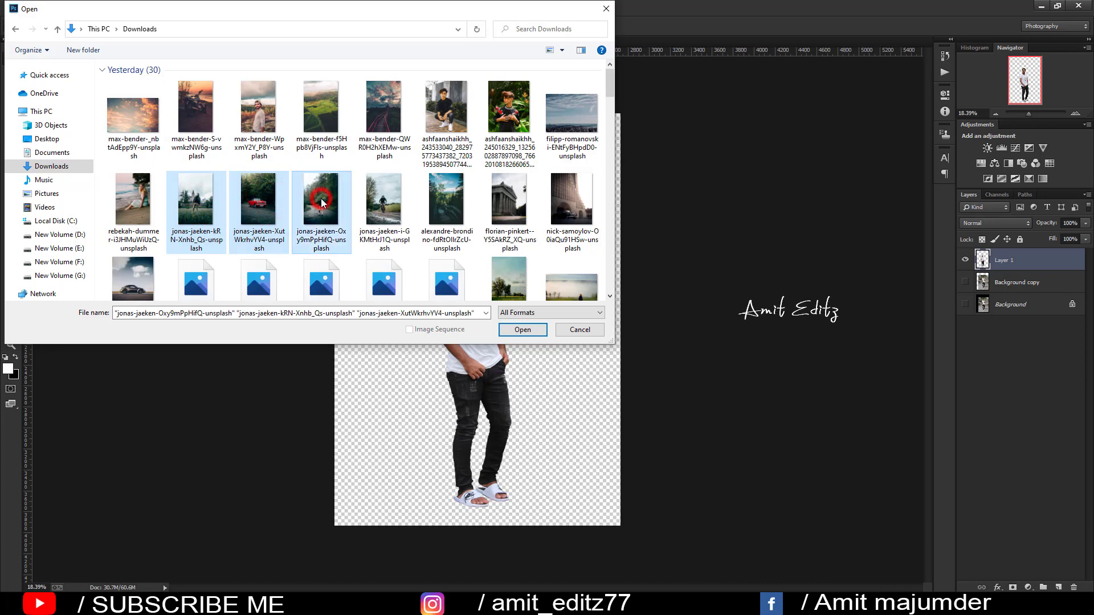
left_click(572, 200, "ctrl")
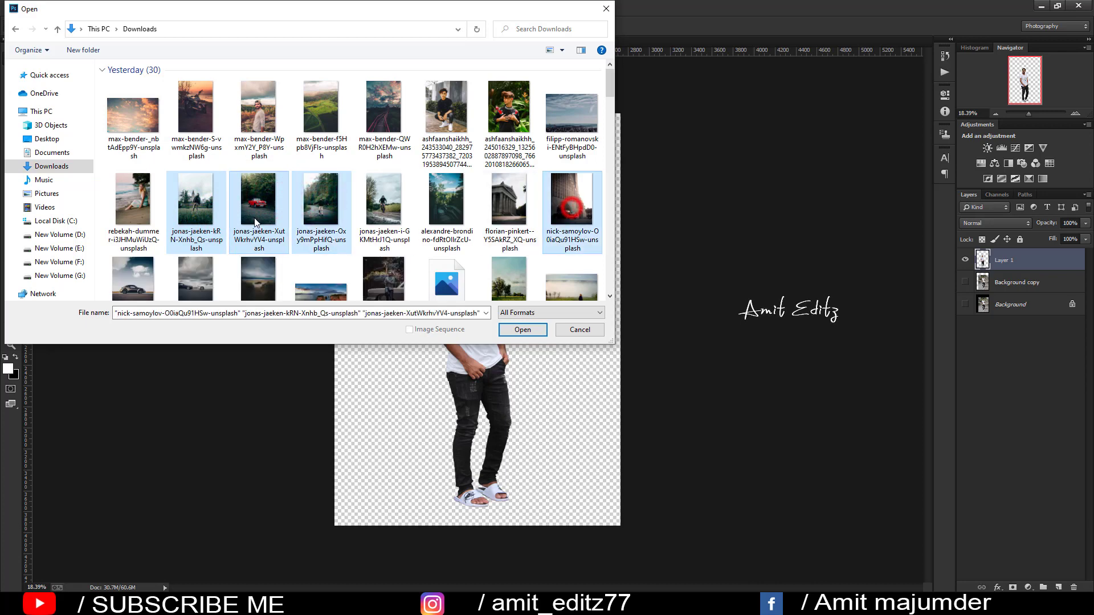
scroll(198, 231, "down", 1)
left_click(133, 237, "ctrl")
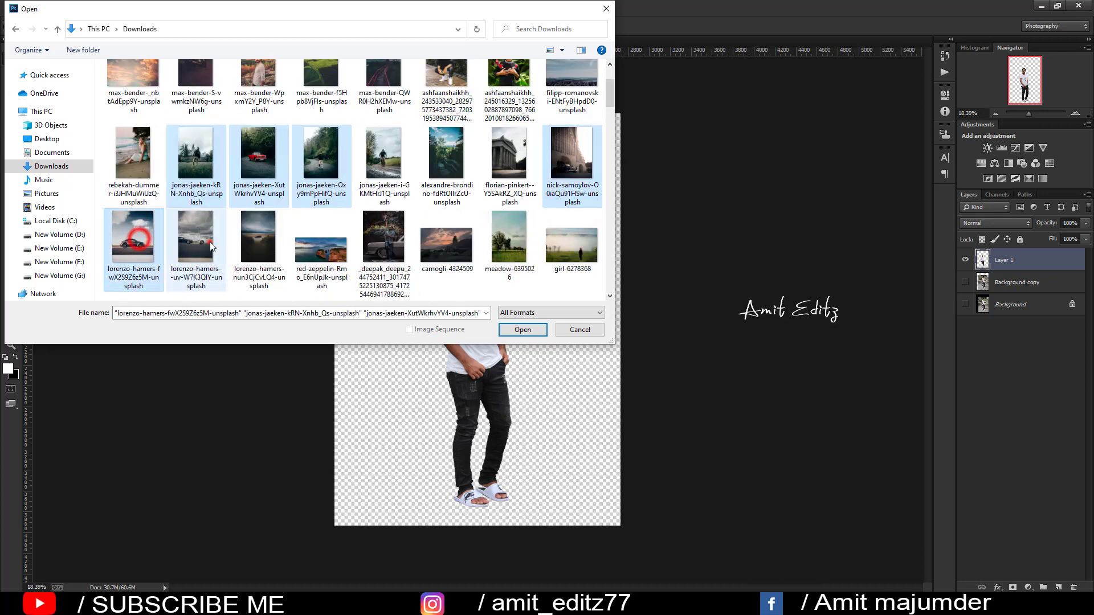
left_click(208, 243, "ctrl")
left_click(511, 331)
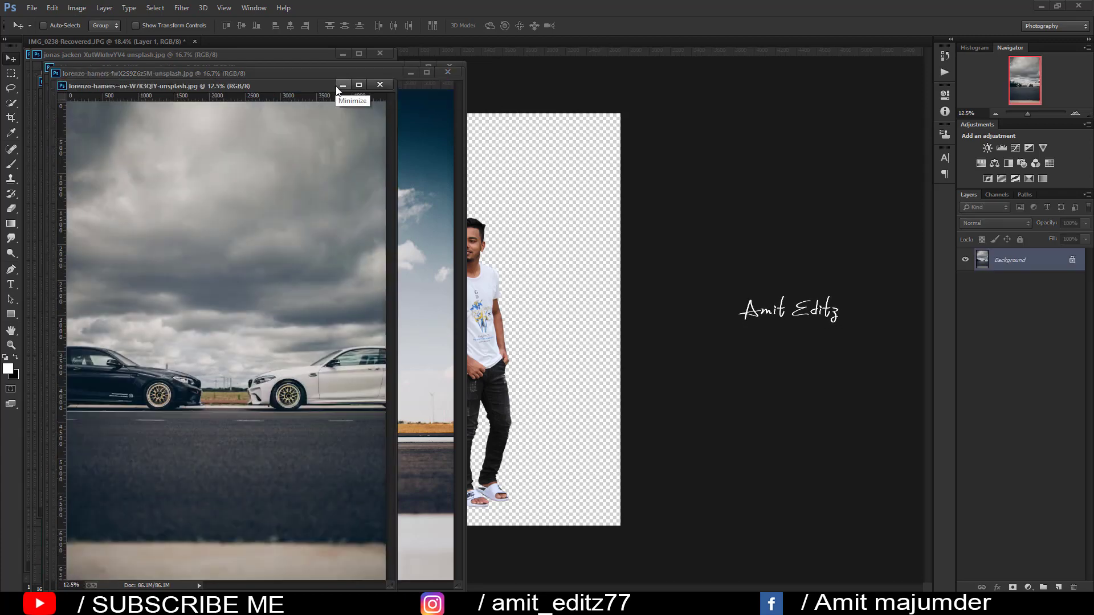
Close the two-car and beetle photos and drag the church-and-car photo into the man's document.
left_click(381, 85)
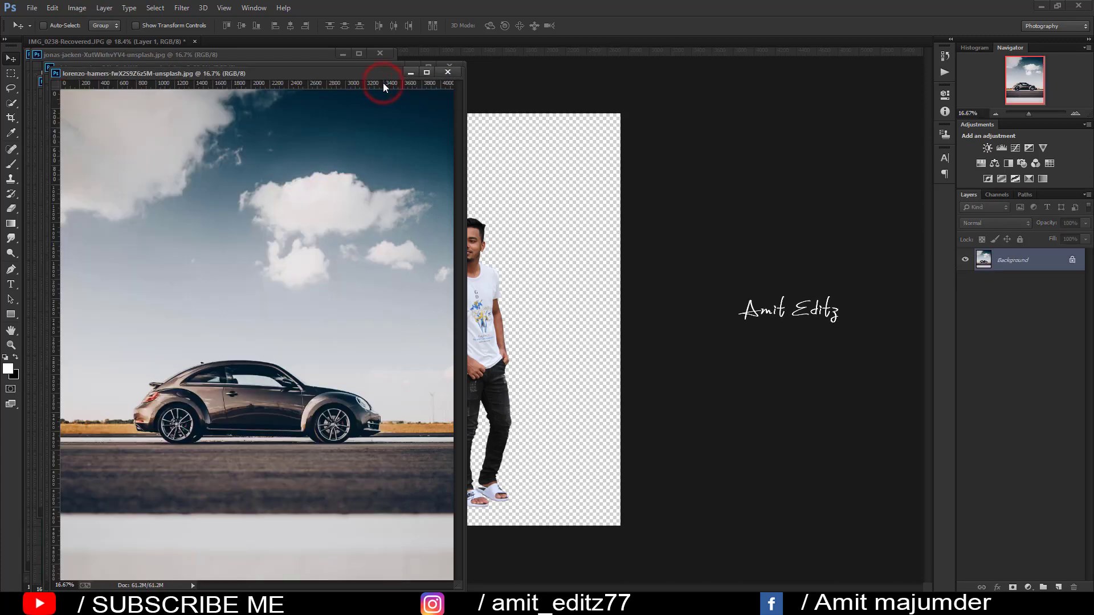
left_click(447, 72)
left_click(251, 249)
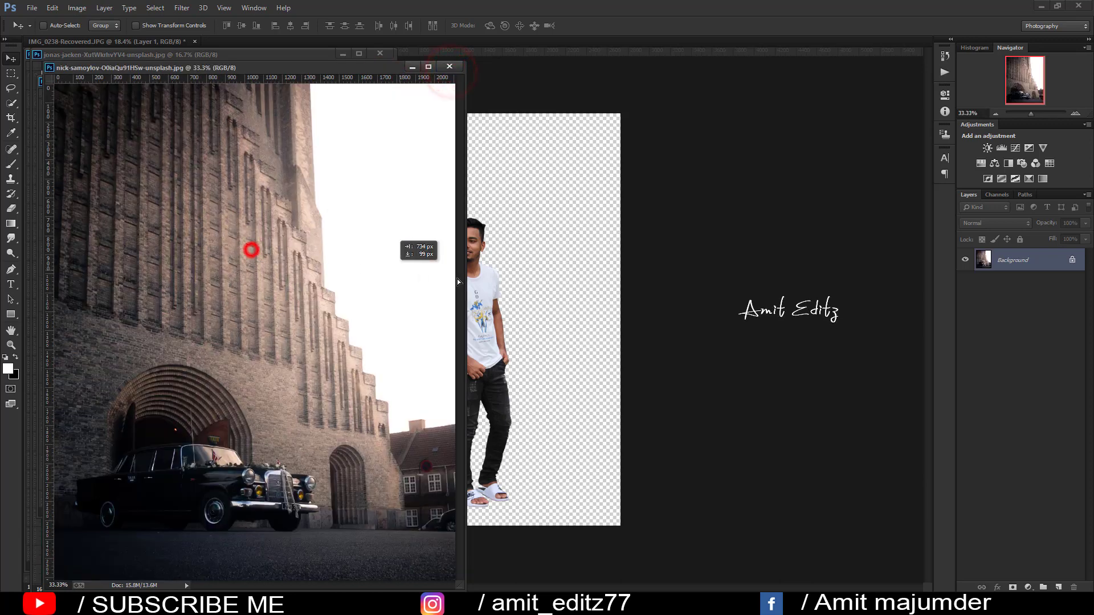
left_click_drag(465, 85, 473, 86)
left_click(450, 66)
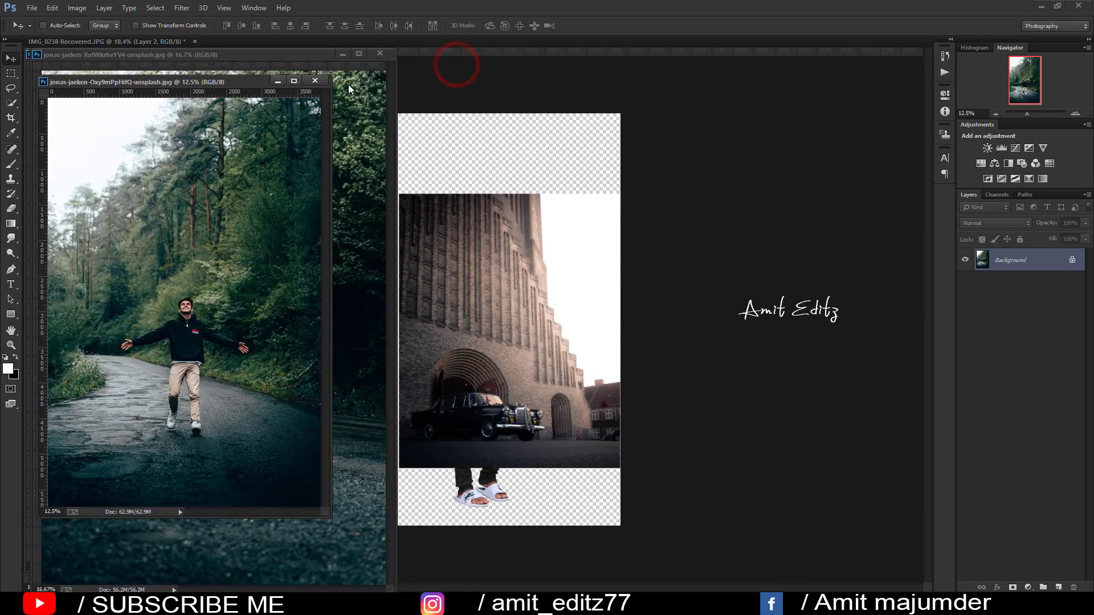
Close the remaining photos and place the church layer beneath the man.
left_click(316, 80)
left_click(381, 53)
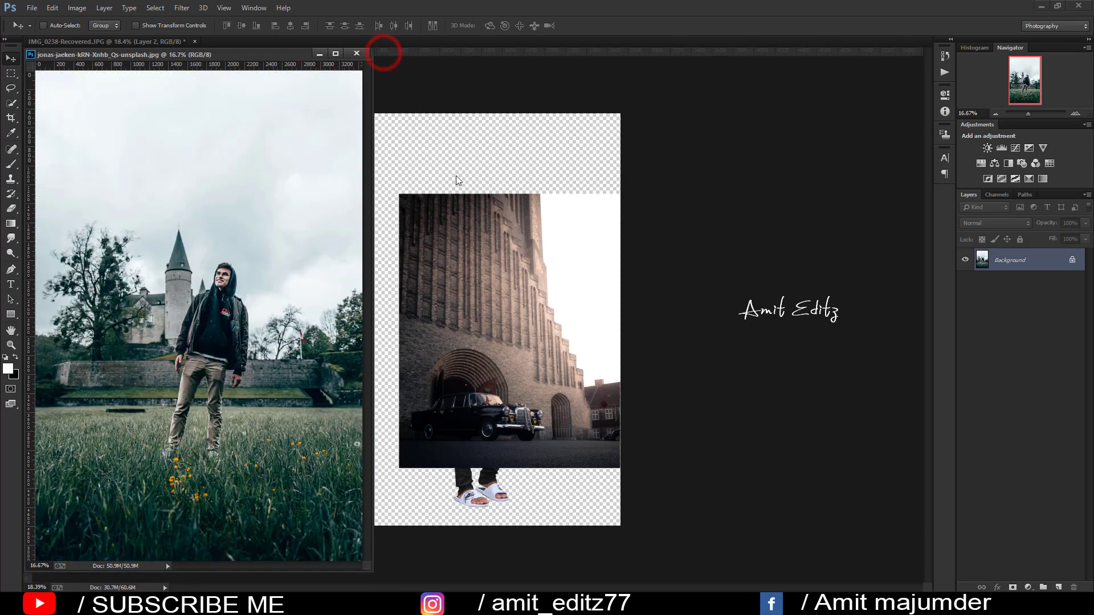
left_click(361, 54)
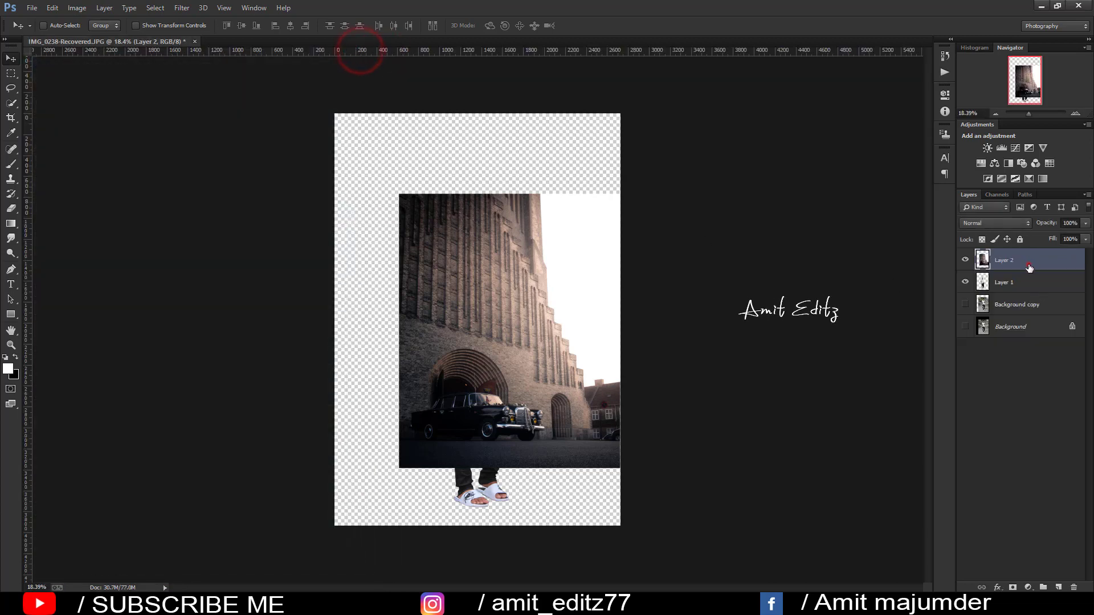
left_click_drag(1029, 261, 1025, 293)
left_click_drag(636, 351, 581, 391)
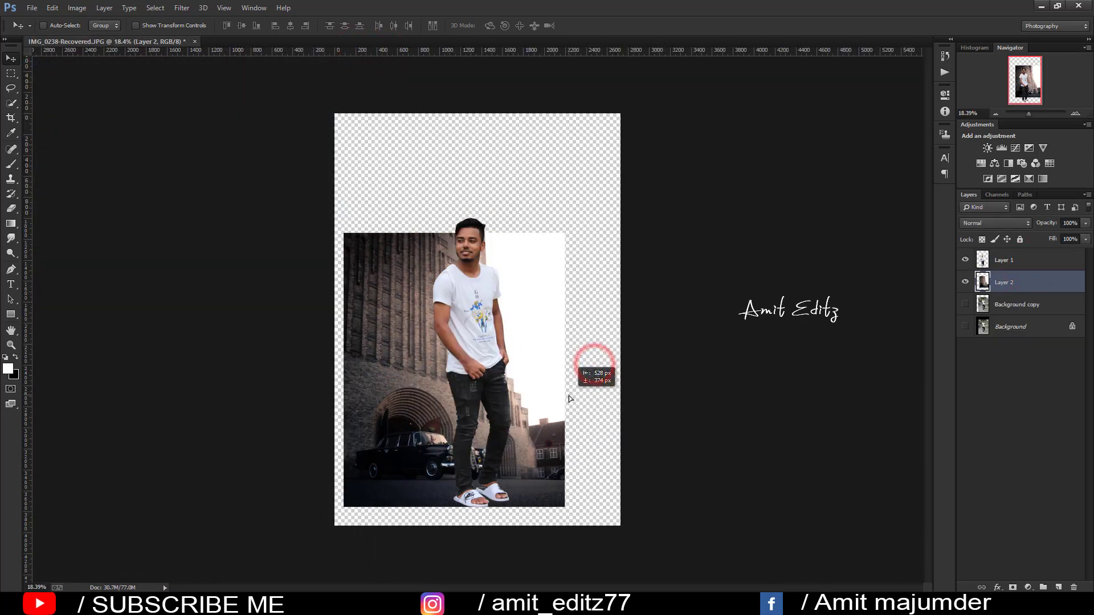
Scale the church-and-car layer up to about 196% and reposition it behind the man.
scroll(562, 349, "down", 3)
key("ctrl+t")
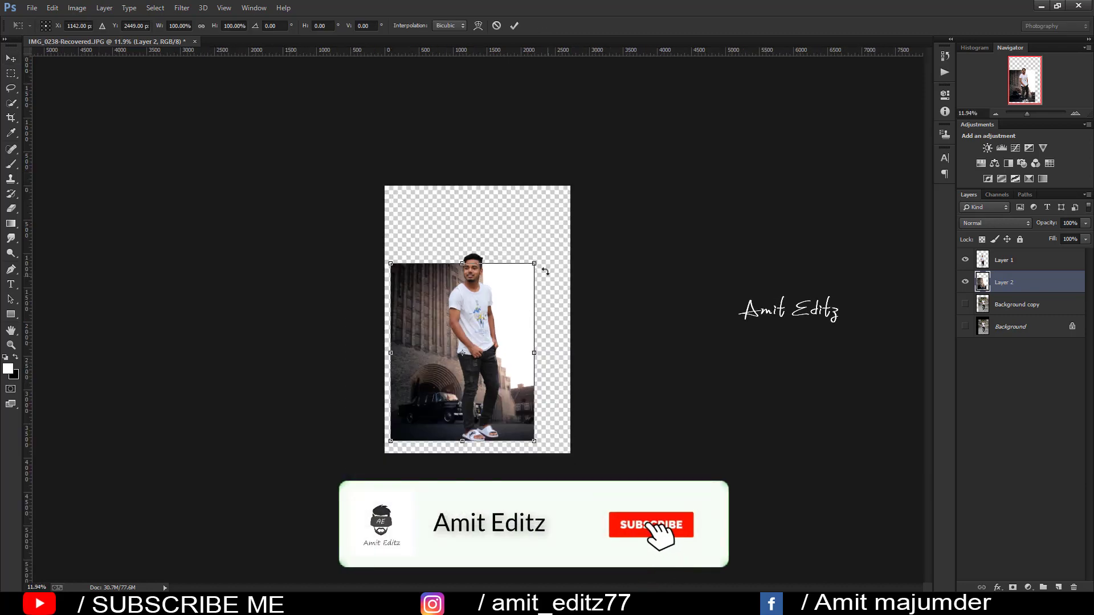
mouse_move(537, 259)
left_mouse_down()
mouse_move(586, 218)
mouse_move(593, 108)
left_mouse_up()
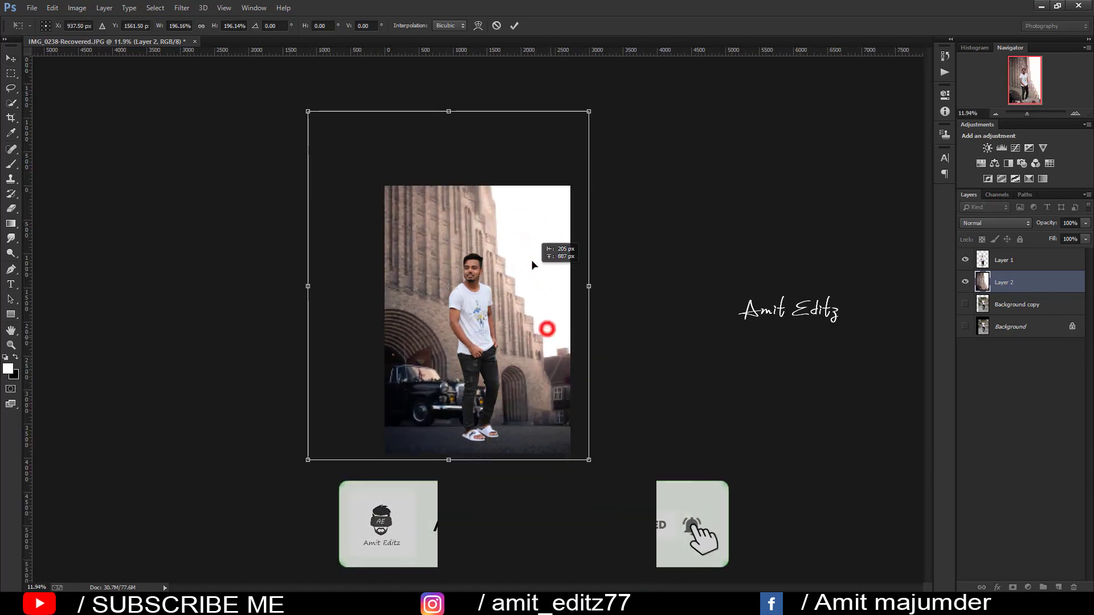
left_click_drag(548, 325, 531, 273)
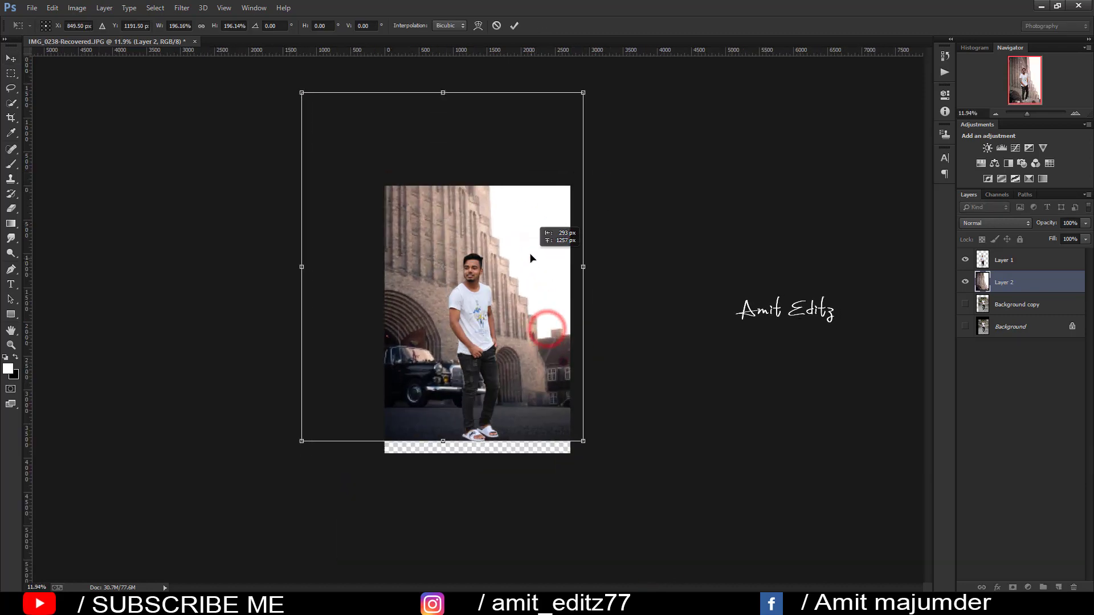
double_click(503, 313)
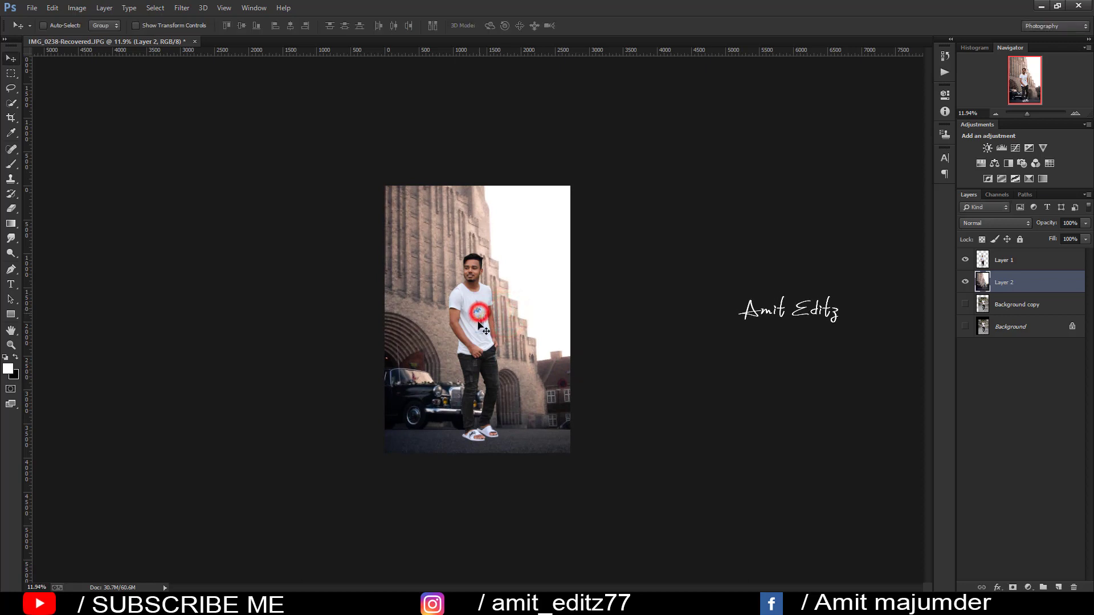
mouse_move(478, 322)
left_mouse_down()
mouse_move(487, 308)
mouse_move(493, 329)
left_mouse_up()
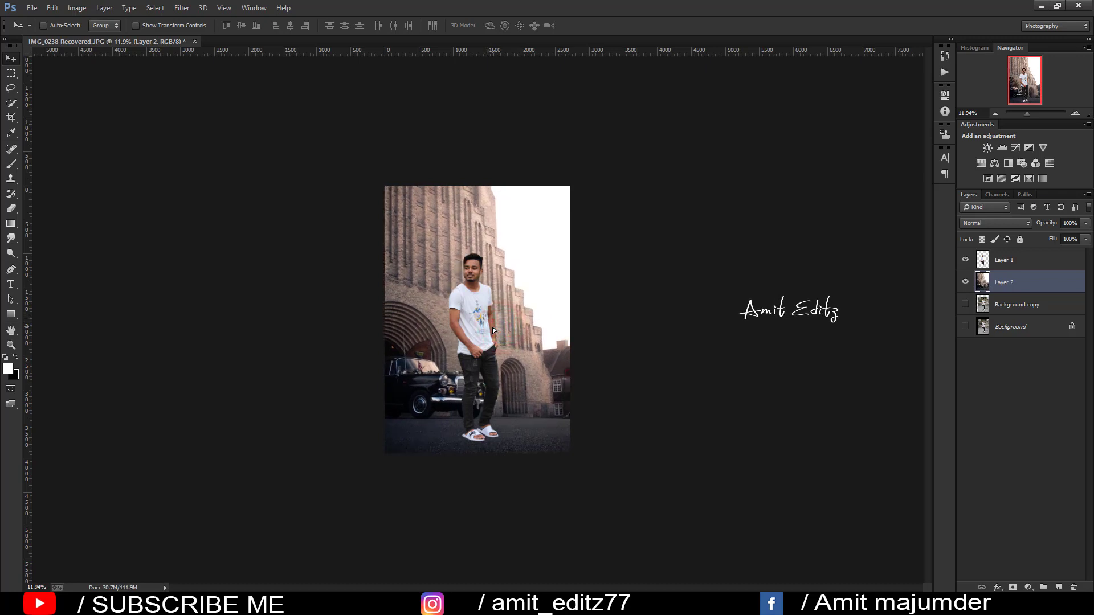
Enlarge the backdrop slightly more so it covers the whole canvas.
key("ctrl+t")
left_click_drag(589, 453, 573, 434)
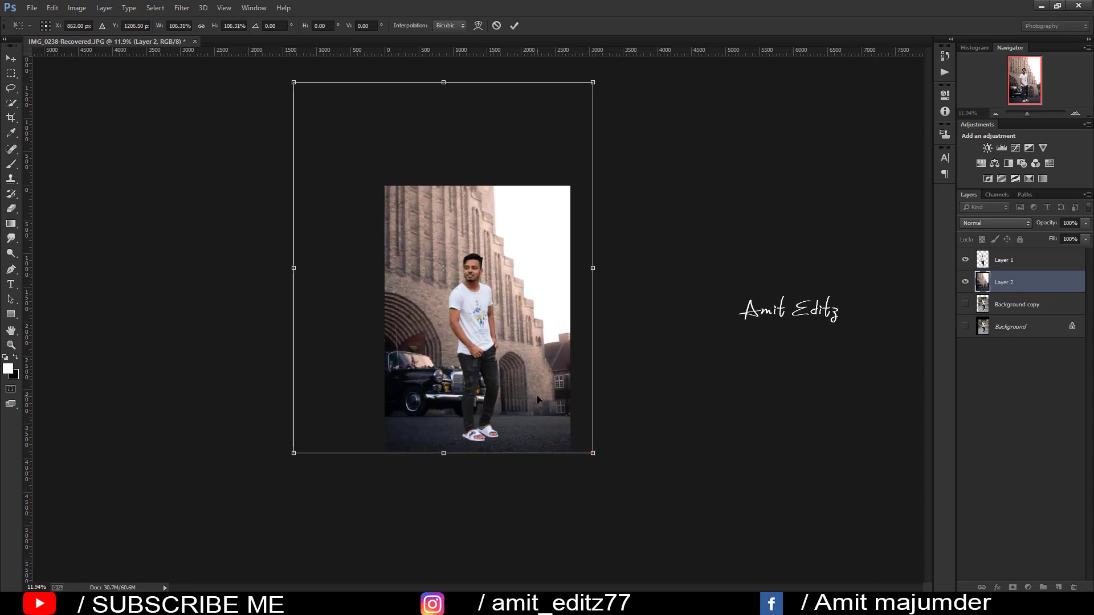
key("Return")
key("ctrl+plus")
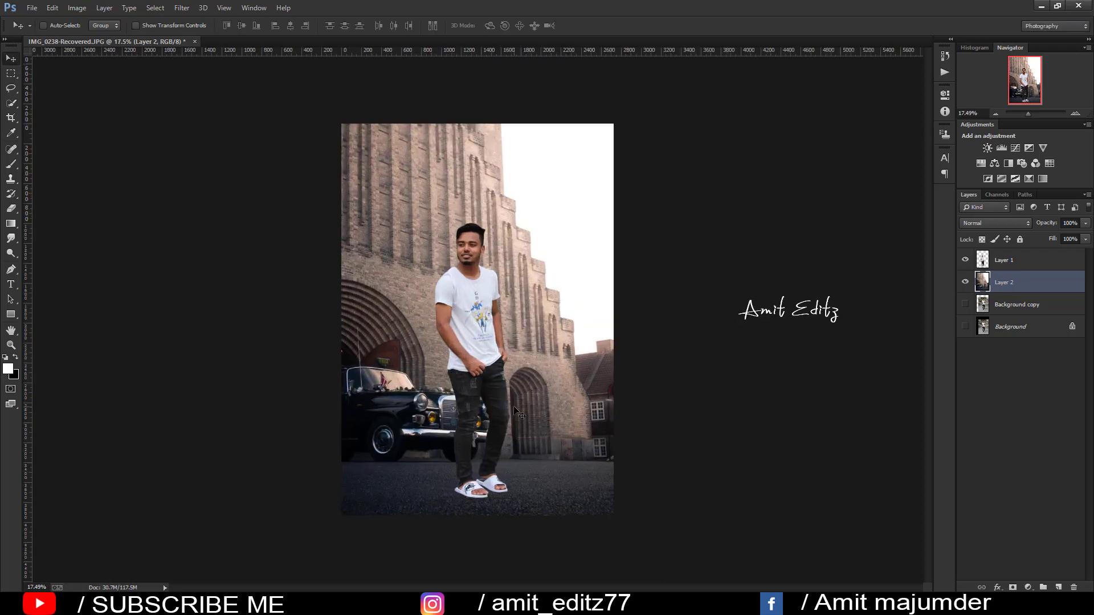
Check the man's feet and nudge the background and the man slightly into place.
scroll(519, 413, "up", 3)
scroll(518, 413, "up", 3)
left_click_drag(484, 456, 488, 323)
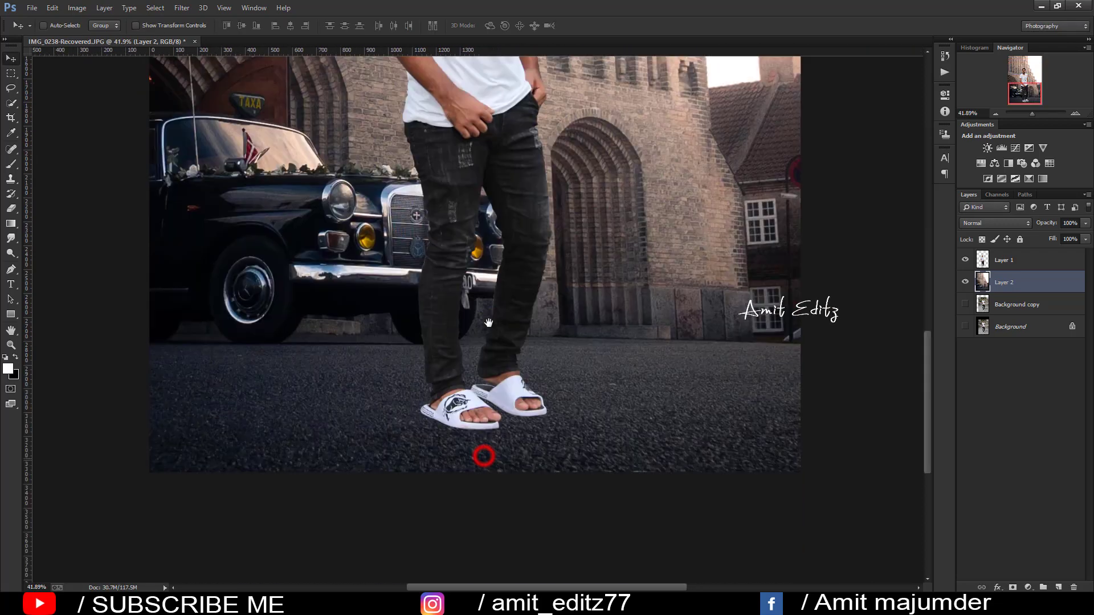
scroll(488, 323, "down", 2)
scroll(490, 323, "down", 3)
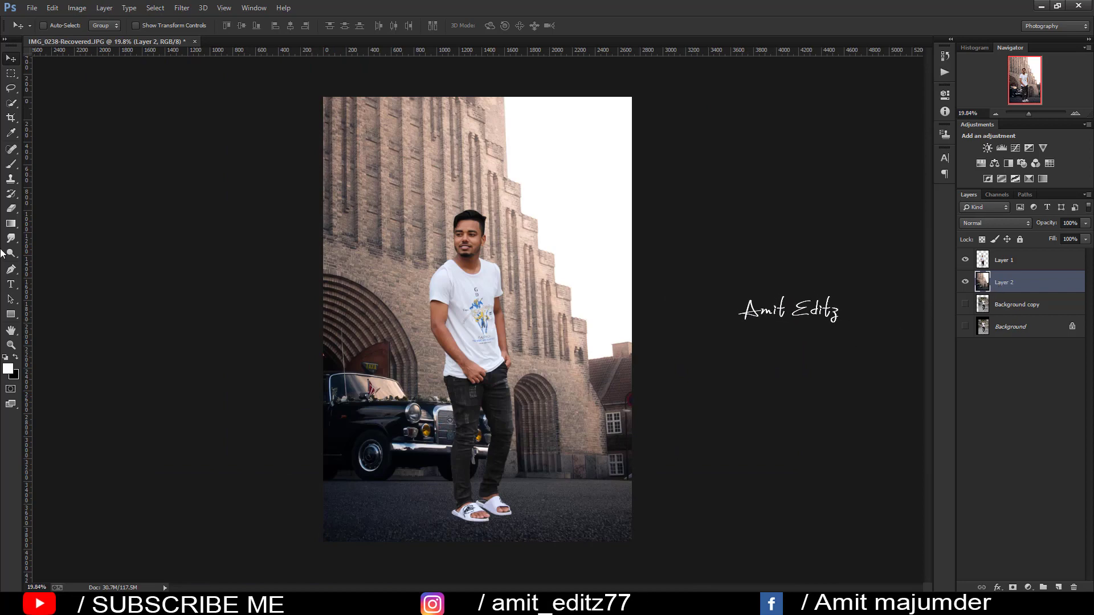
left_click_drag(534, 295, 529, 288)
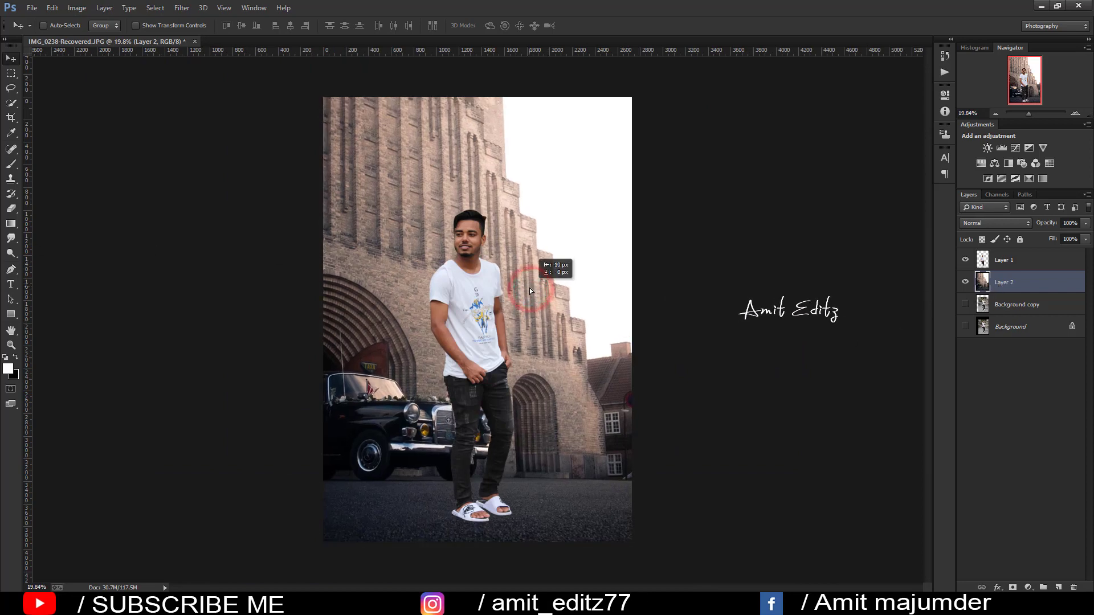
left_click(1006, 260)
left_click_drag(587, 383, 587, 387)
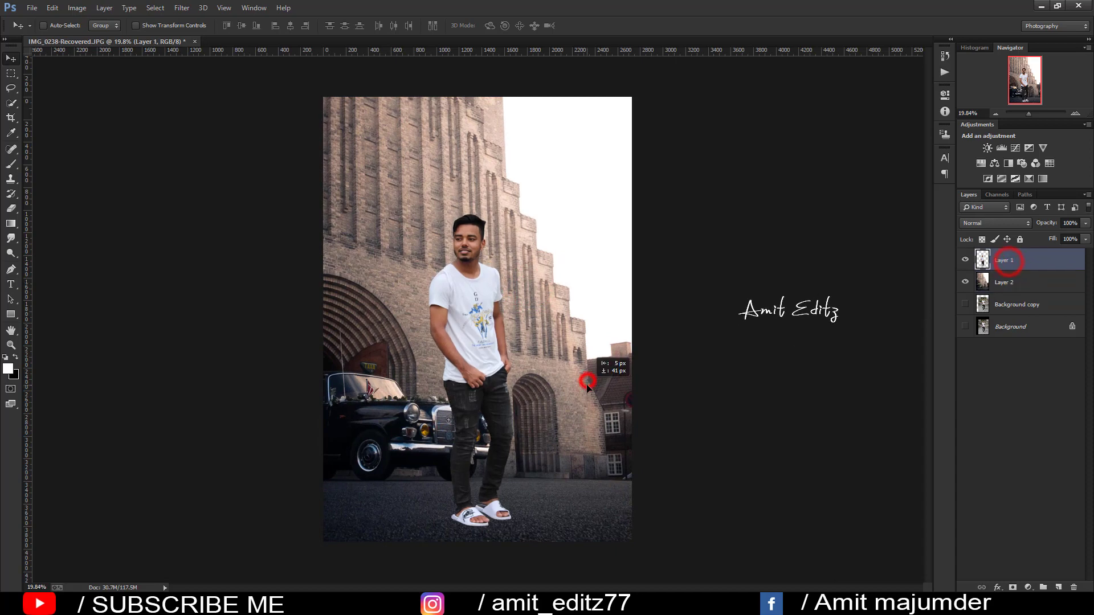
Commit the canvas crop and duplicate the background layer as Layer 2 copy.
left_click(10, 117)
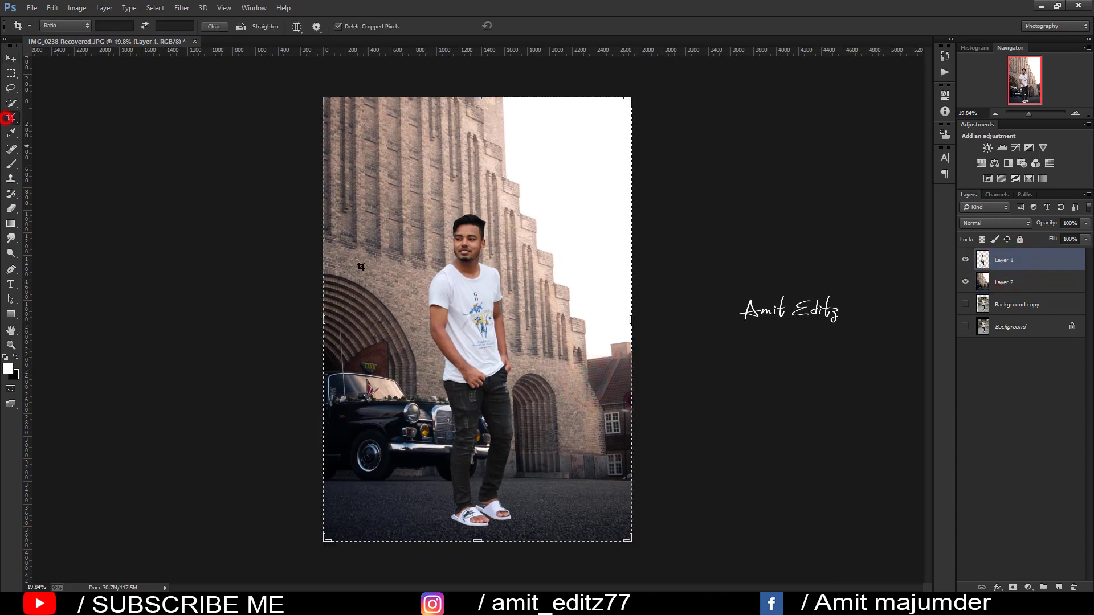
double_click(461, 302)
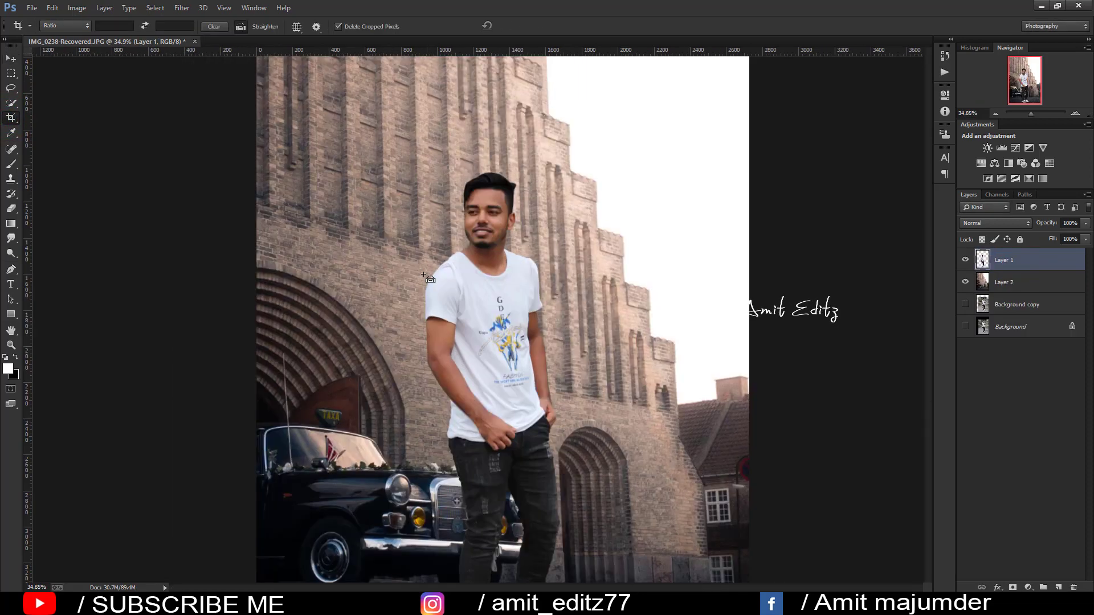
scroll(450, 294, "up", 5)
scroll(425, 277, "down", 3)
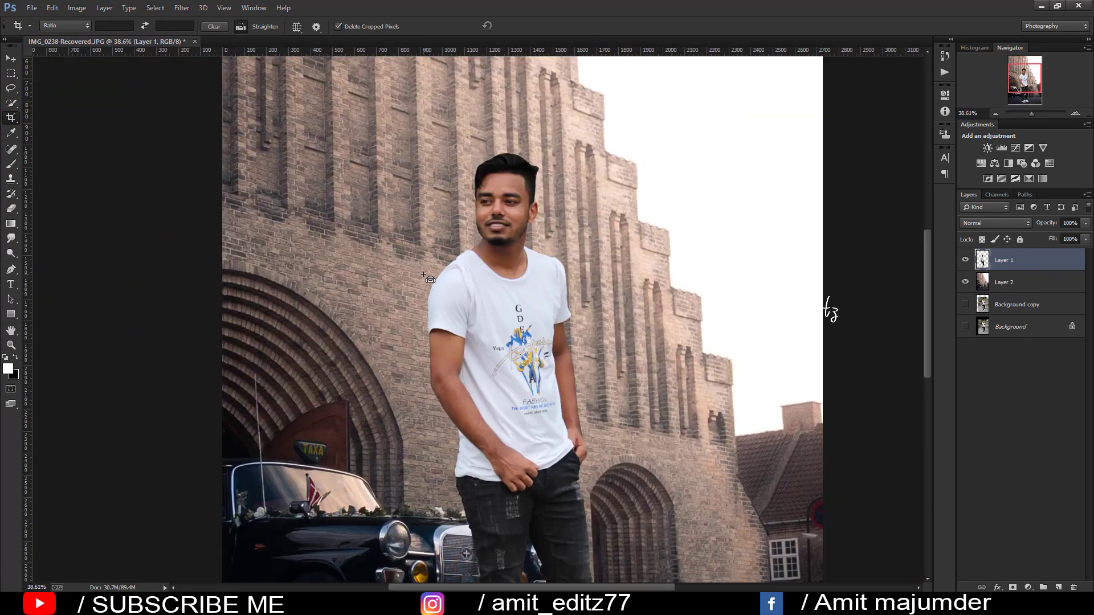
scroll(425, 277, "down", 2)
left_click_drag(1026, 283, 1058, 587)
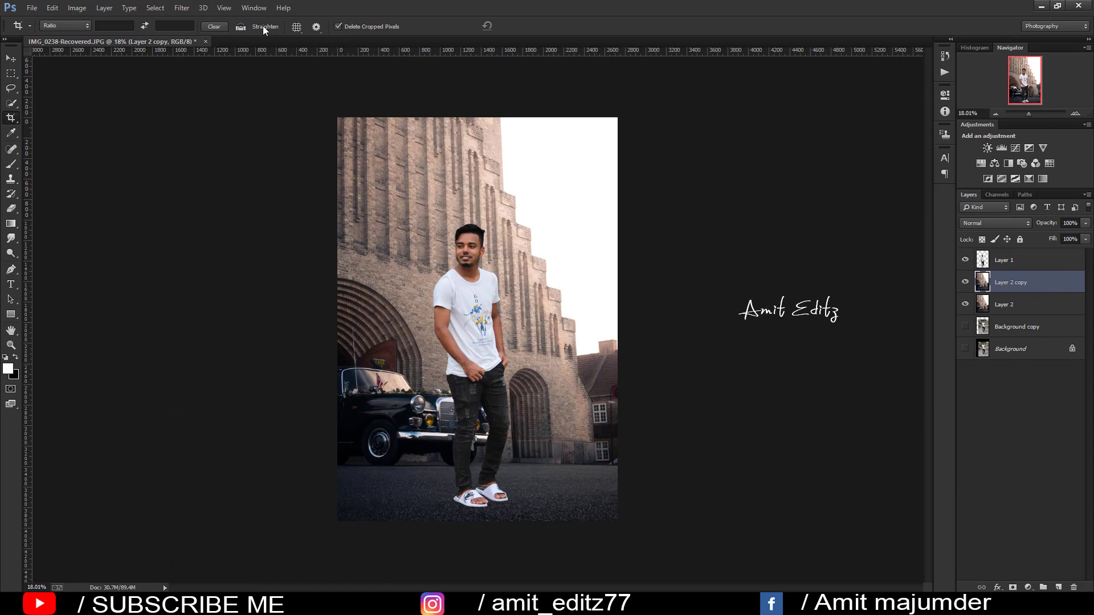
Preview a 15 px Iris Blur on Layer 2 copy, then cancel it.
left_click(183, 10)
mouse_move(188, 144)
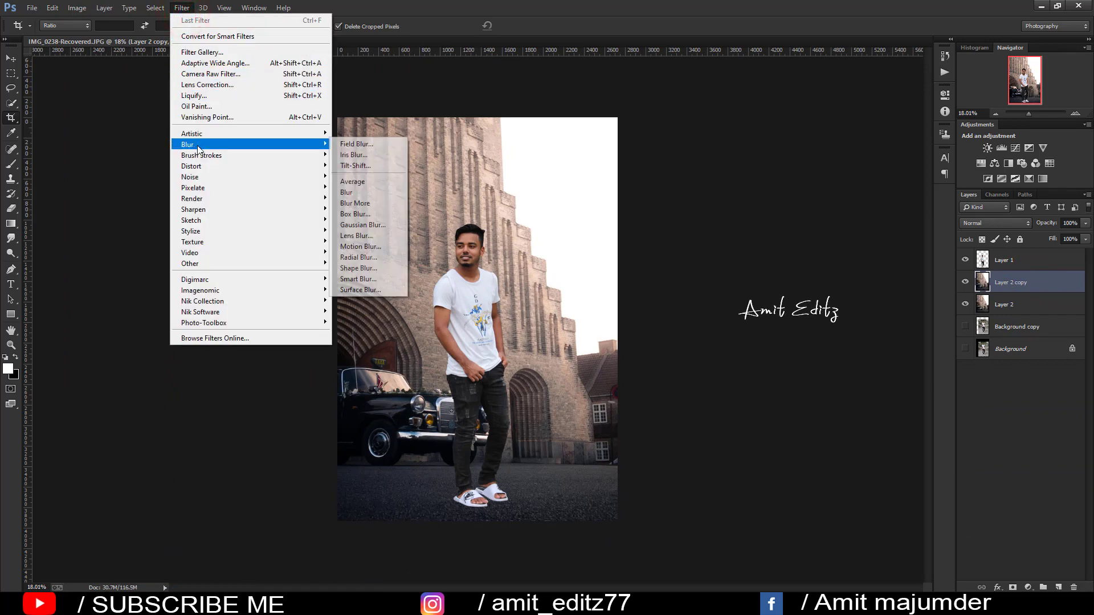
left_click(378, 159)
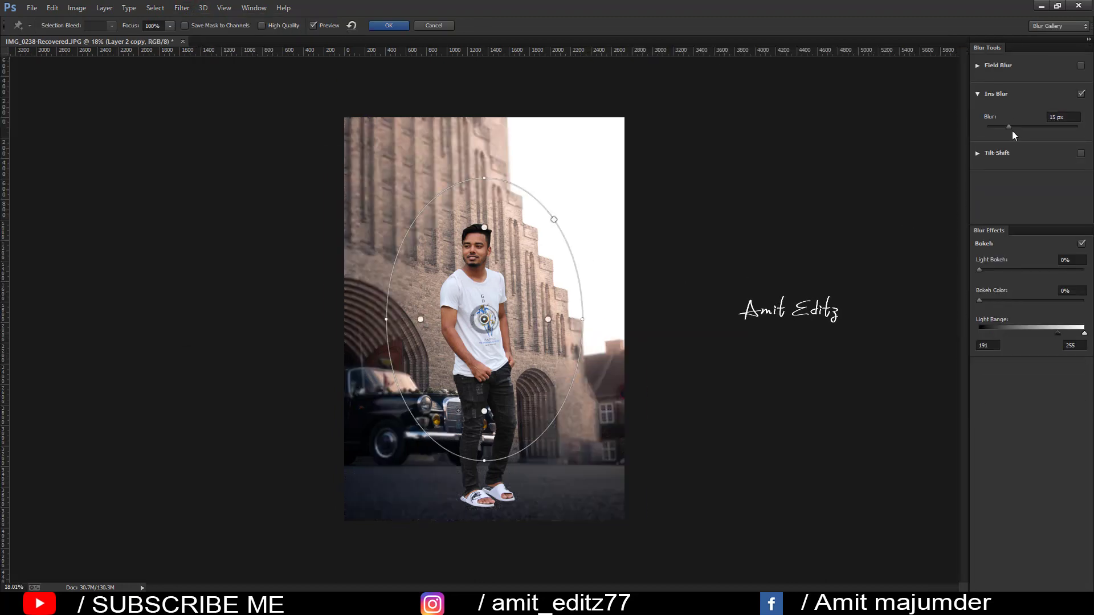
left_click(428, 25)
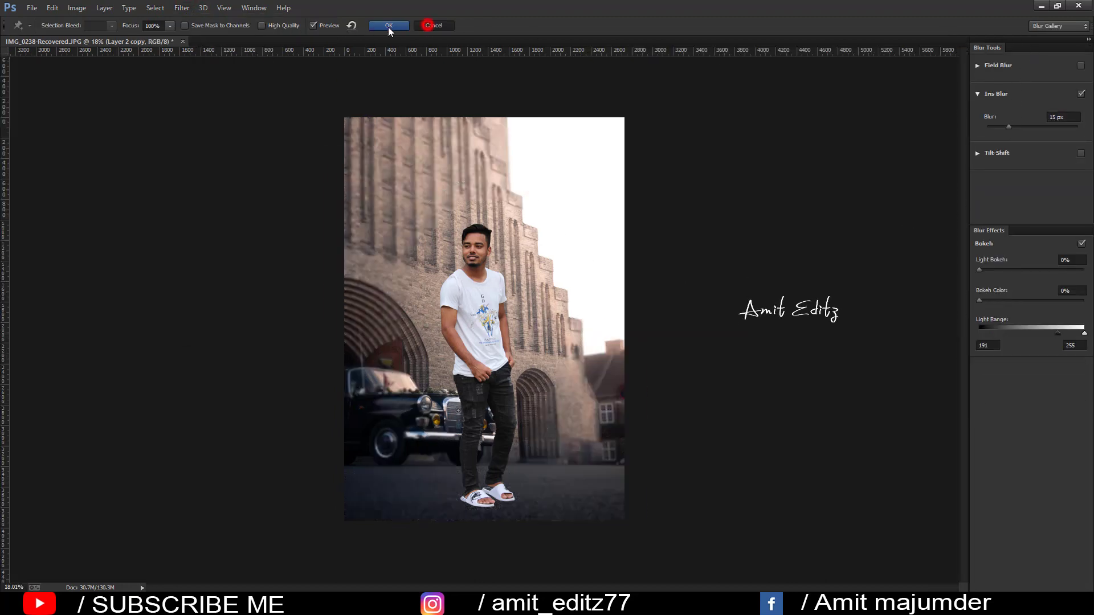
left_click(182, 7)
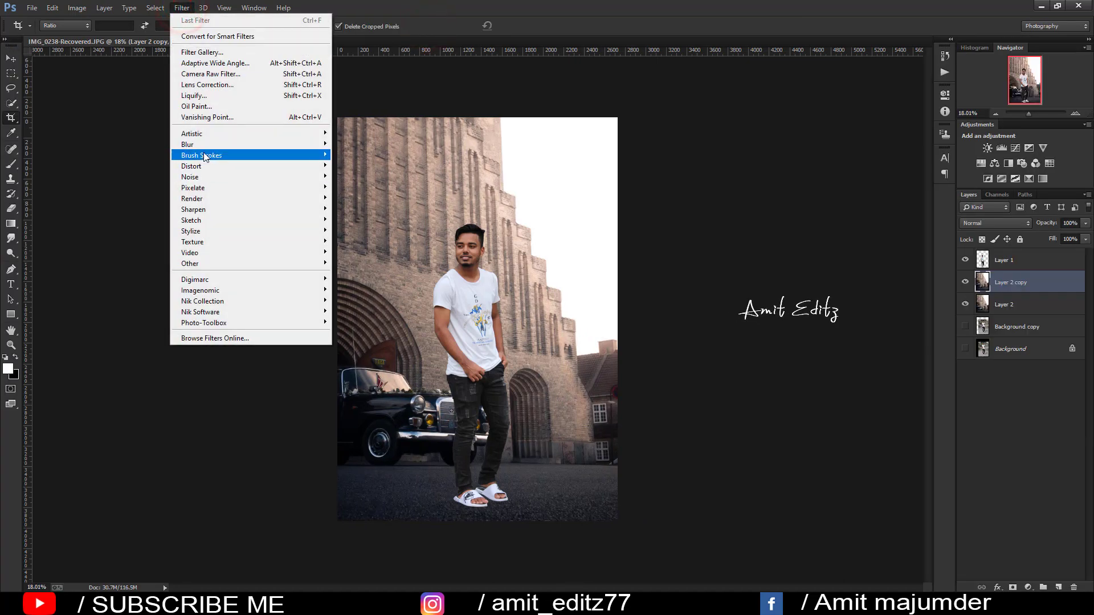
Apply a 30 px Tilt-Shift blur with the sharp band lowered to the feet and tilted about 5°.
mouse_move(188, 145)
left_click(350, 167)
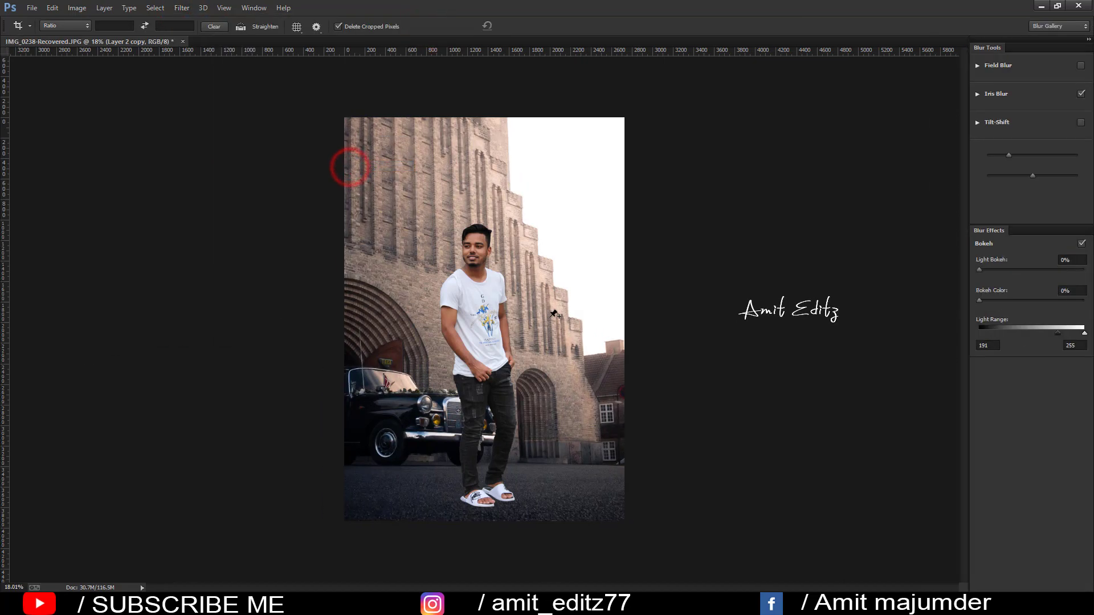
left_click_drag(488, 326, 477, 480)
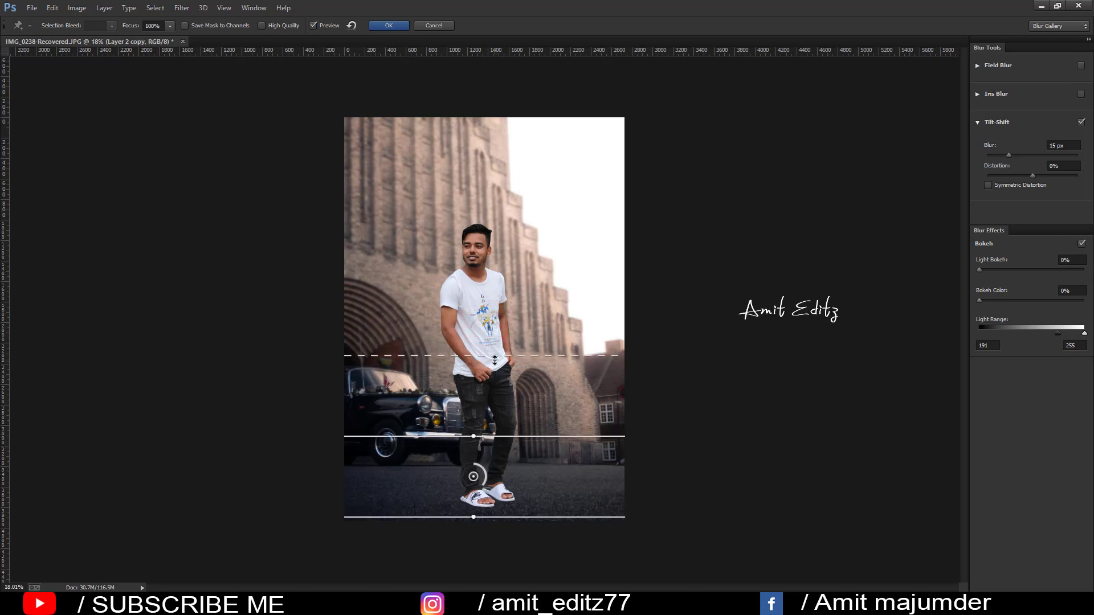
left_click_drag(493, 368, 493, 384)
left_click_drag(474, 476, 475, 494)
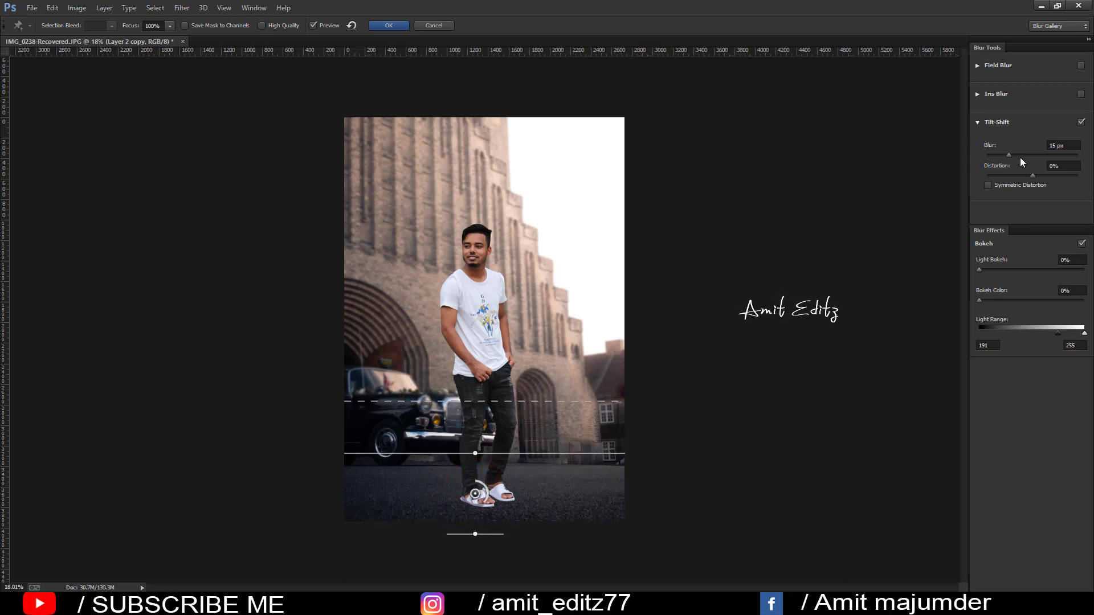
left_click(1020, 157)
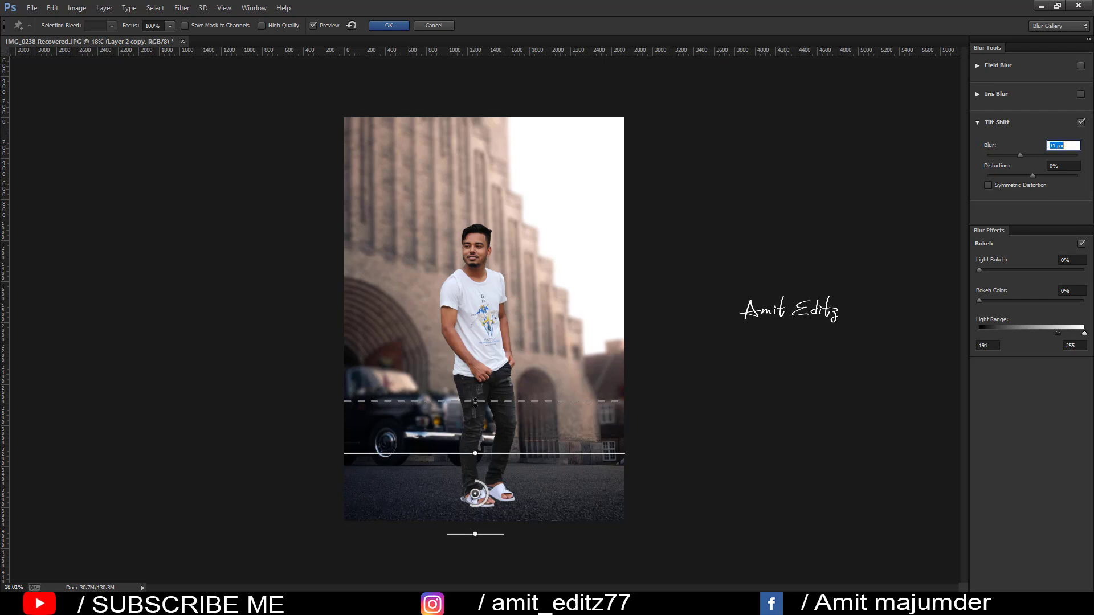
left_click_drag(475, 402, 471, 438)
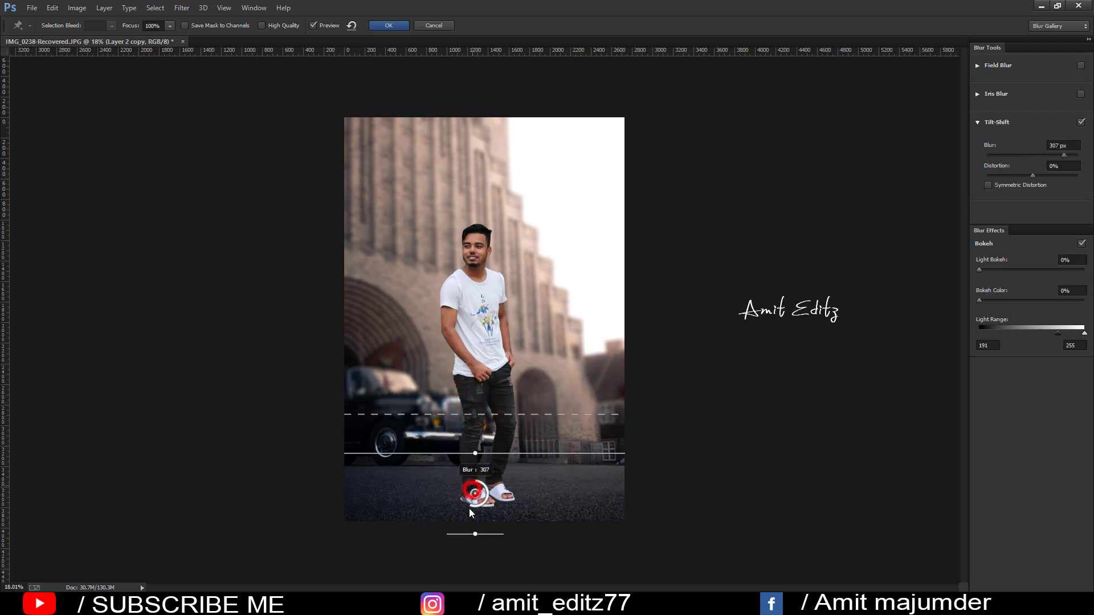
left_click_drag(476, 498, 477, 516)
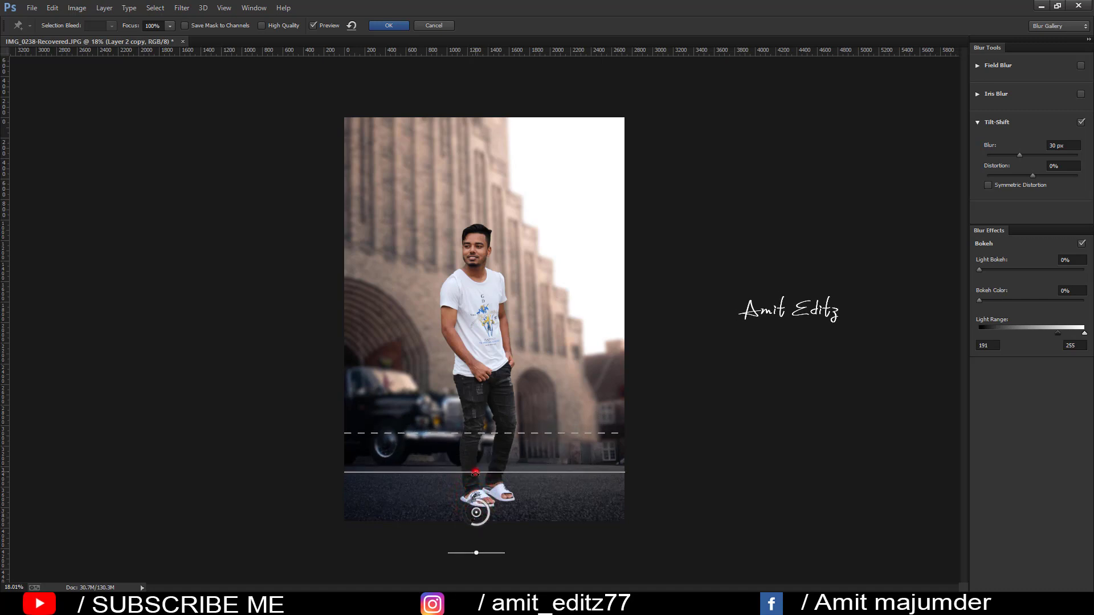
left_click_drag(475, 472, 476, 485)
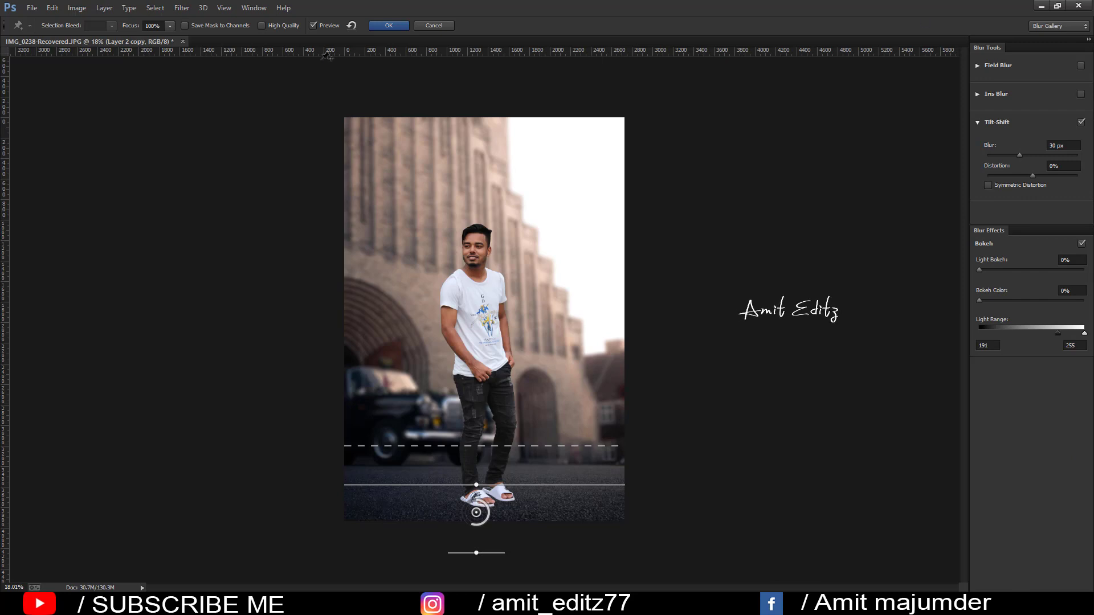
left_click(390, 26)
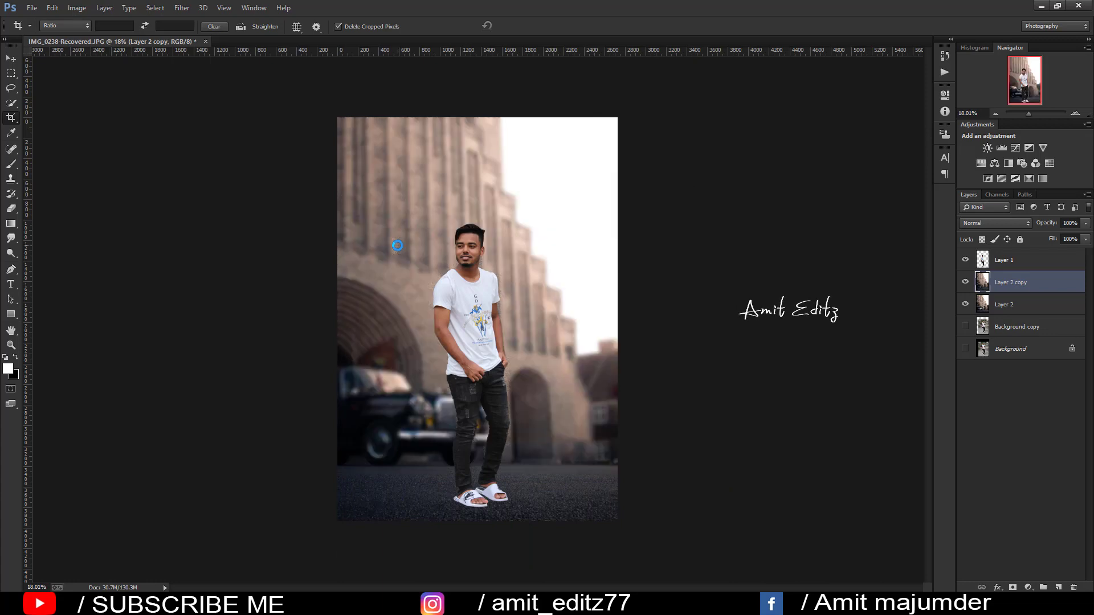
Delete the unblurred Layer 2, leaving Layer 1 selected above the blurred Layer 2 copy.
scroll(398, 245, "down", 1)
scroll(399, 247, "down", 1)
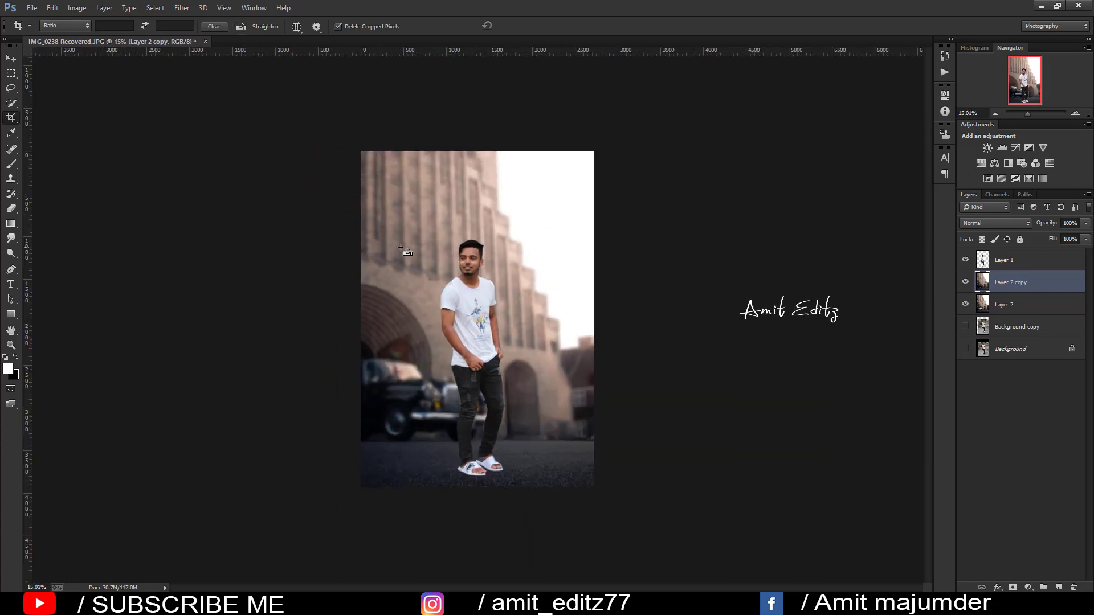
scroll(459, 261, "up", 3)
scroll(484, 261, "up", 1)
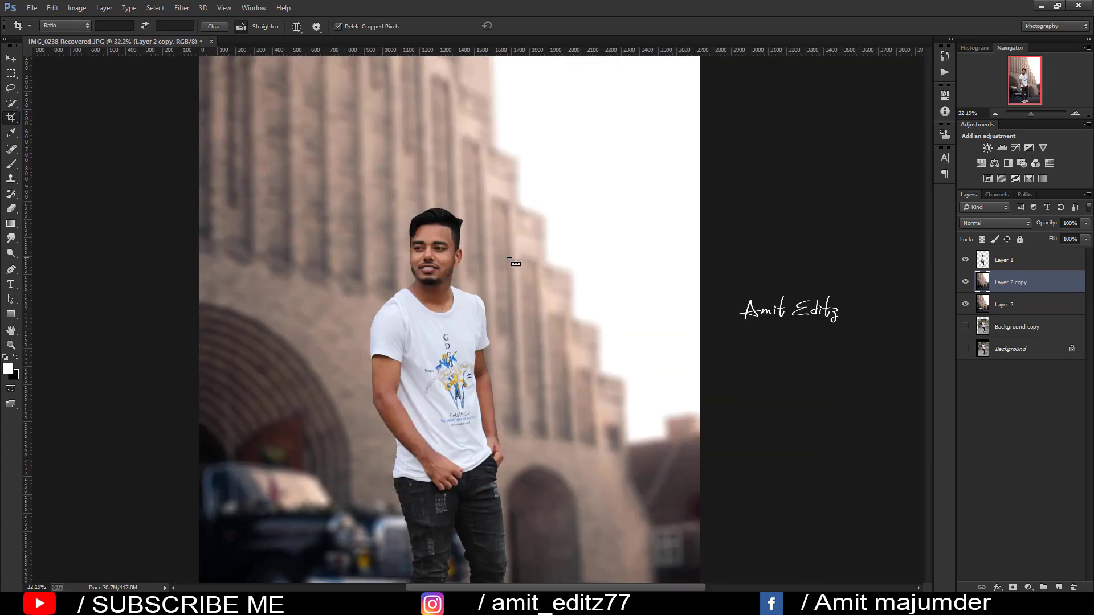
scroll(510, 260, "down", 2)
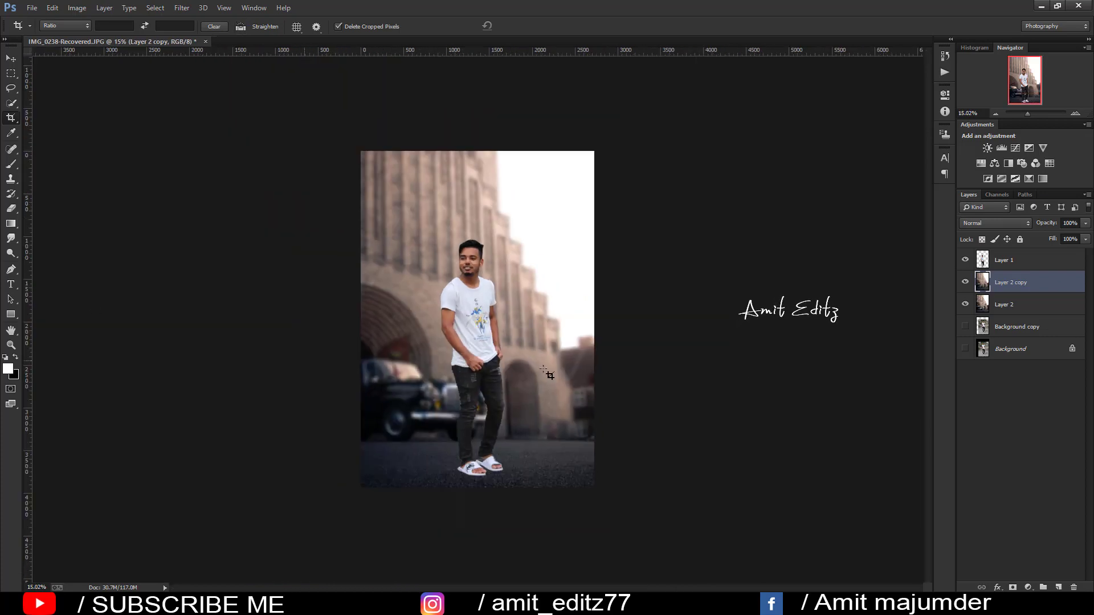
left_click(1041, 258)
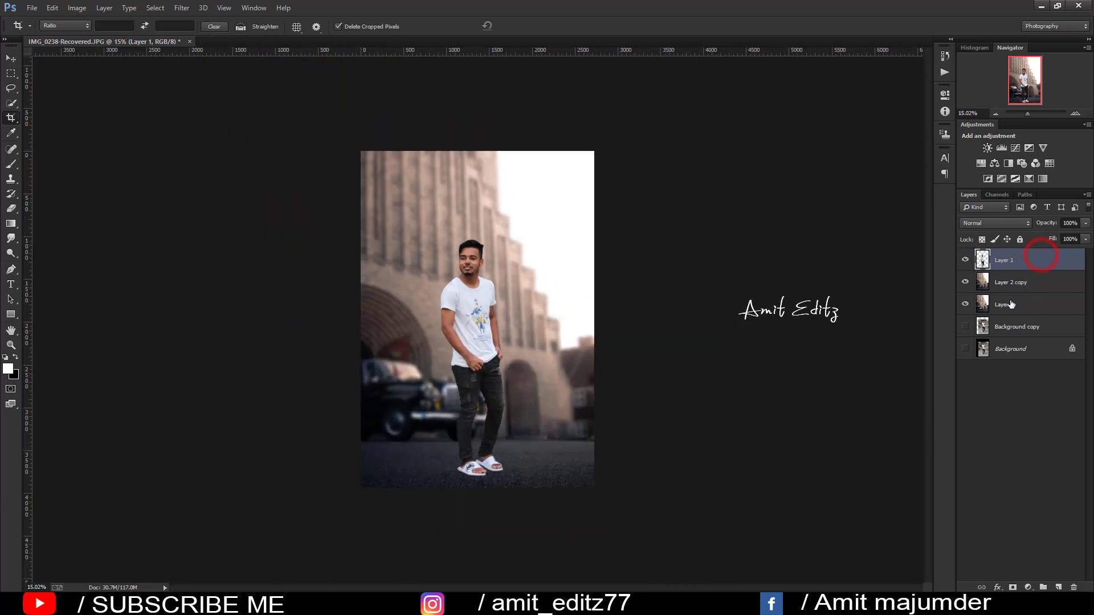
left_click_drag(1011, 304, 1074, 587)
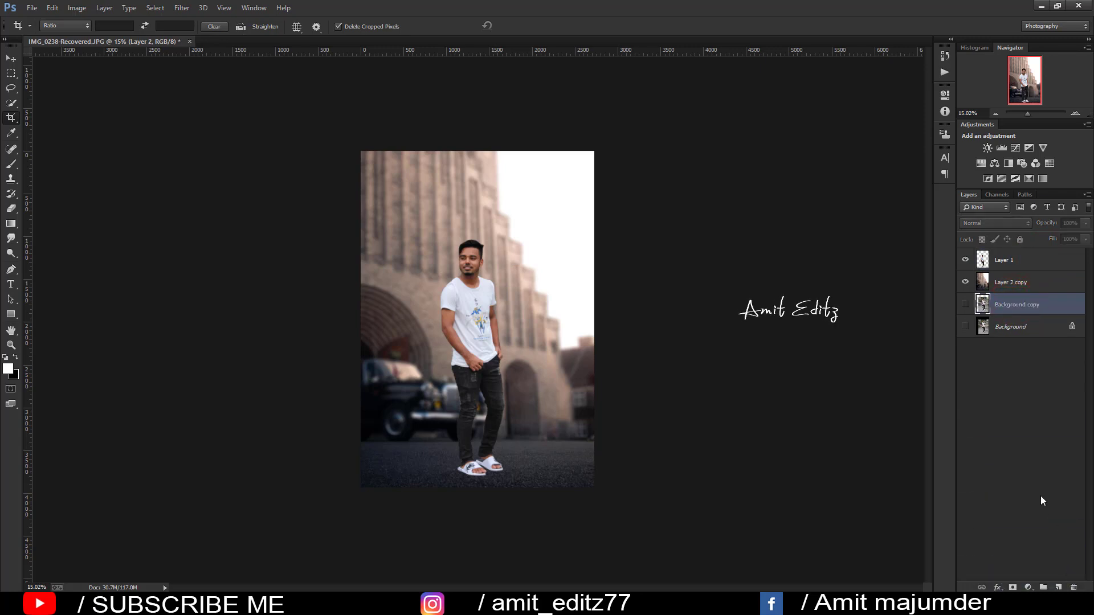
left_click(1024, 262)
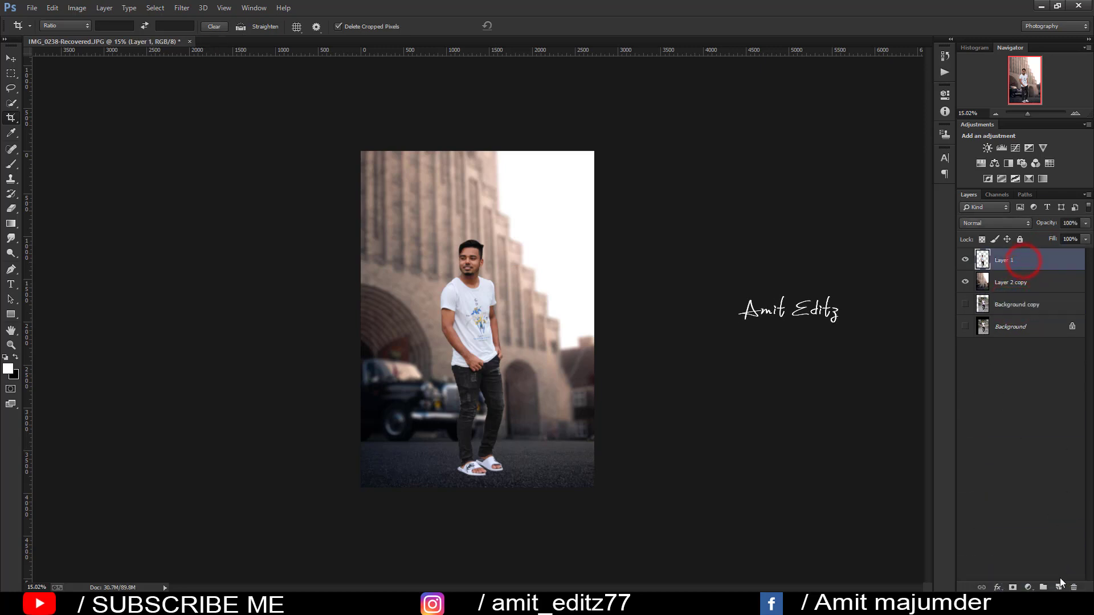
left_click(1028, 587)
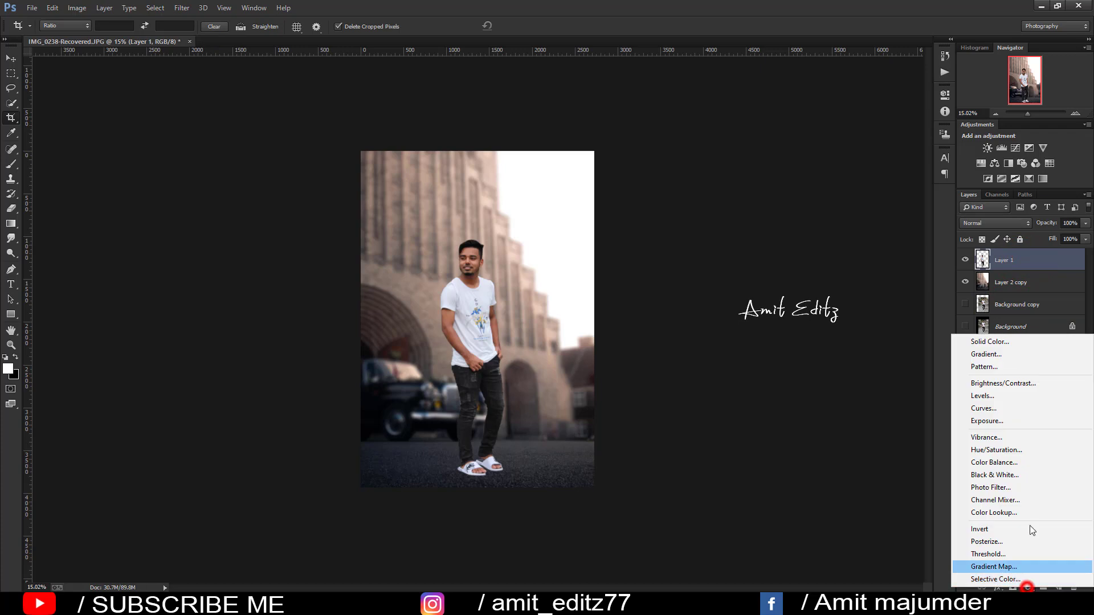
left_click(1000, 340)
left_click(972, 316)
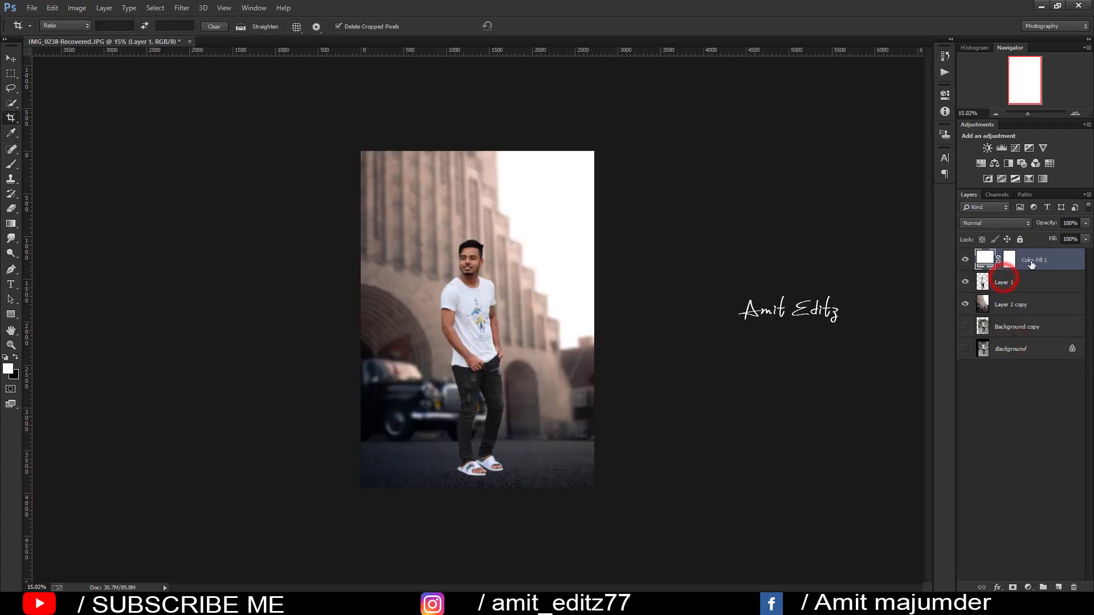
mouse_move(1032, 261)
left_mouse_down()
mouse_move(1057, 533)
mouse_move(1074, 587)
left_mouse_up()
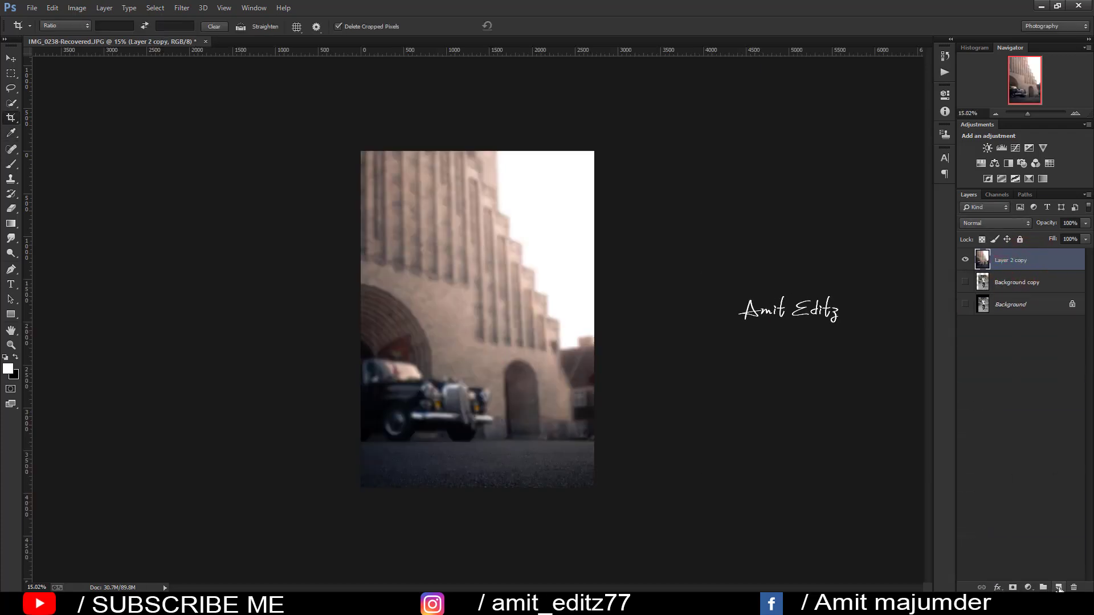
left_click(1058, 587)
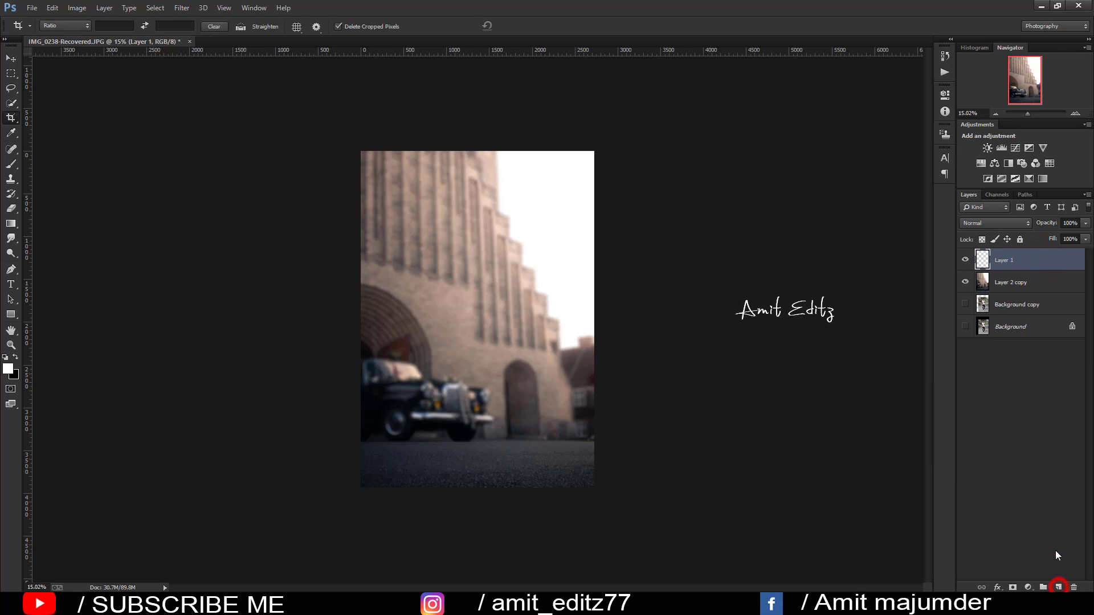
left_click(1029, 587)
left_click(1004, 339)
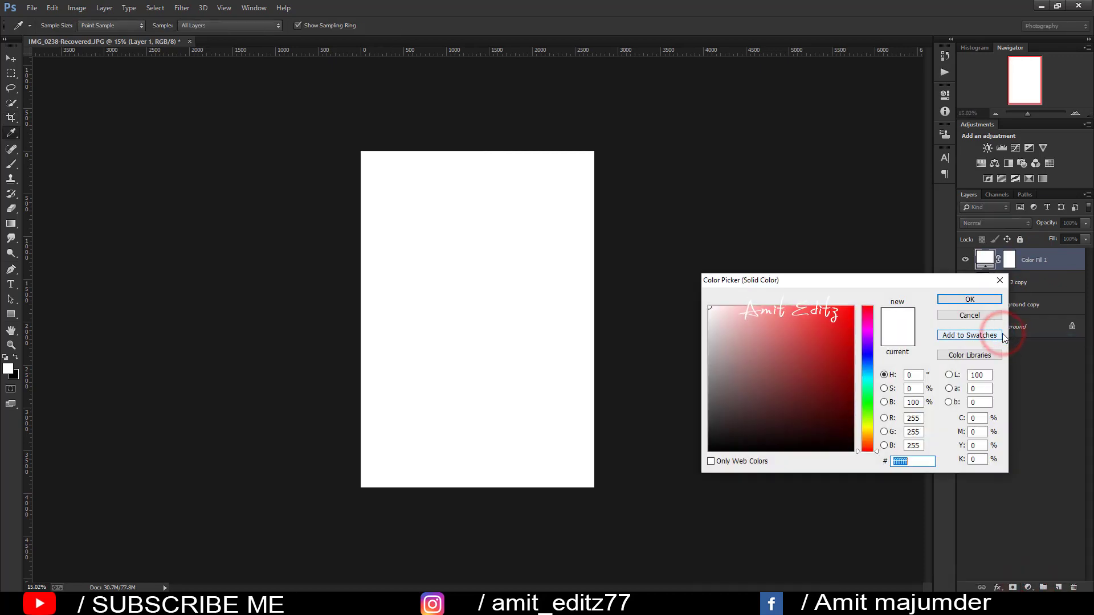
left_click(761, 415)
left_click(970, 300)
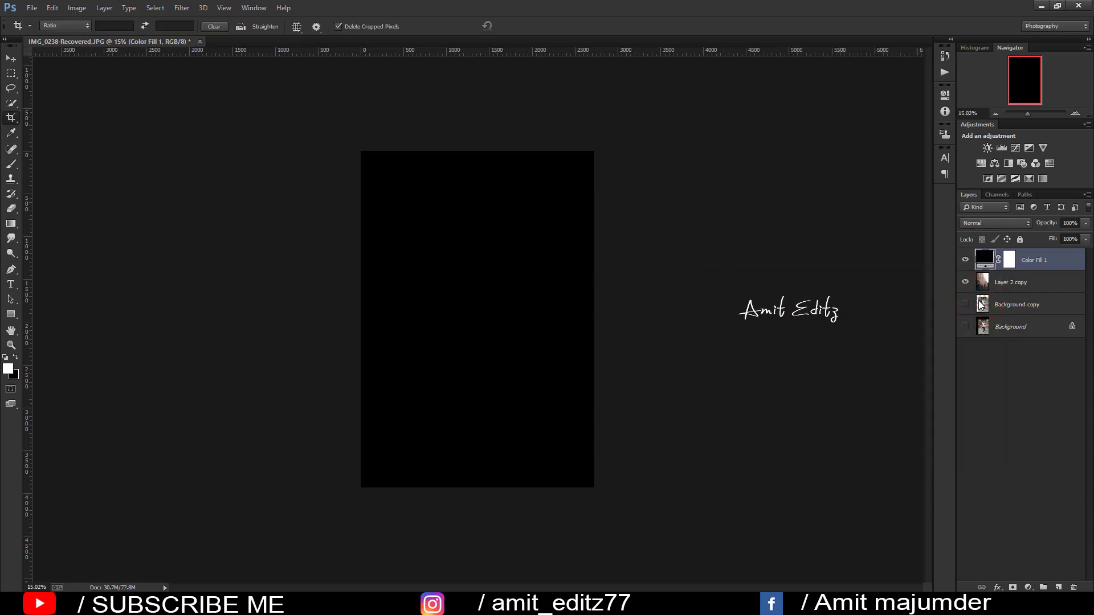
left_click(1007, 264)
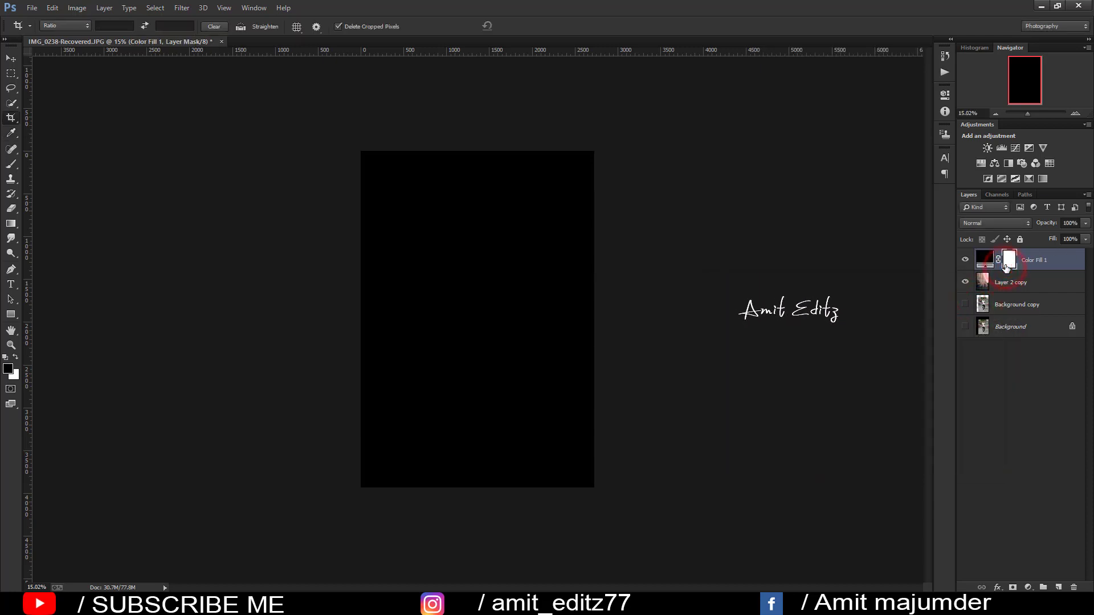
key("ctrl+i")
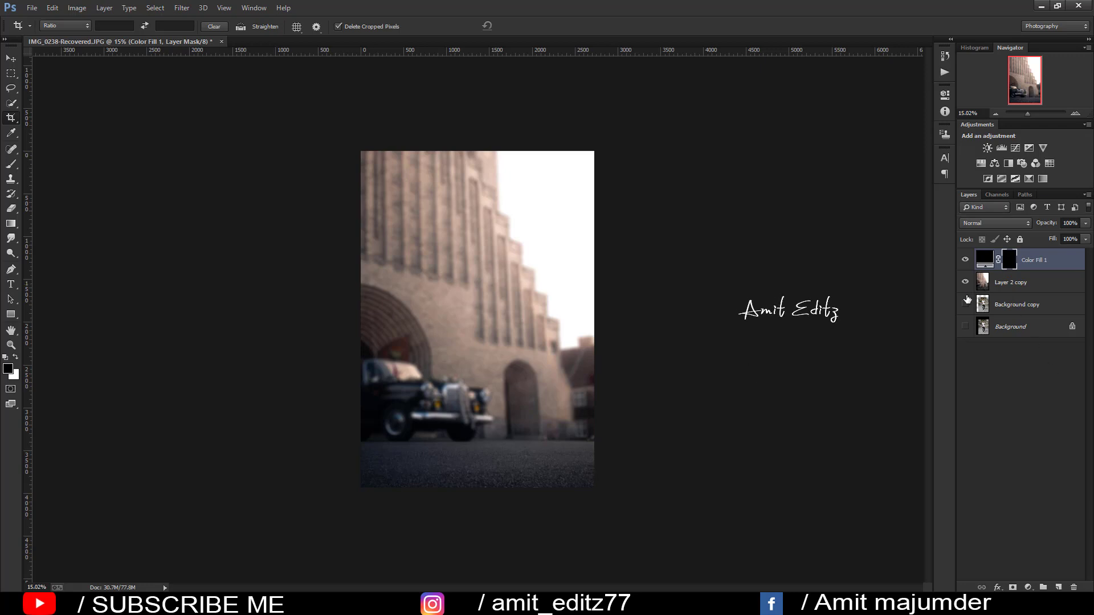
left_click(1006, 300)
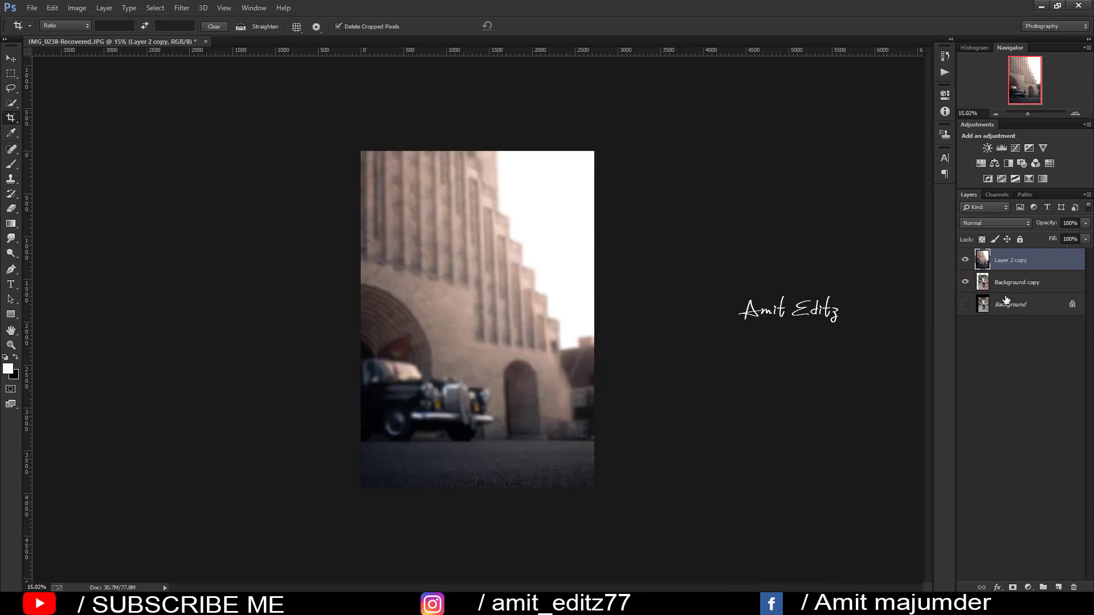
Add a black (000000) Solid Color fill layer above Layer 1.
left_click(1020, 260)
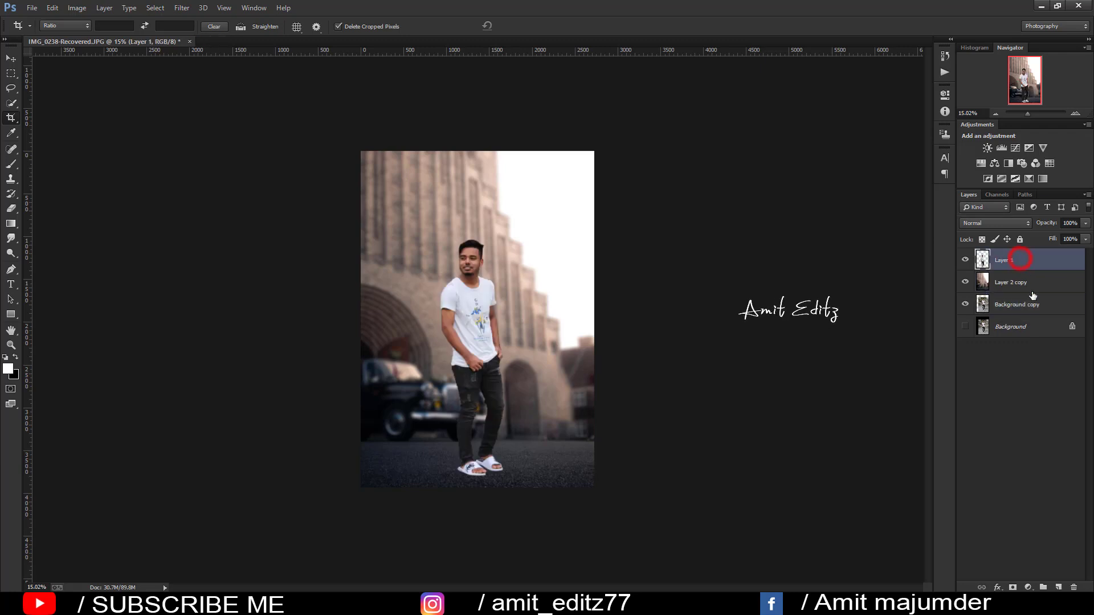
left_click(1059, 588)
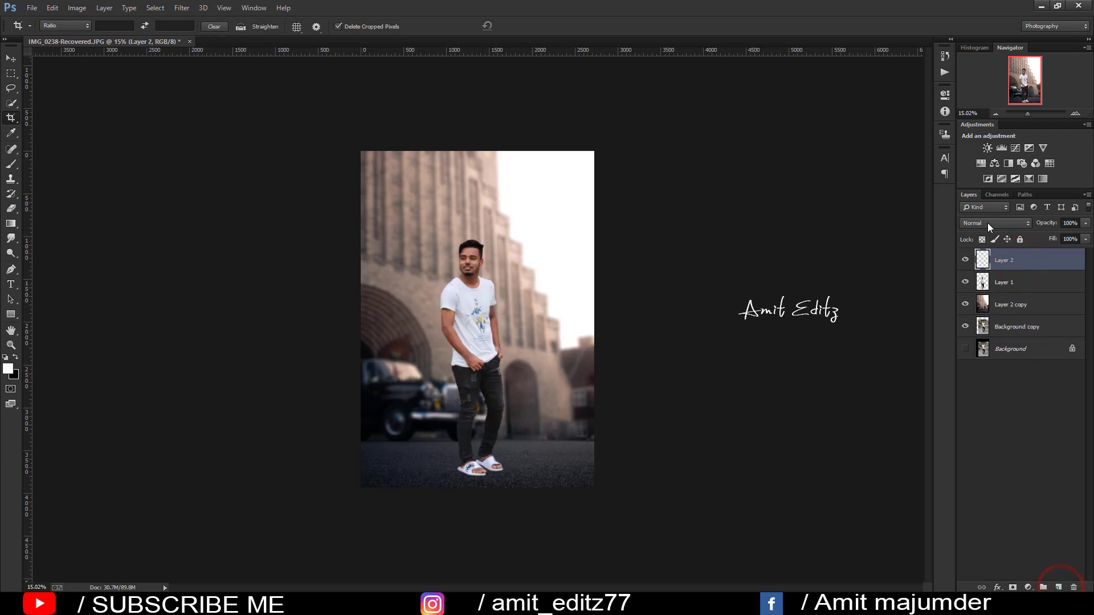
left_click(1029, 588)
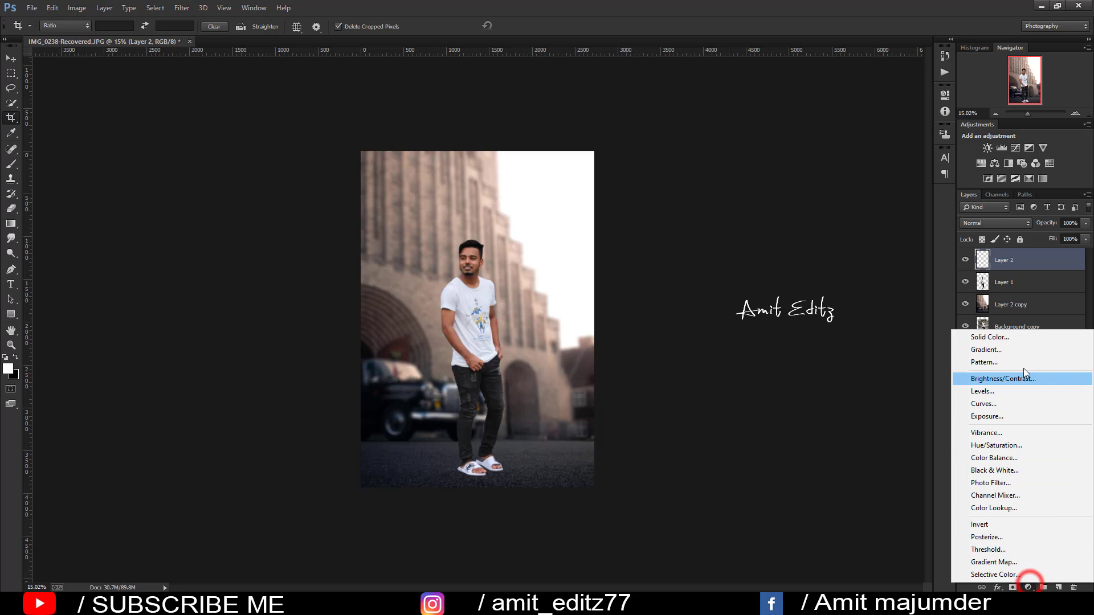
left_click(1013, 338)
left_click_drag(747, 427, 709, 451)
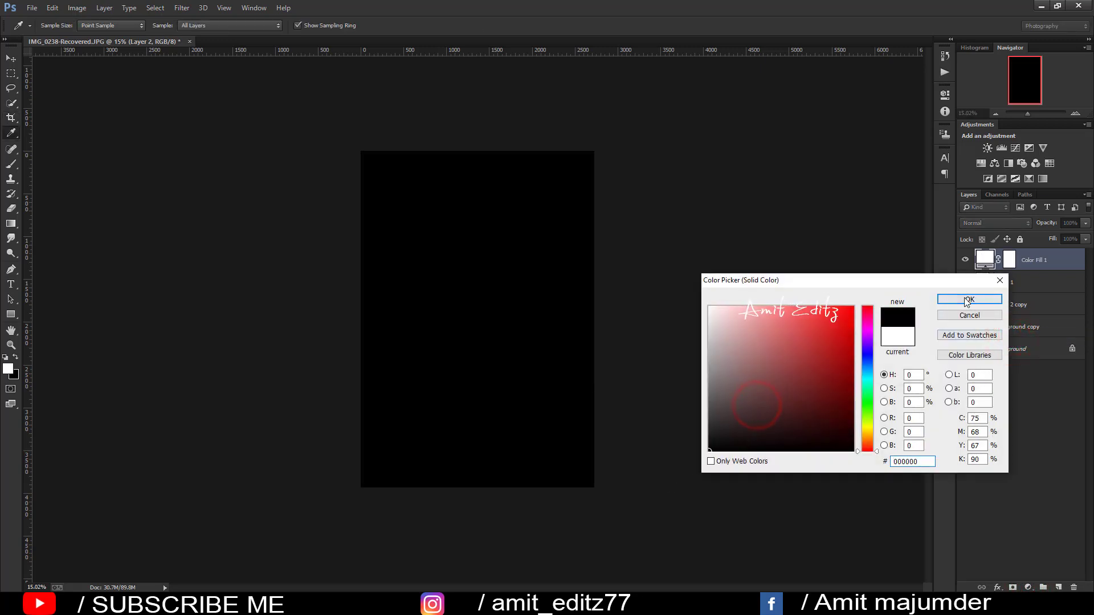
left_click(968, 300)
Invert the fill's mask to hide it and move Color Fill 1 below Layer 1.
left_click(1010, 261)
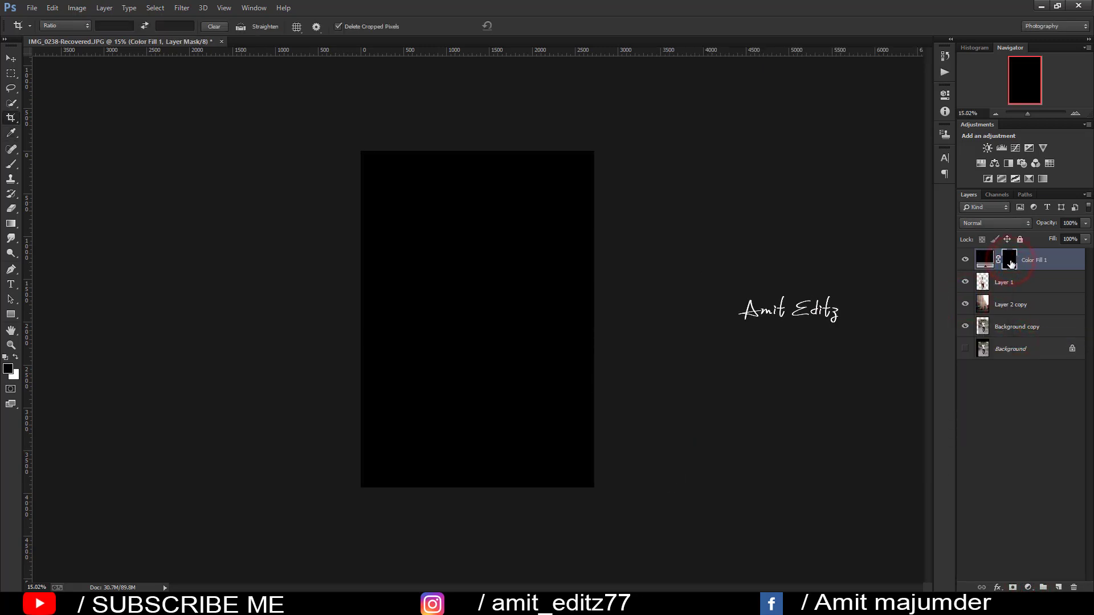
key("ctrl+i")
left_click_drag(1039, 260, 1040, 288)
left_click(11, 164)
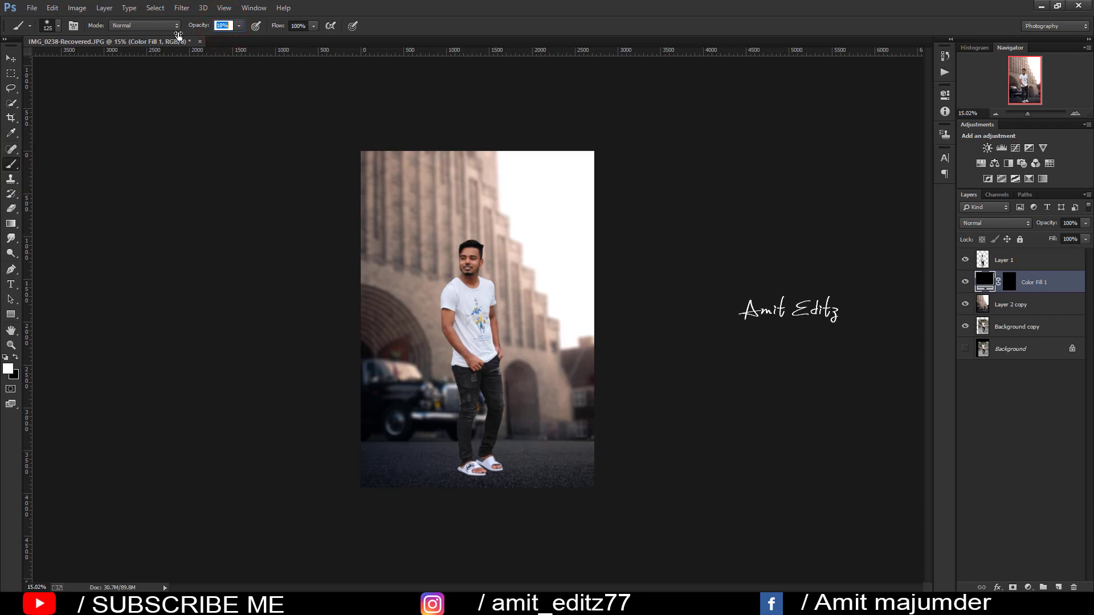
Set a flattened elliptical black brush of about 415 px on the Color Fill 1 mask.
right_click(406, 330)
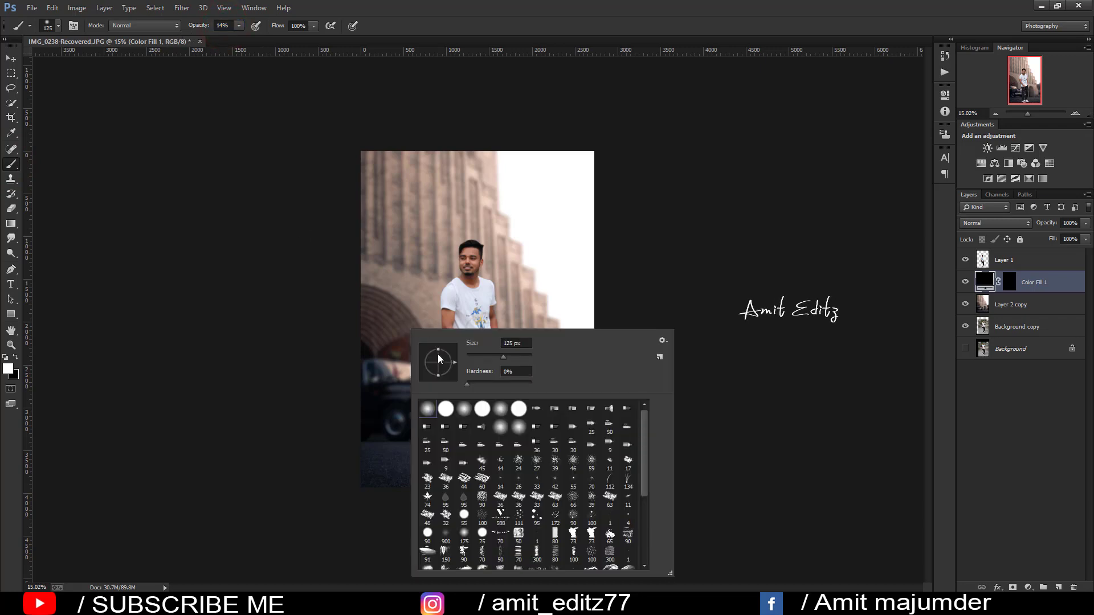
left_click(437, 358)
left_click_drag(439, 351, 439, 361)
left_click_drag(450, 285, 468, 286)
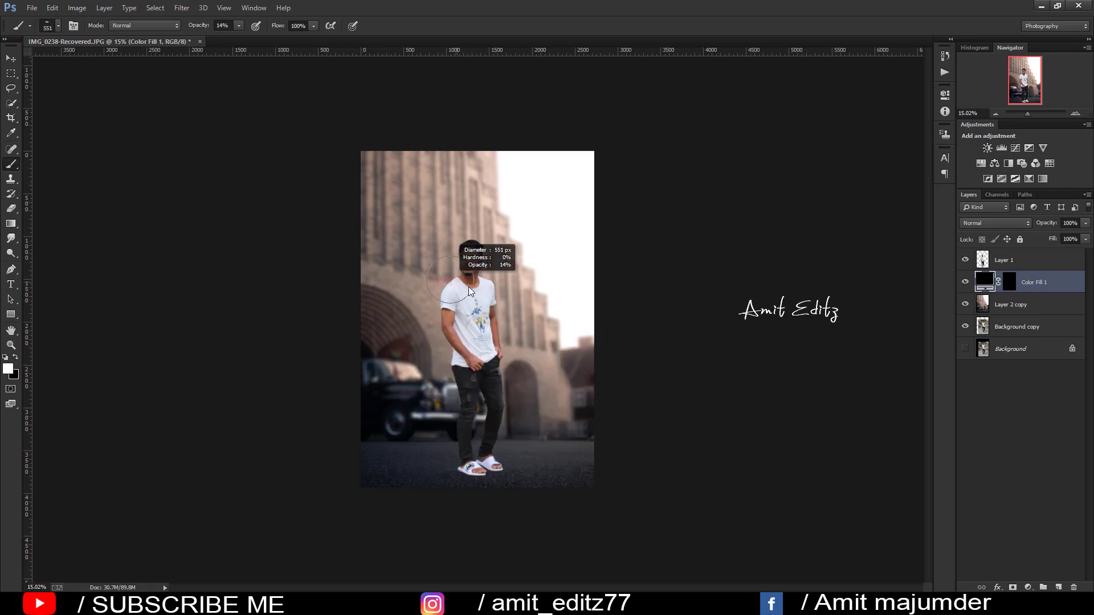
left_click(1009, 282)
key("x")
scroll(533, 337, "up", 2)
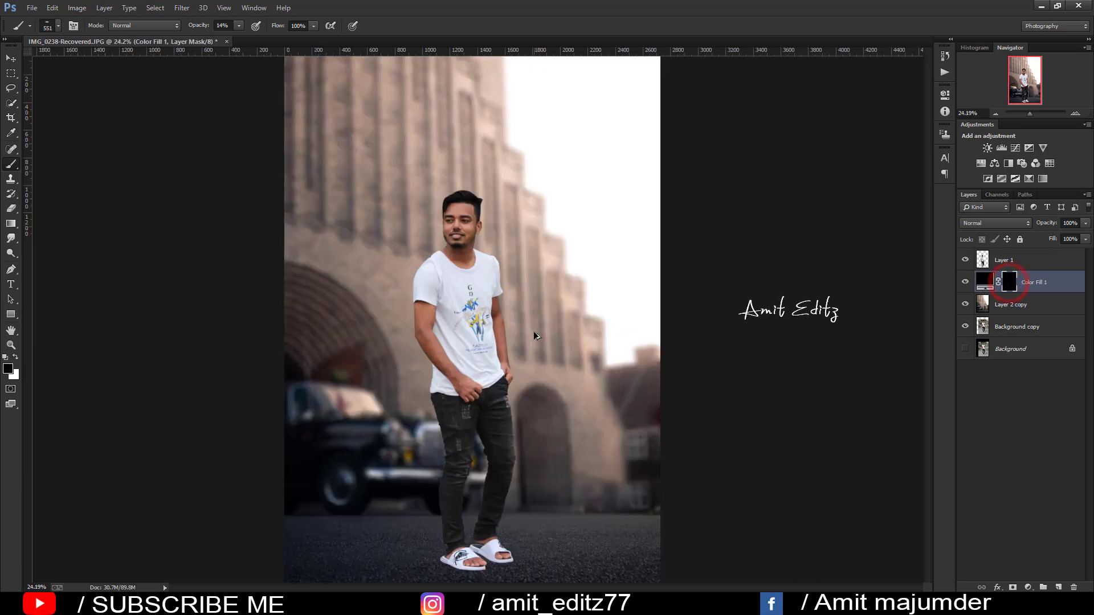
scroll(502, 366, "down", 3)
scroll(456, 392, "down", 2)
scroll(455, 392, "up", 2)
scroll(464, 384, "up", 2)
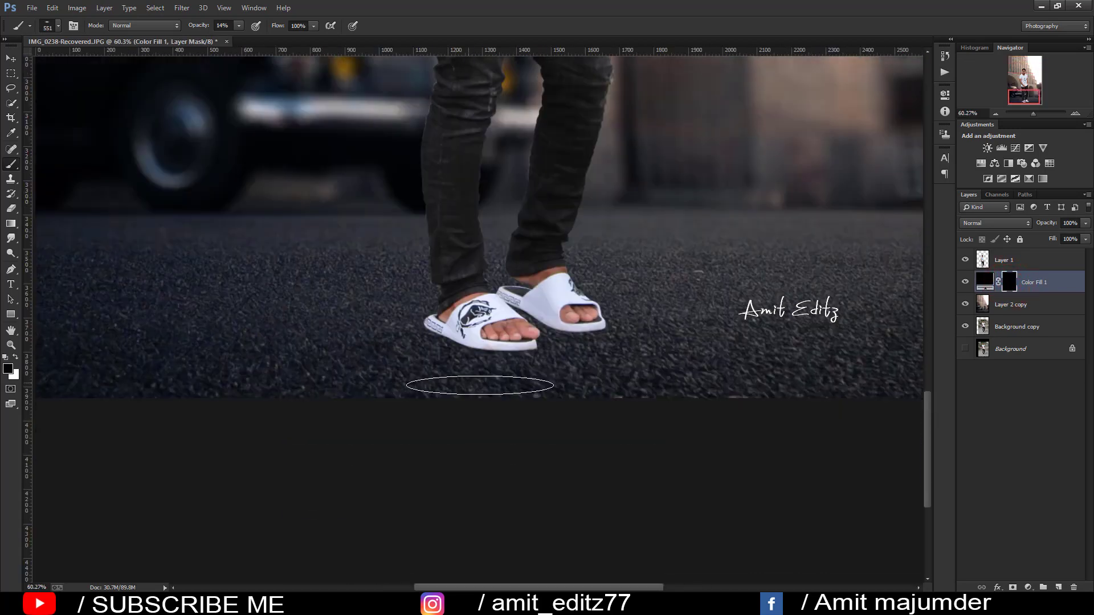
mouse_move(501, 359)
left_mouse_down()
mouse_move(475, 359)
mouse_move(487, 345)
mouse_move(424, 326)
left_mouse_up()
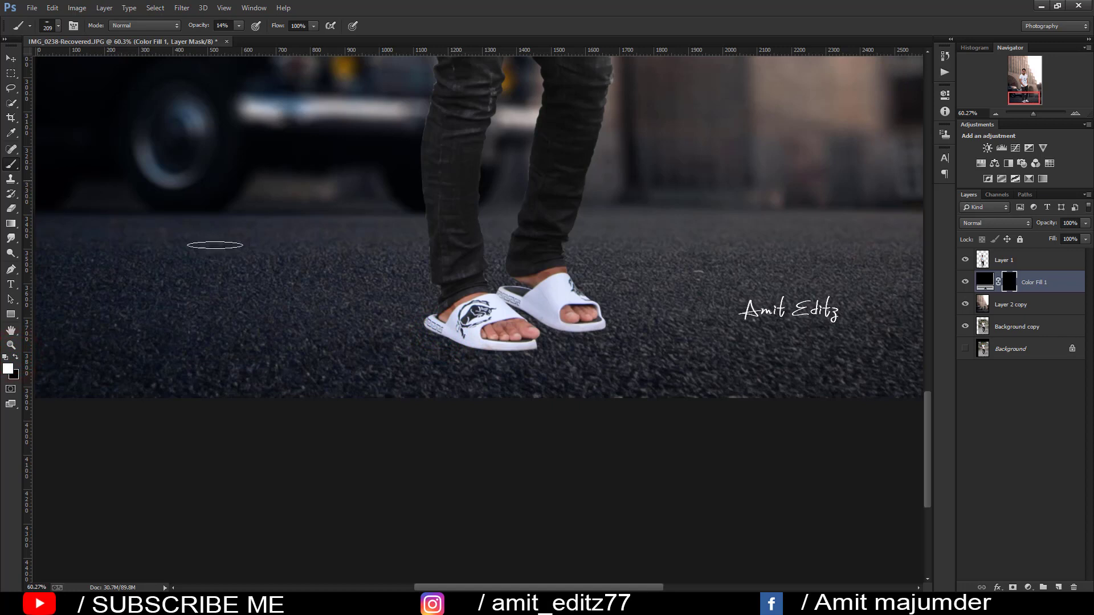
Paint and dab black shadow beneath the left and right sandals.
left_click_drag(442, 326, 485, 339)
left_click(416, 328)
left_click(499, 353)
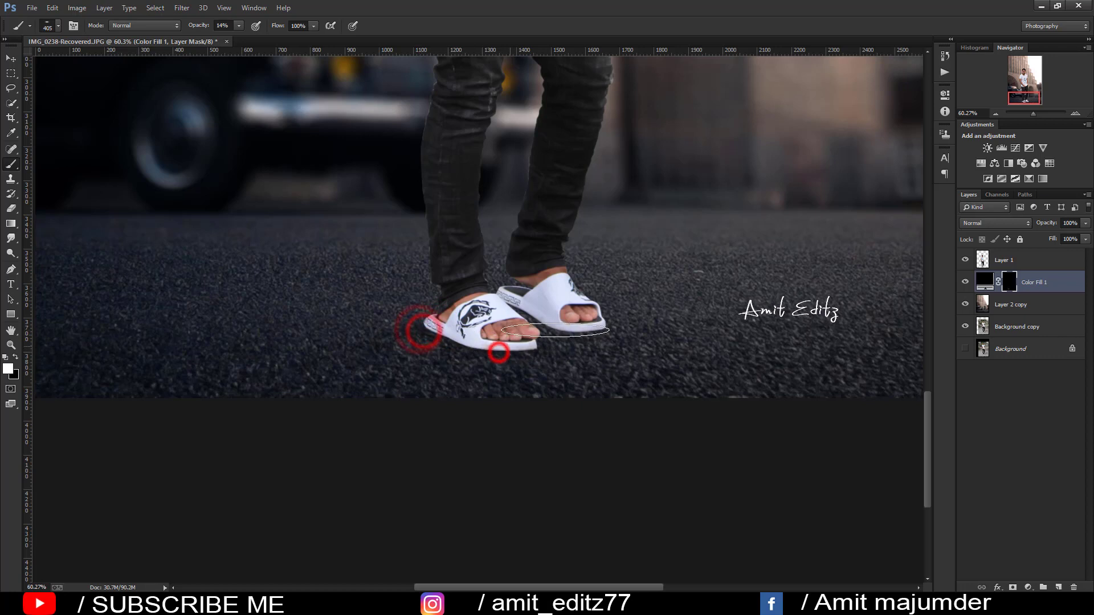
left_click(558, 329)
left_click(521, 310)
left_click(572, 328)
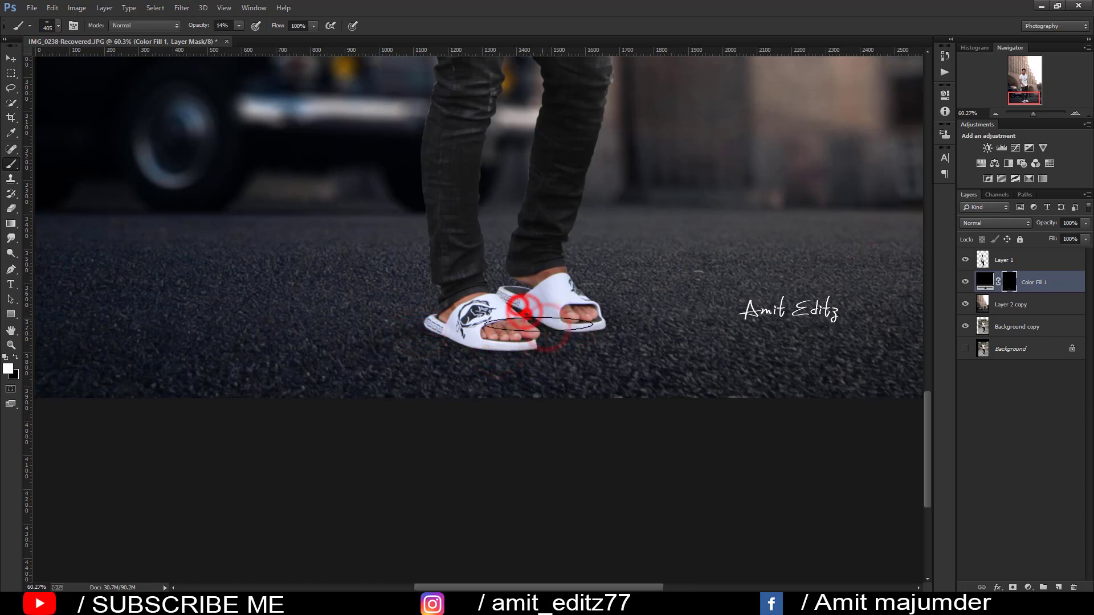
left_click(502, 349)
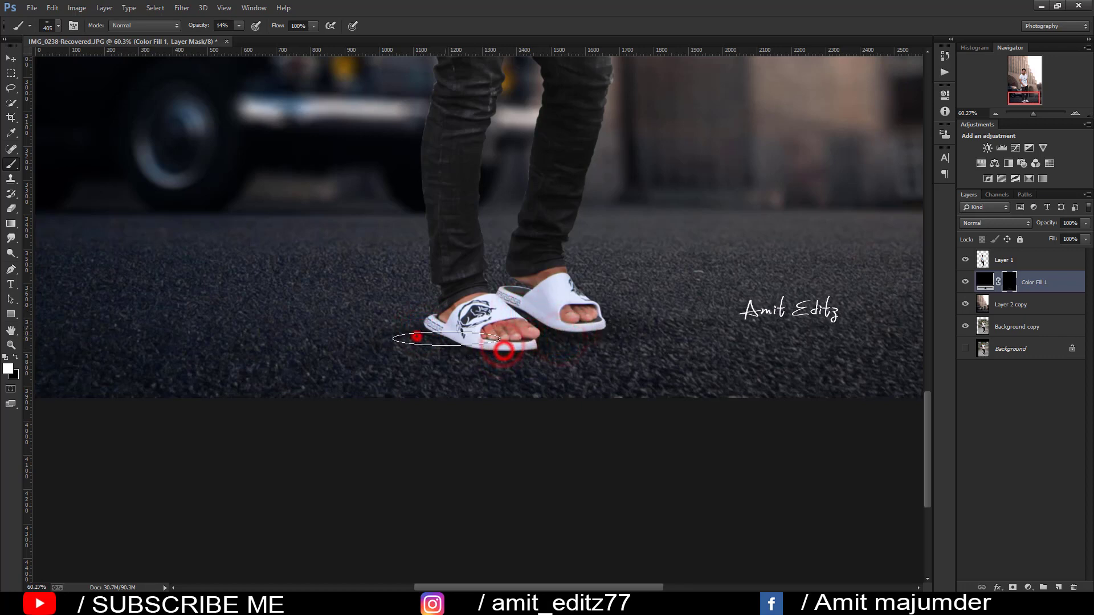
left_click(417, 337)
Enlarge the brush and paint a broad soft shadow stroke under the sandals.
scroll(399, 320, "down", 2)
scroll(540, 359, "down", 3)
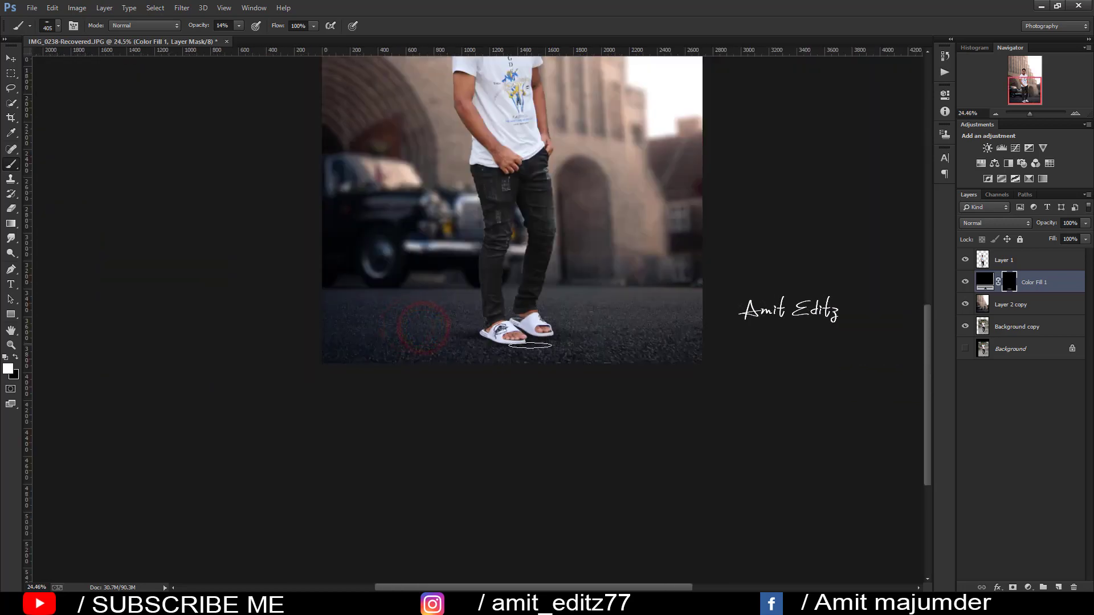
scroll(532, 306, "up", 2)
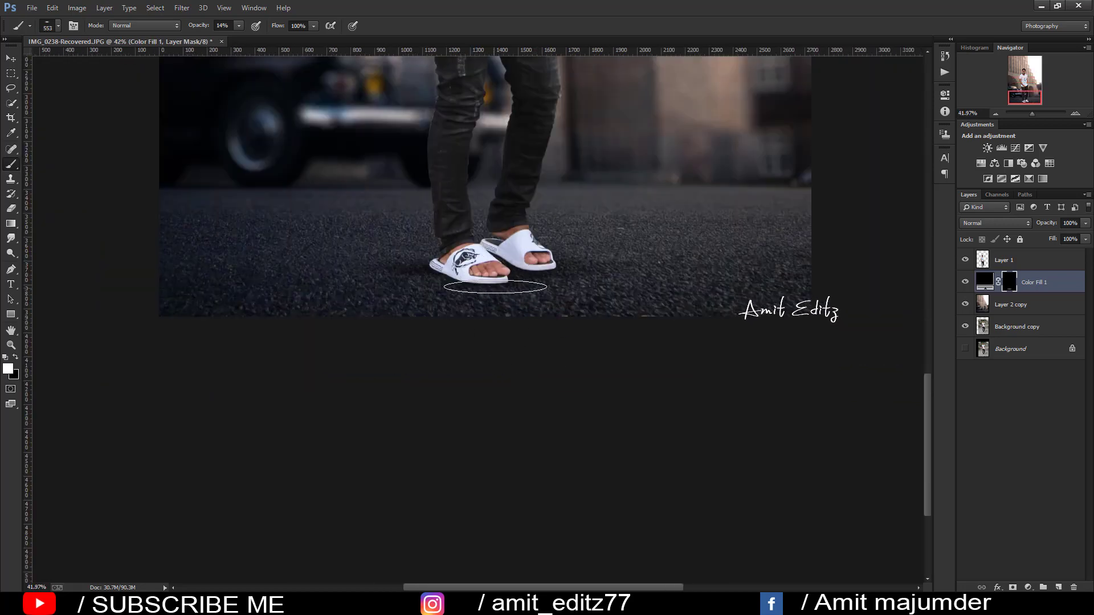
left_click(470, 298)
left_click(450, 279)
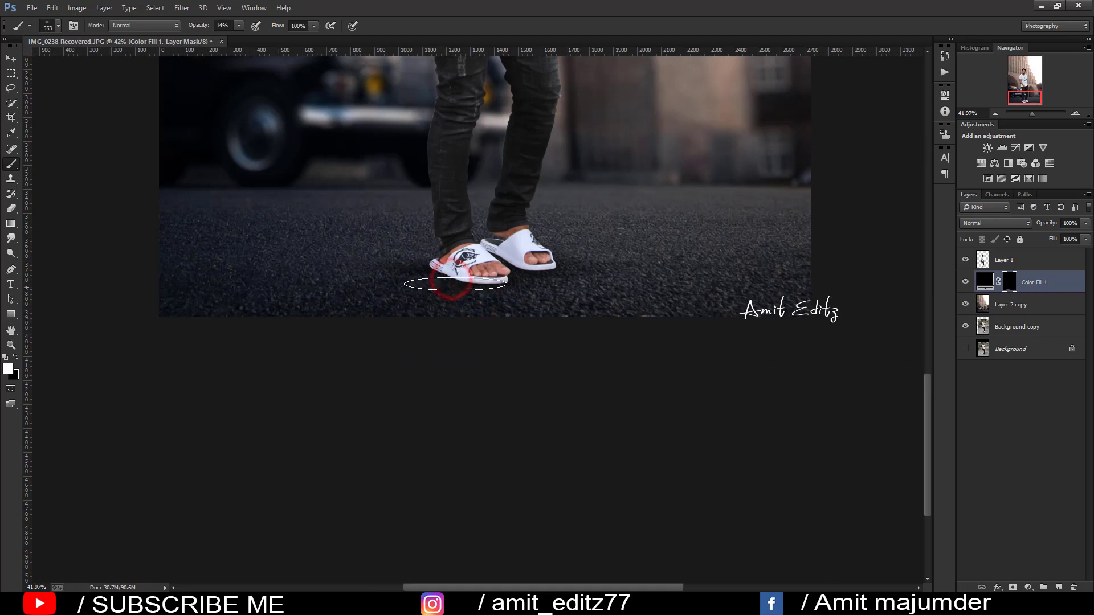
left_click_drag(415, 277, 499, 273)
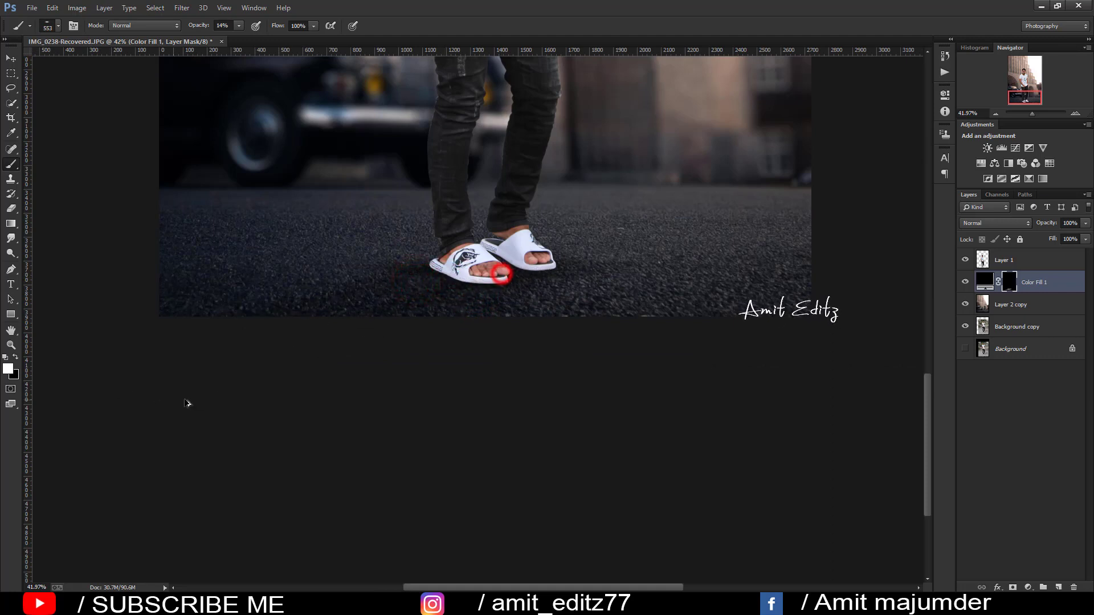
scroll(194, 407, "down", 3)
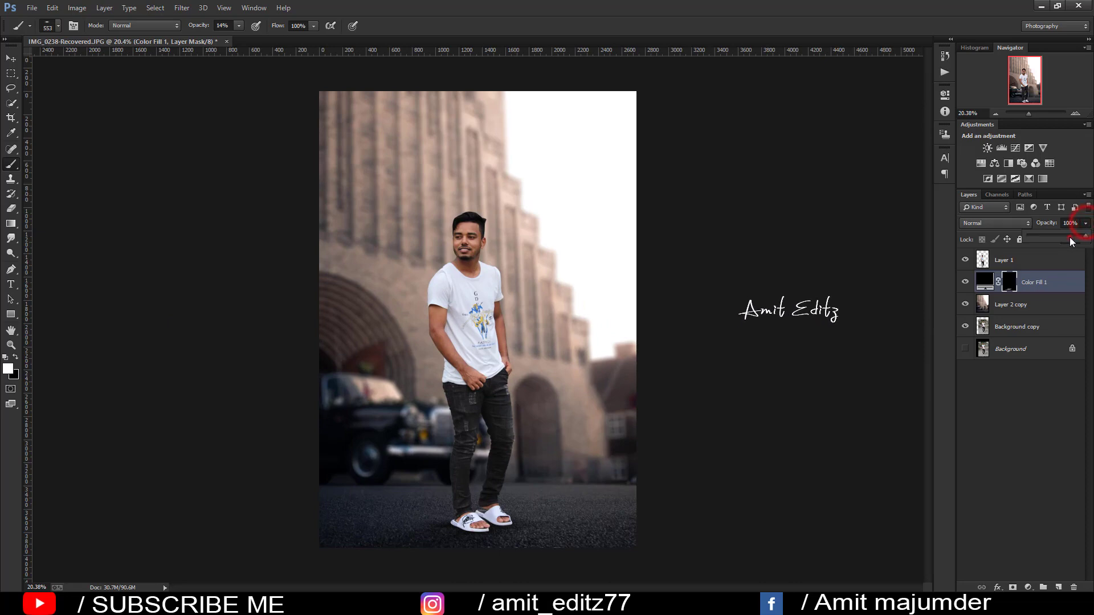
Lower the shadow to 71% opacity and merge it into the layer below.
left_click(1070, 236)
right_click(1016, 302)
left_click(923, 413)
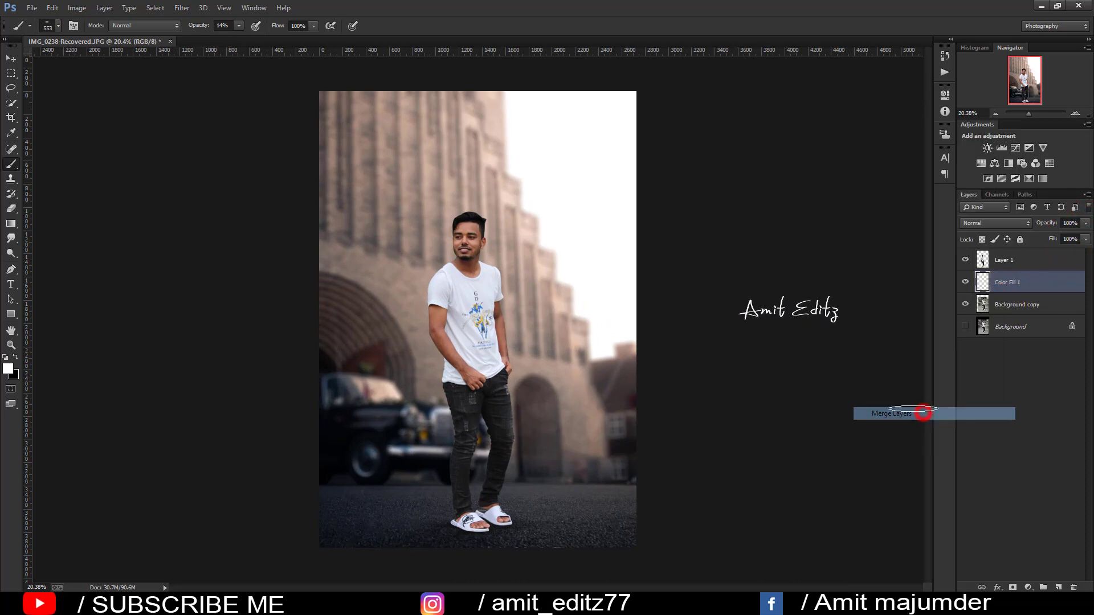
left_click(1024, 260)
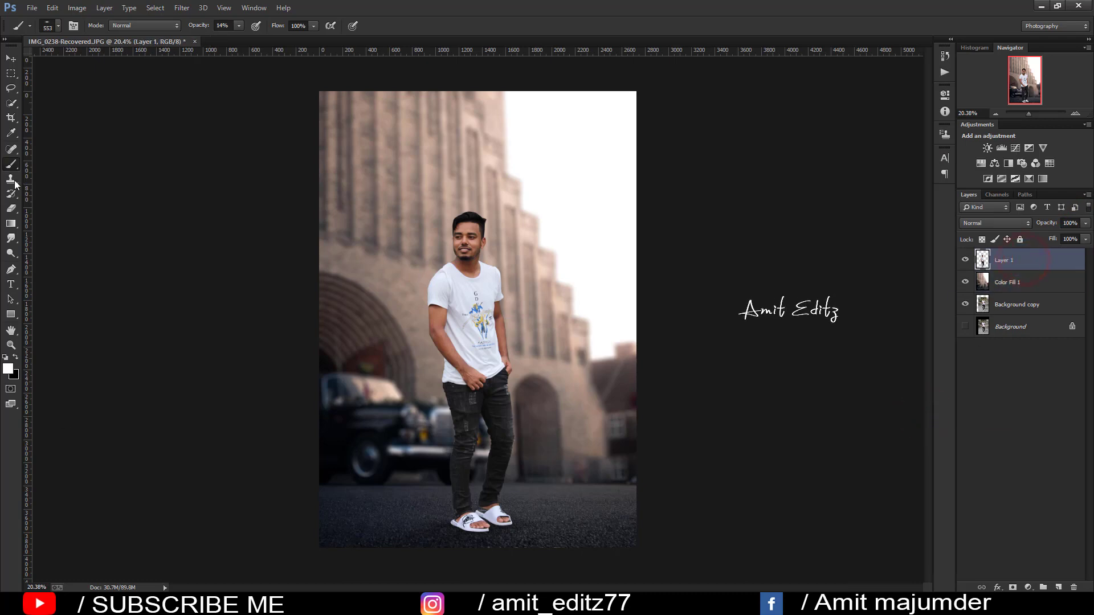
With a small Smudge brush, pull wispy strands out along the top-right hair edge.
left_click(12, 239)
scroll(494, 207, "up", 2)
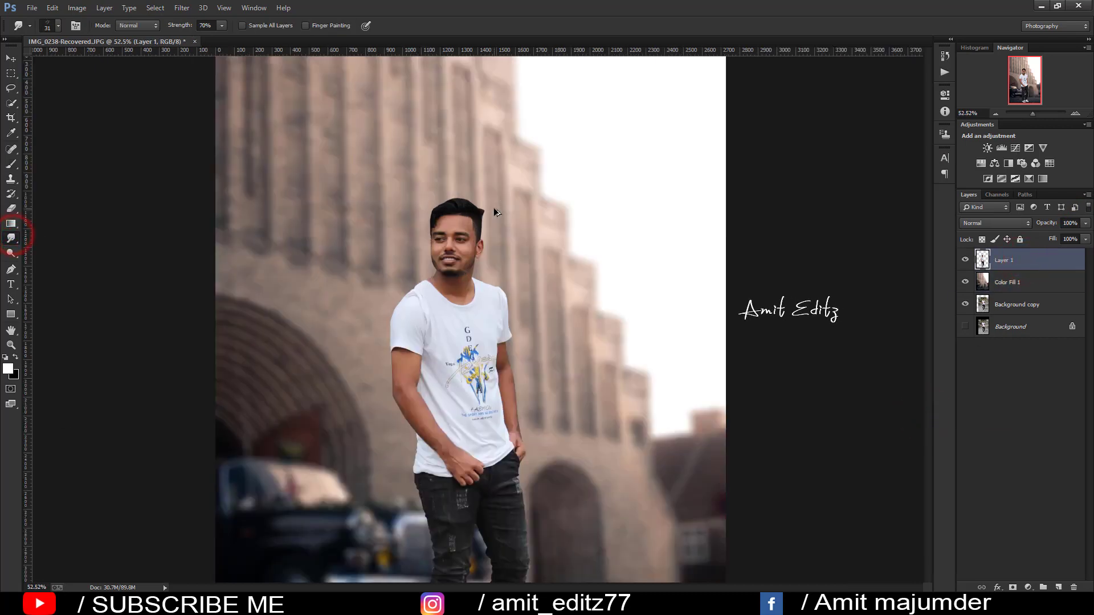
scroll(493, 208, "up", 3)
scroll(493, 208, "up", 1)
scroll(418, 204, "up", 2)
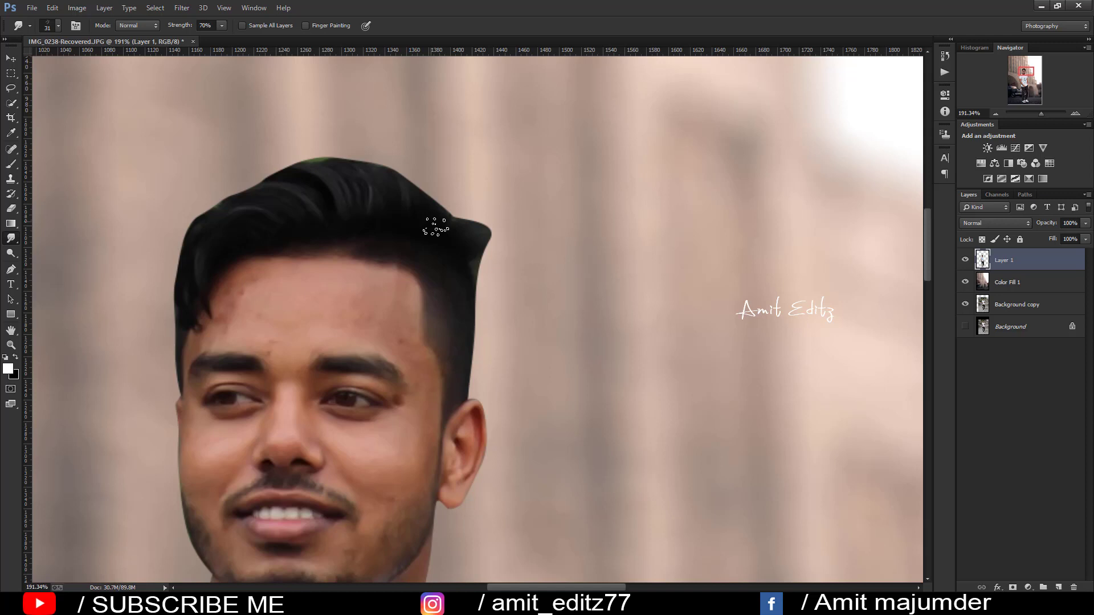
right_click(465, 242, "alt")
right_click(466, 265, "alt")
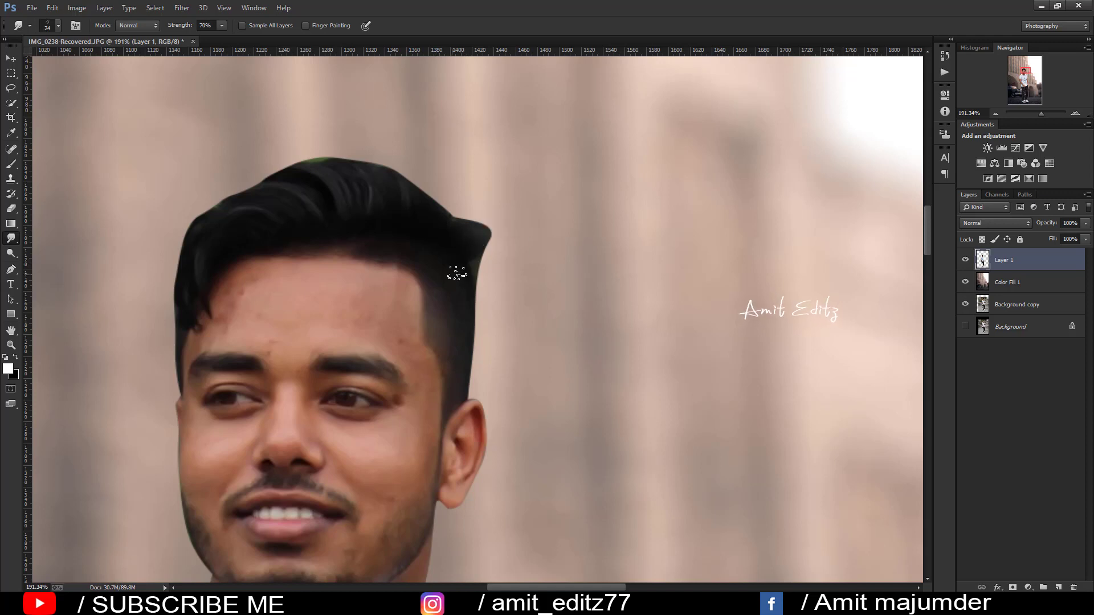
mouse_move(457, 274)
left_mouse_down()
mouse_move(476, 261)
mouse_move(486, 204)
left_mouse_up()
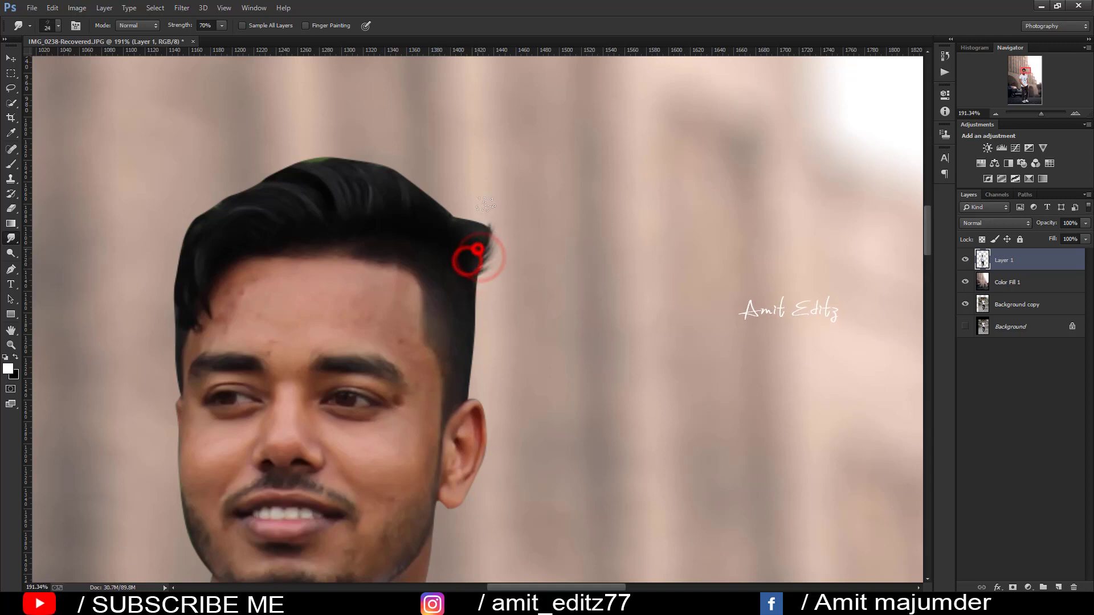
mouse_move(473, 246)
left_mouse_down()
mouse_move(464, 200)
mouse_move(483, 208)
mouse_move(442, 190)
left_mouse_up()
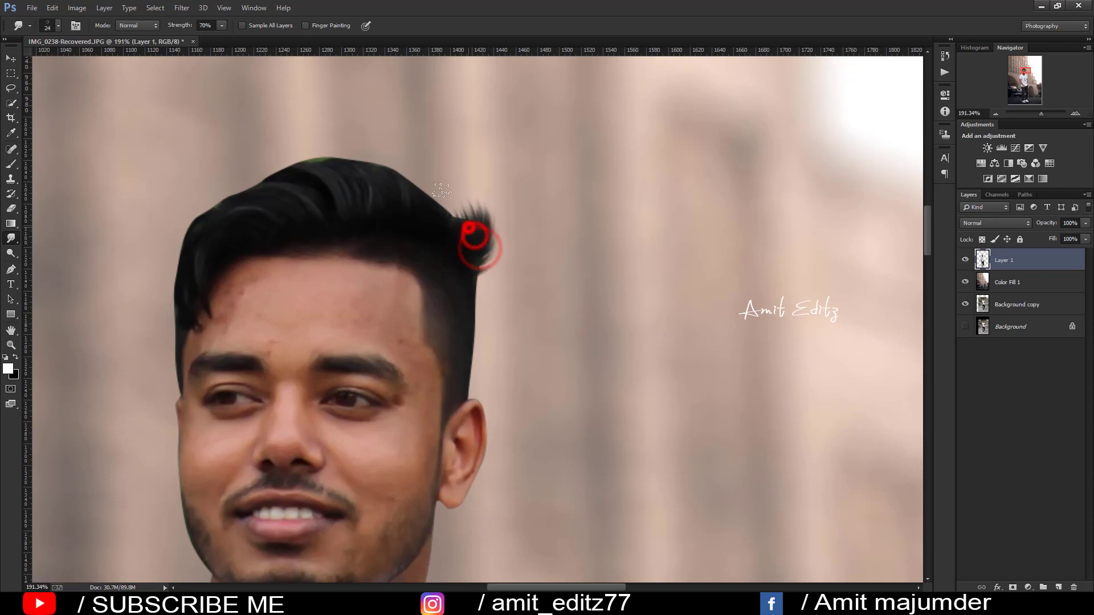
mouse_move(464, 225)
left_mouse_down()
mouse_move(440, 201)
mouse_move(475, 221)
mouse_move(436, 188)
mouse_move(460, 212)
mouse_move(326, 147)
mouse_move(361, 171)
mouse_move(302, 165)
mouse_move(245, 188)
left_mouse_up()
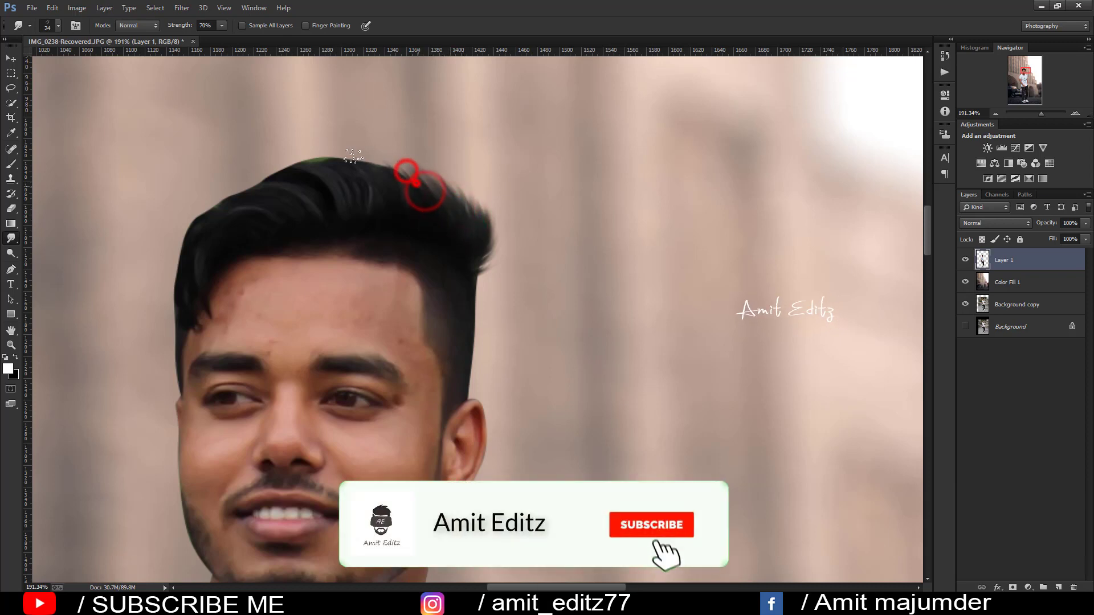
Smudge the top-left and top hairline into strands, undoing one bad stroke, and touch up the right edge.
key("]")
mouse_move(344, 166)
left_mouse_down()
mouse_move(269, 164)
mouse_move(302, 154)
mouse_move(180, 228)
left_mouse_up()
key("ctrl+z")
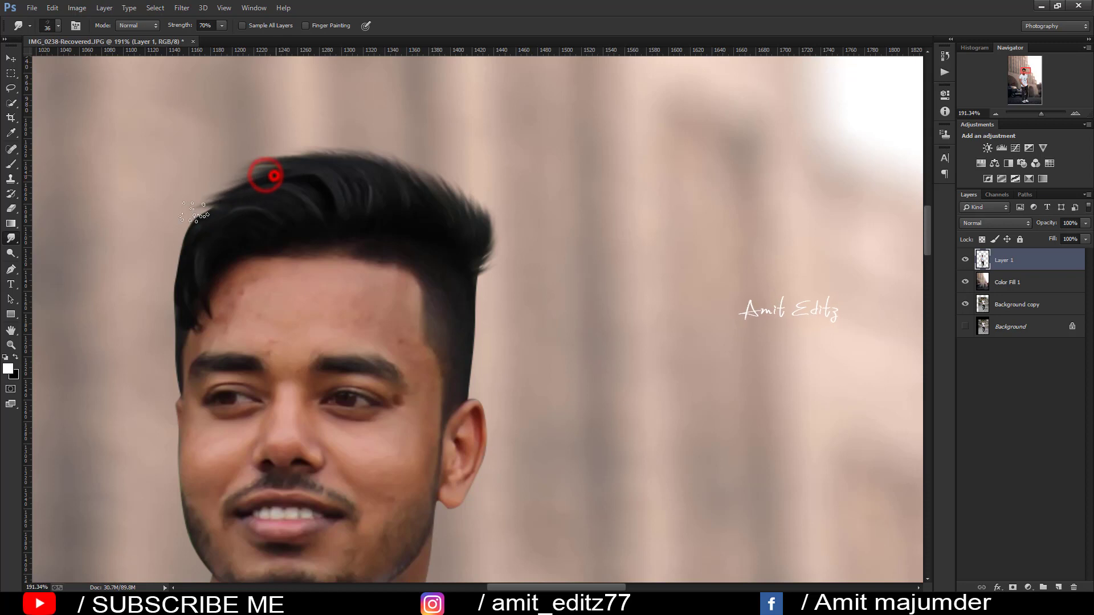
mouse_move(276, 175)
left_mouse_down()
mouse_move(220, 191)
mouse_move(165, 271)
left_mouse_up()
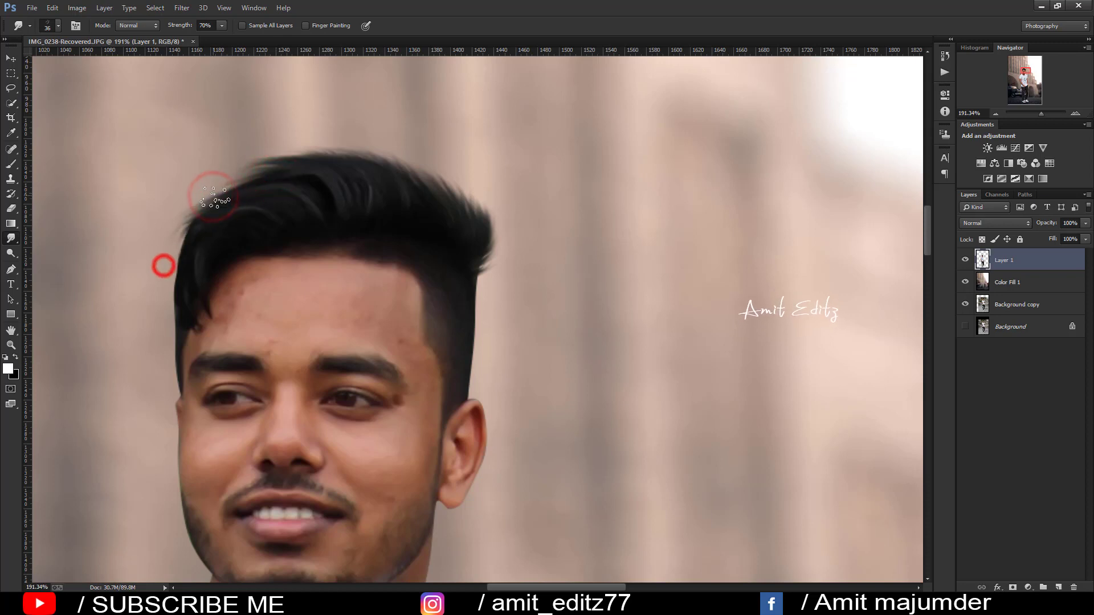
left_click_drag(203, 207, 171, 268)
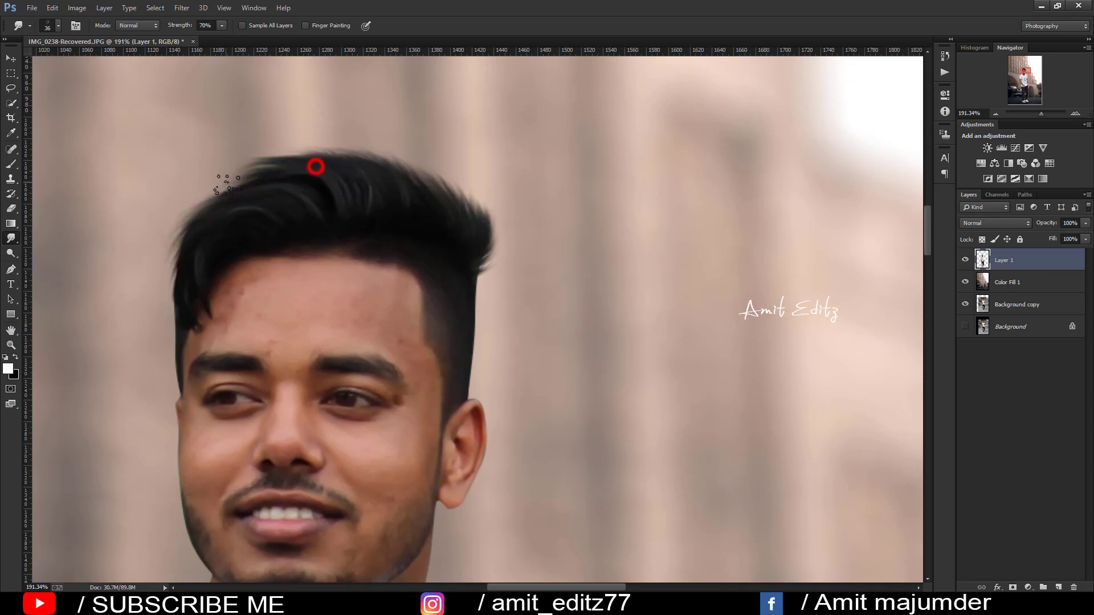
left_click_drag(312, 167, 230, 195)
left_click_drag(427, 188, 306, 154)
left_click_drag(409, 188, 342, 174)
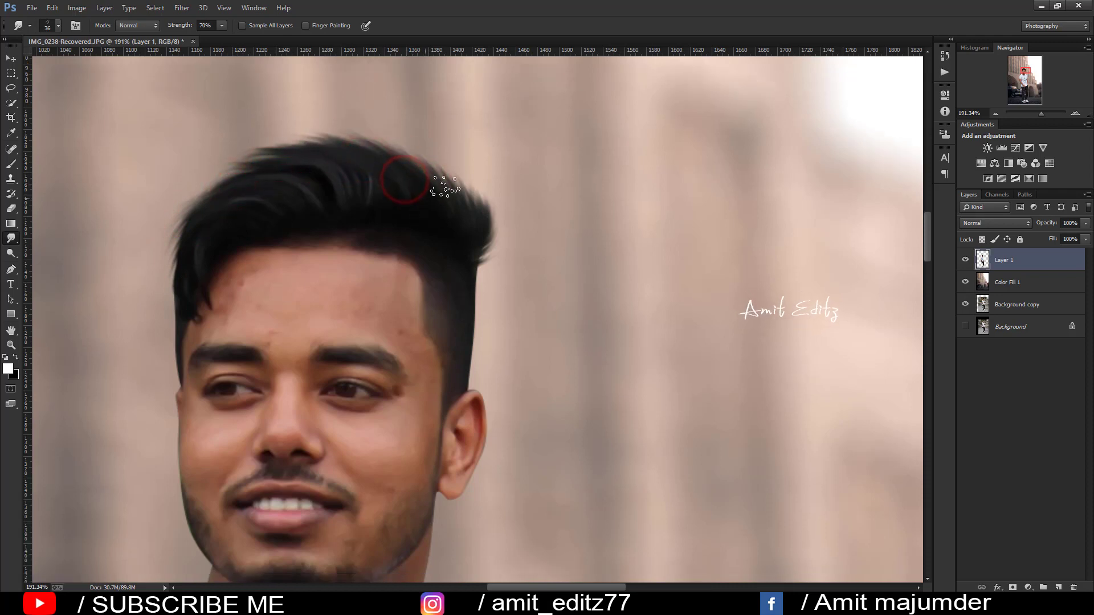
scroll(439, 182, "down", 2)
mouse_move(476, 165)
left_mouse_down()
mouse_move(460, 142)
mouse_move(454, 210)
mouse_move(468, 219)
left_mouse_up()
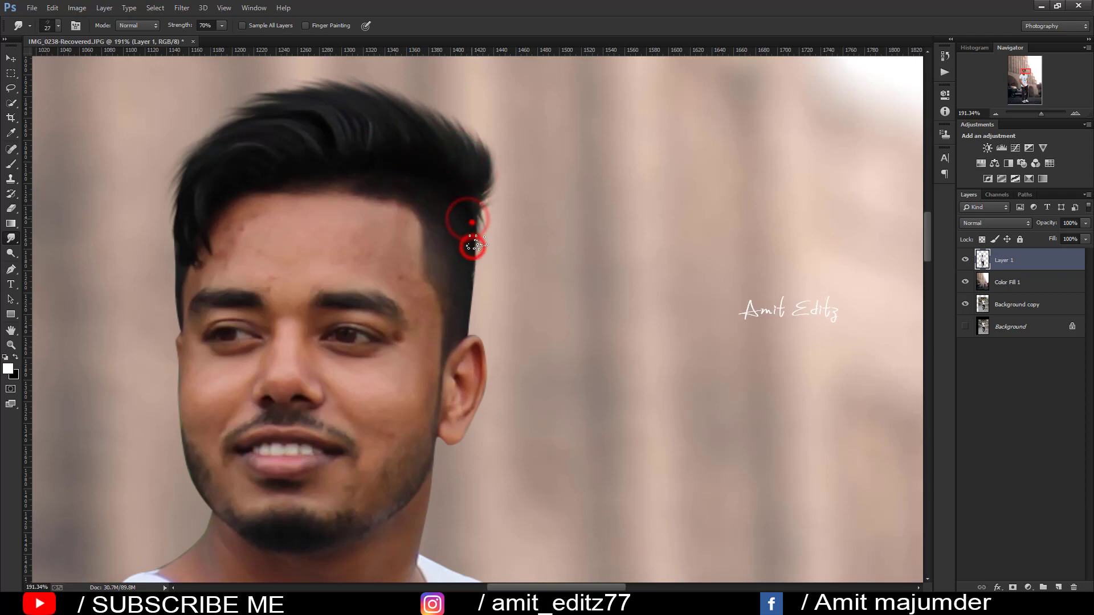
mouse_move(289, 105)
left_mouse_down()
mouse_move(246, 128)
mouse_move(289, 110)
mouse_move(264, 139)
left_mouse_up()
scroll(98, 165, "down", 2)
scroll(97, 166, "down", 1)
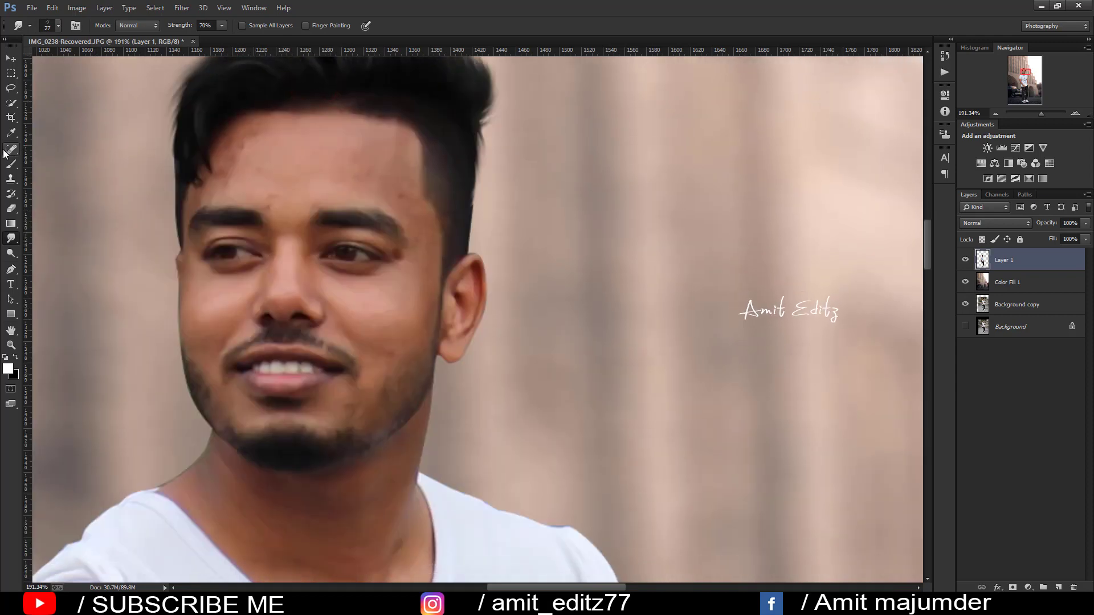
Switch to the Mixer Brush Tool with Wet 17% and Load 9%.
right_click(4, 168)
left_click(57, 187)
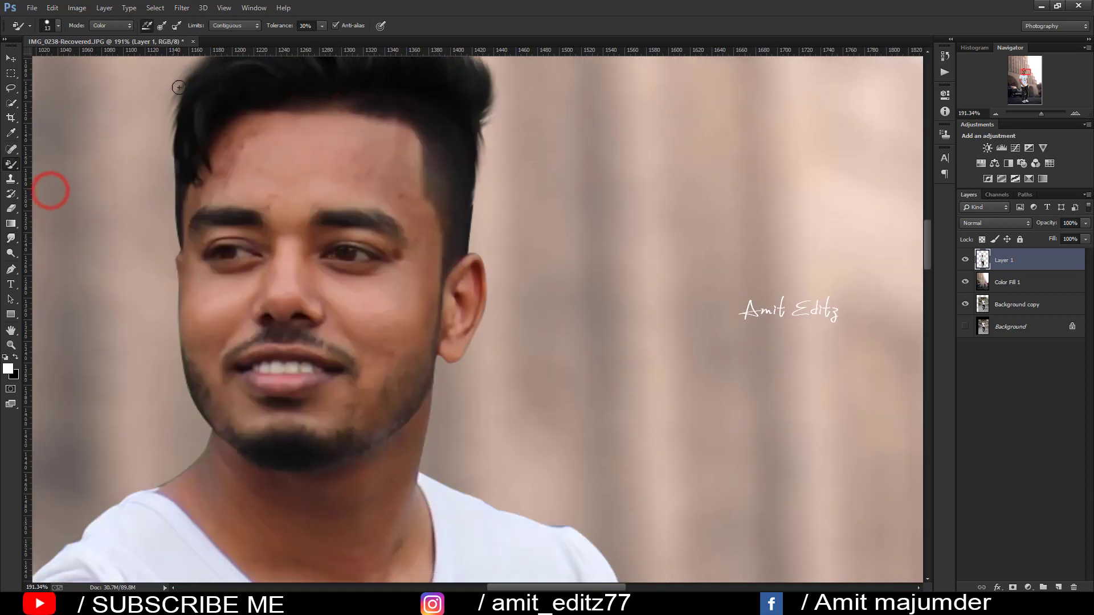
right_click(12, 164)
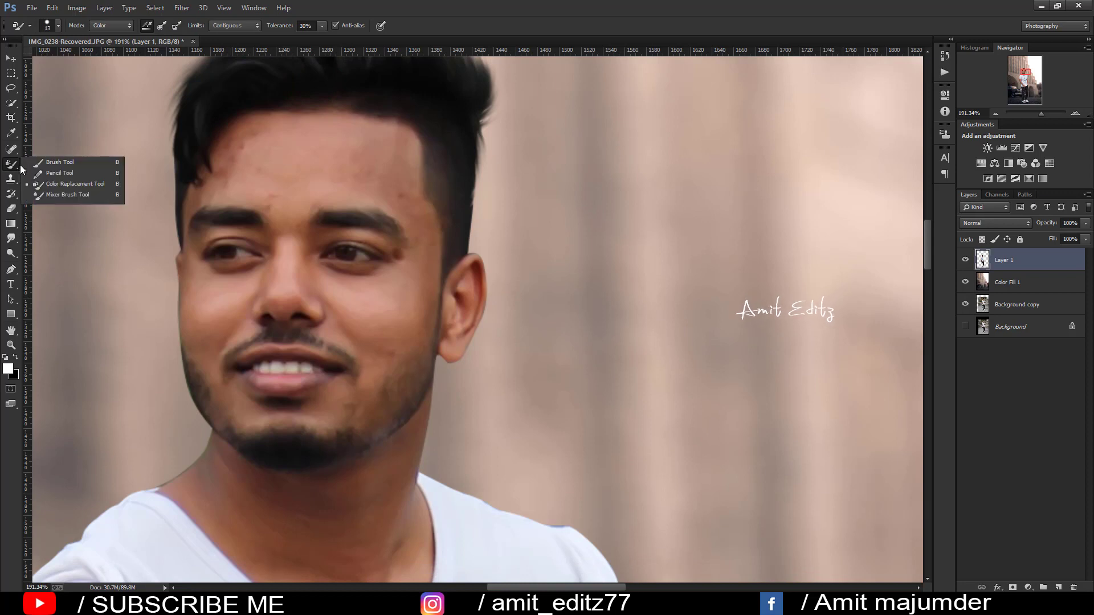
left_click(36, 195)
scroll(277, 193, "up", 2)
left_click_drag(244, 200, 252, 184)
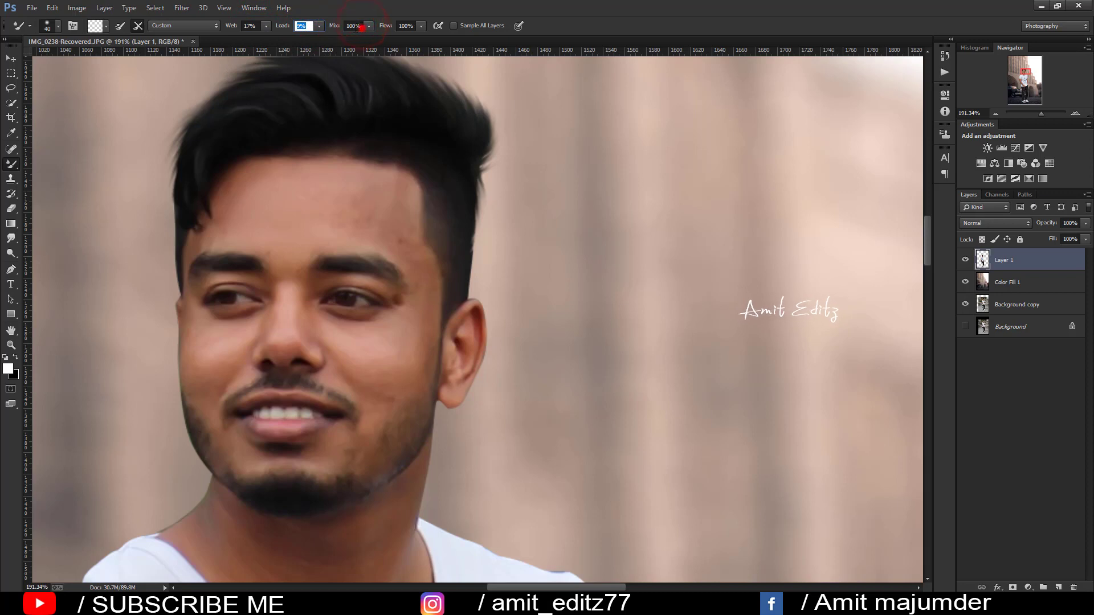
left_click(356, 26)
left_click(411, 26)
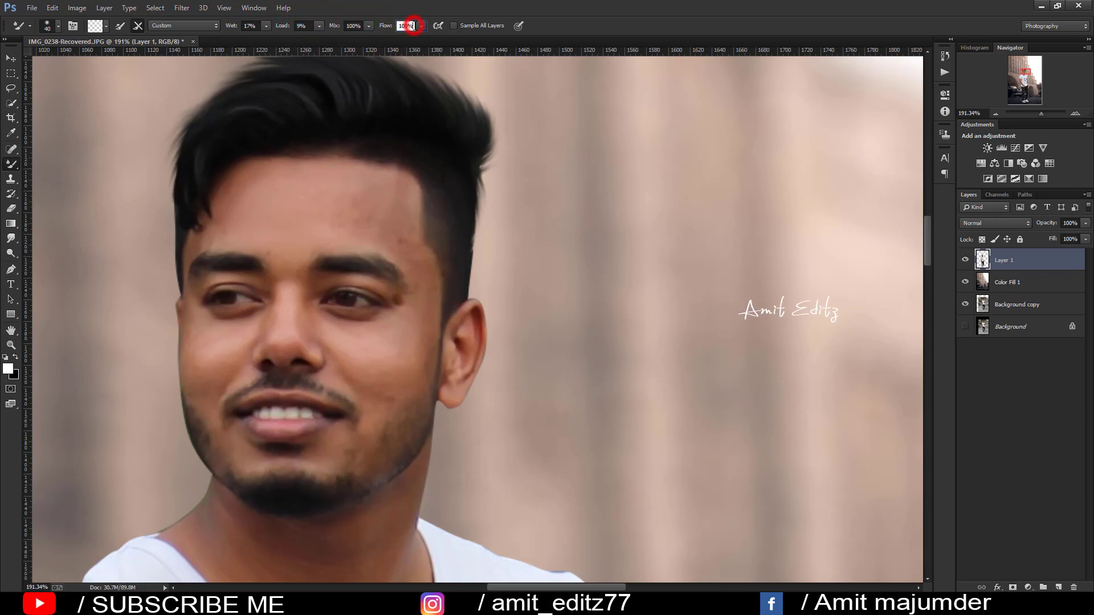
double_click(415, 26)
Blend the forehead and upper face skin smooth with the Mixer Brush.
mouse_move(353, 223)
left_mouse_down()
mouse_move(311, 245)
mouse_move(358, 191)
mouse_move(320, 178)
left_mouse_up()
mouse_move(386, 229)
left_mouse_down()
mouse_move(401, 230)
mouse_move(410, 255)
mouse_move(391, 292)
mouse_move(365, 287)
left_mouse_up()
scroll(405, 272, "down", 2)
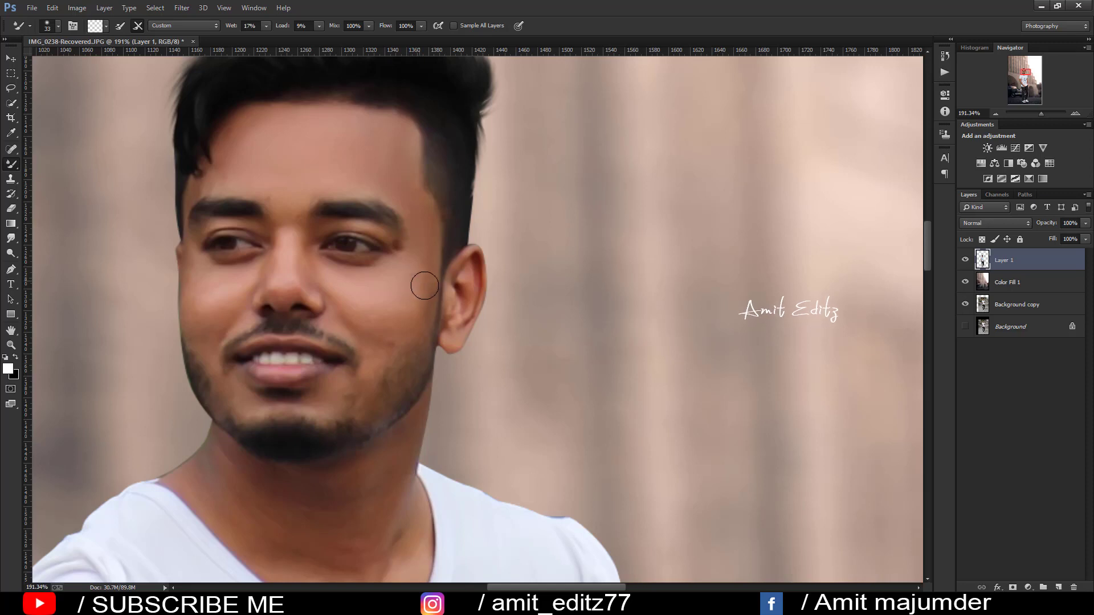
scroll(379, 250, "down", 2)
key("bracketright")
mouse_move(377, 262)
left_mouse_down()
mouse_move(402, 268)
mouse_move(372, 281)
mouse_move(368, 327)
mouse_move(327, 356)
left_mouse_up()
Smooth the chin, left cheek, nose bridge and forehead with smaller brush sizes.
key("bracketleft")
key("bracketleft")
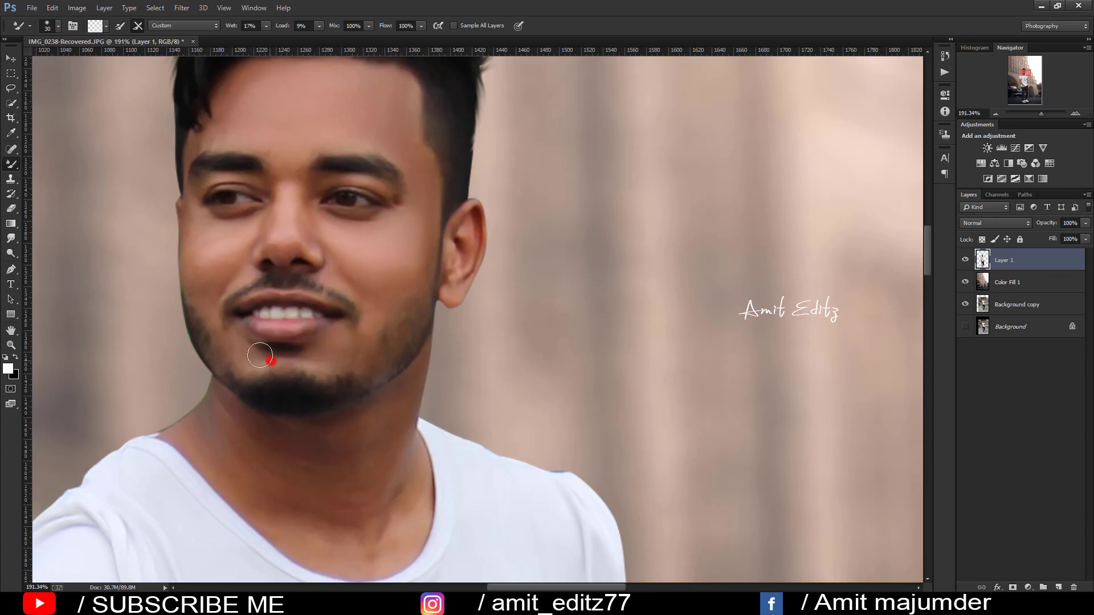
left_click_drag(260, 355, 233, 234)
left_click_drag(226, 250, 227, 271)
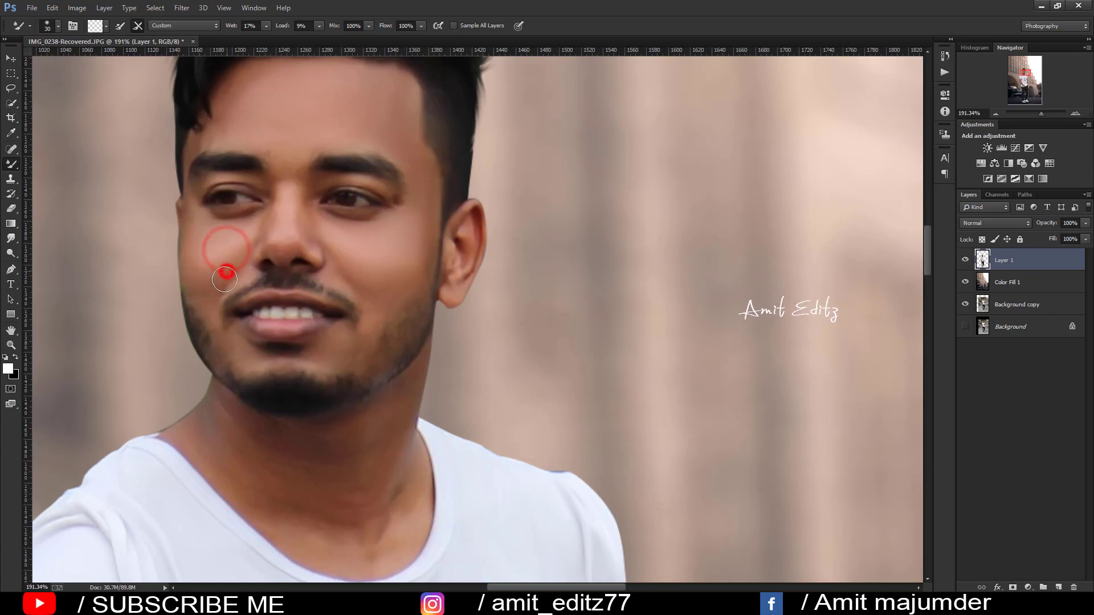
key("bracketleft")
key("bracketleft")
mouse_move(283, 209)
left_mouse_down()
mouse_move(282, 233)
mouse_move(274, 222)
mouse_move(294, 242)
left_mouse_up()
left_click_drag(269, 147, 227, 135)
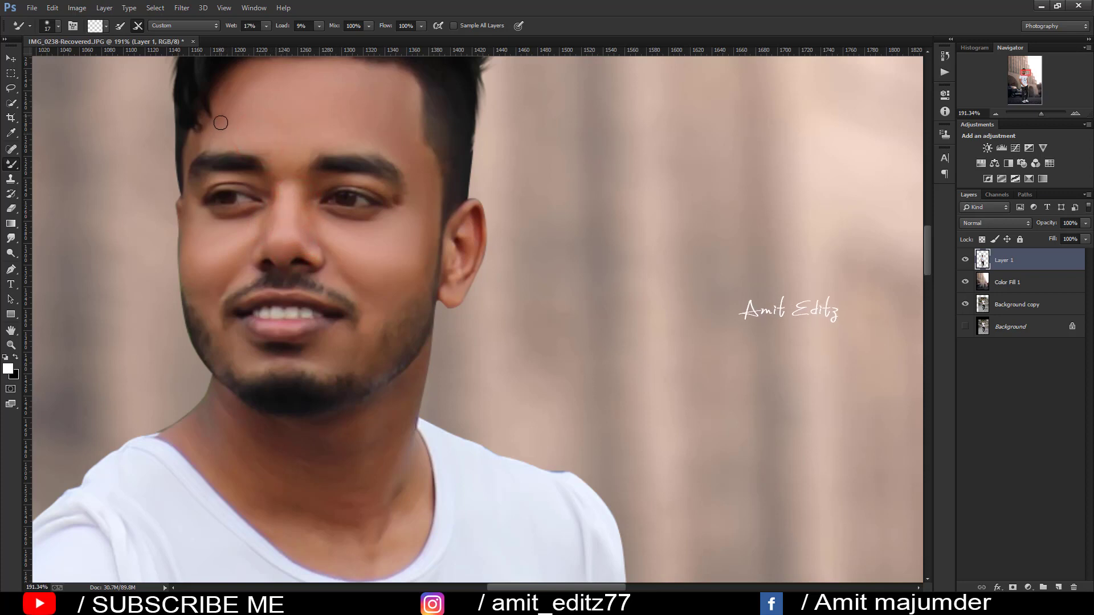
left_click_drag(226, 89, 201, 174)
left_click_drag(189, 216, 247, 229)
scroll(357, 284, "down", 3)
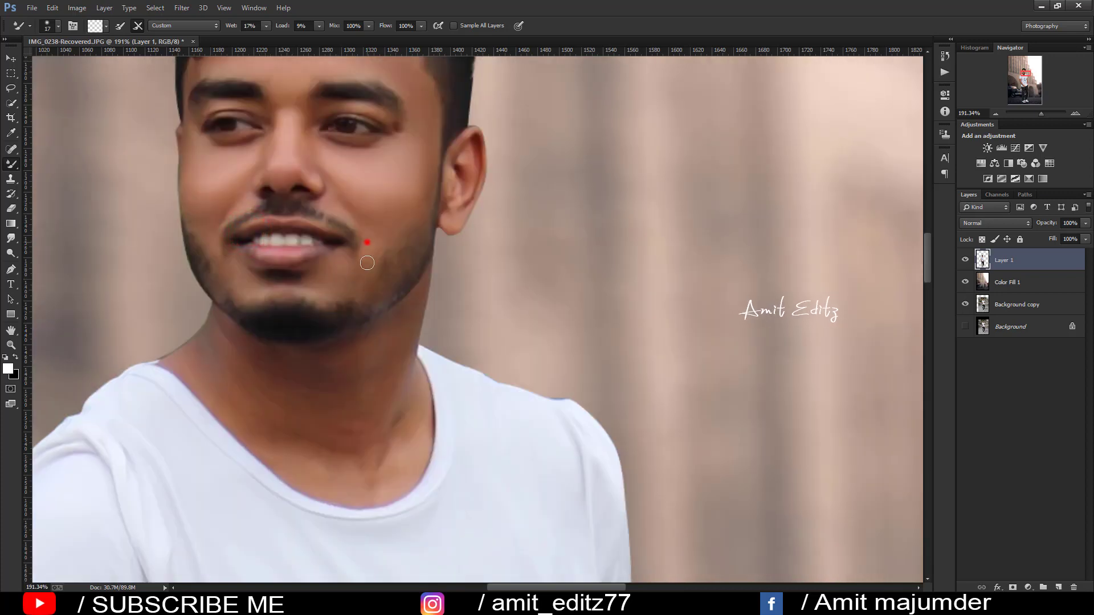
scroll(318, 340, "down", 3)
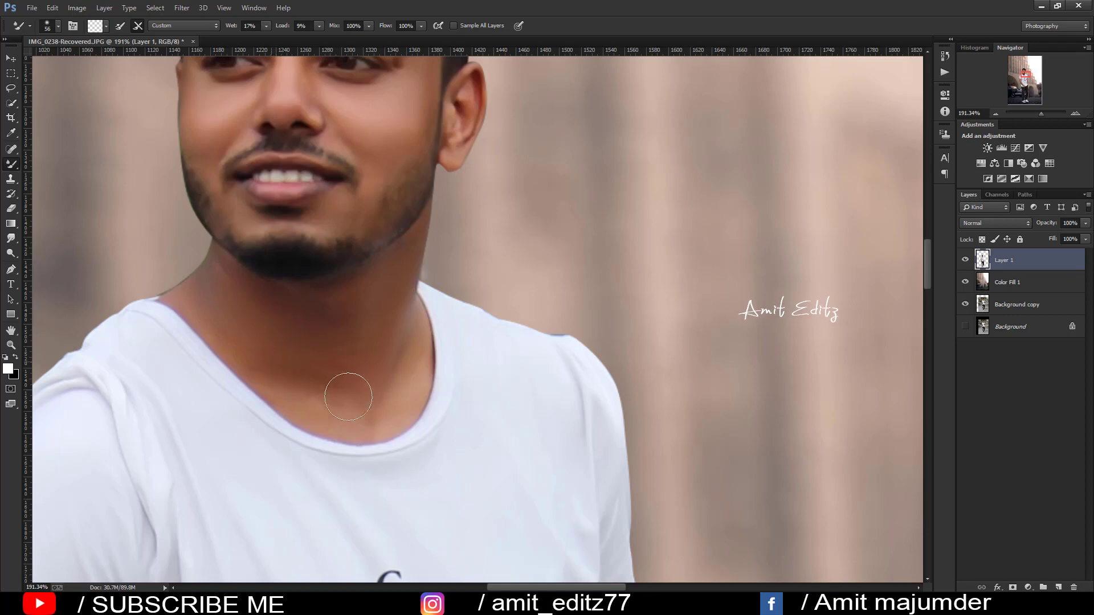
scroll(386, 387, "down", 5)
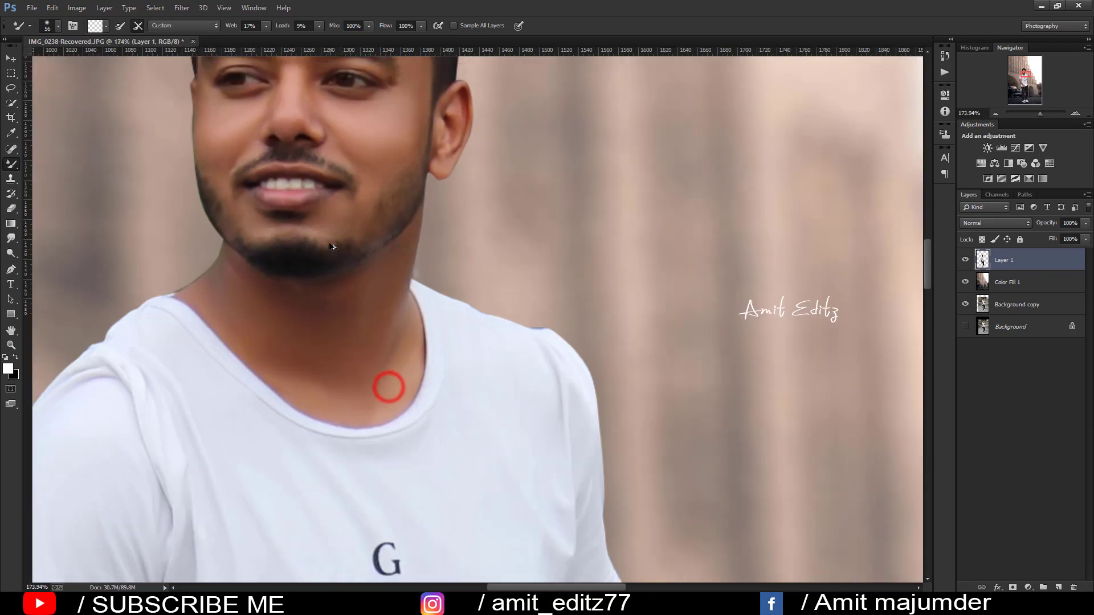
scroll(386, 388, "down", 3)
scroll(466, 485, "down", 1)
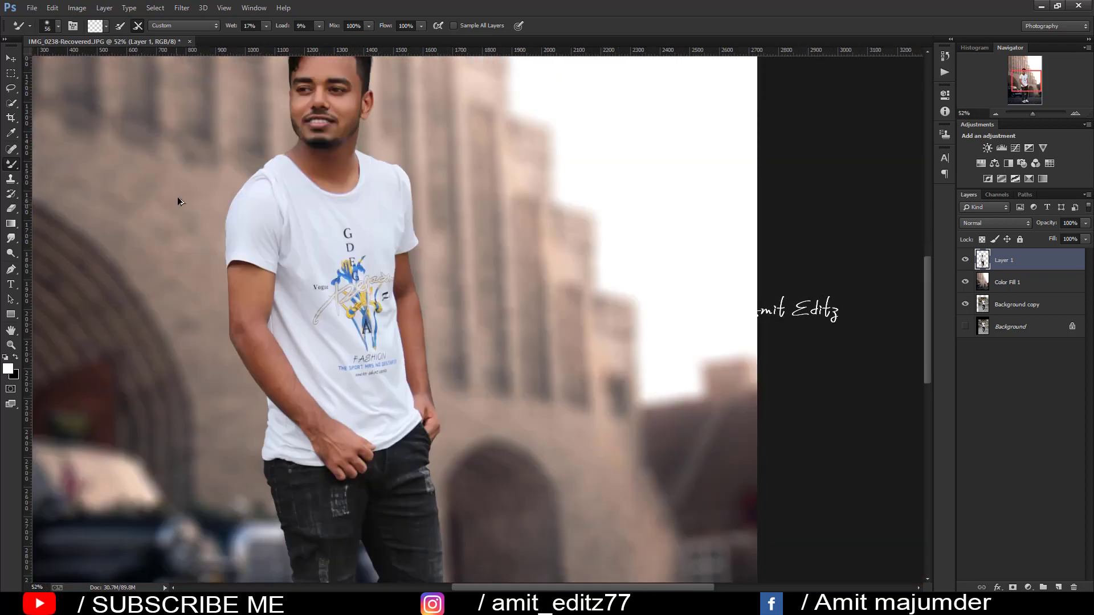
Blend the forearm and back-of-hand skin with the Mixer Brush, then zoom out to the full photo.
scroll(177, 197, "up", 3)
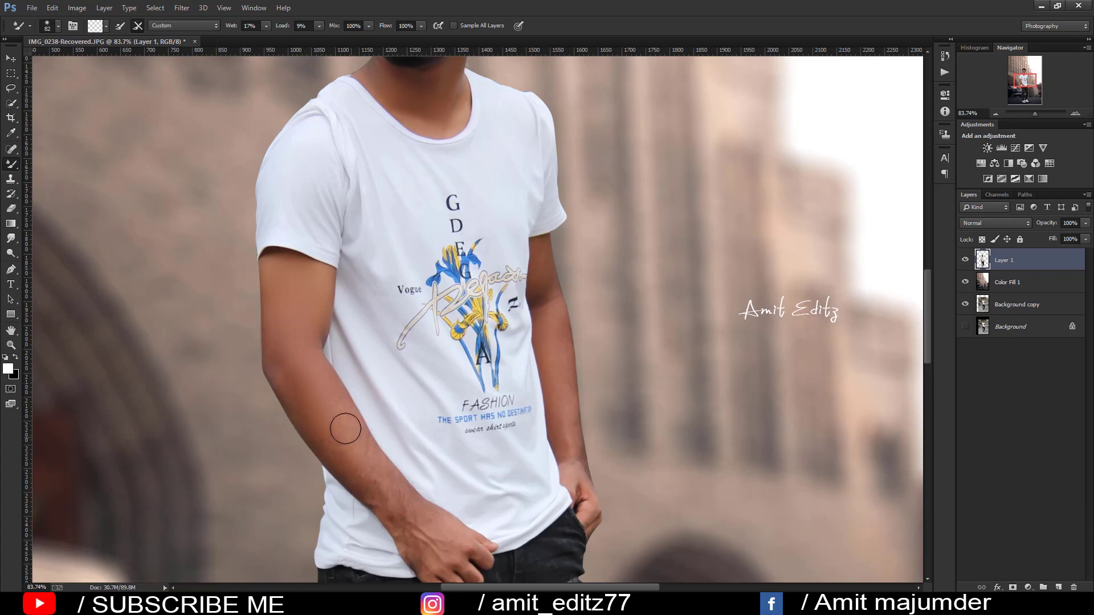
left_click_drag(345, 428, 343, 373)
left_click_drag(321, 321, 346, 367)
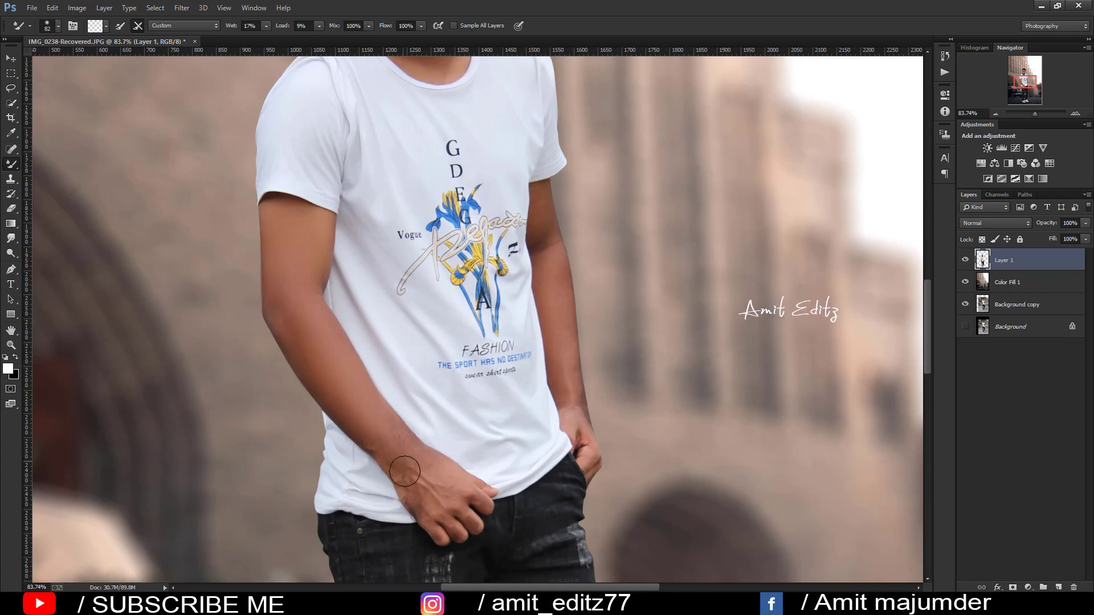
left_click_drag(432, 460, 422, 444)
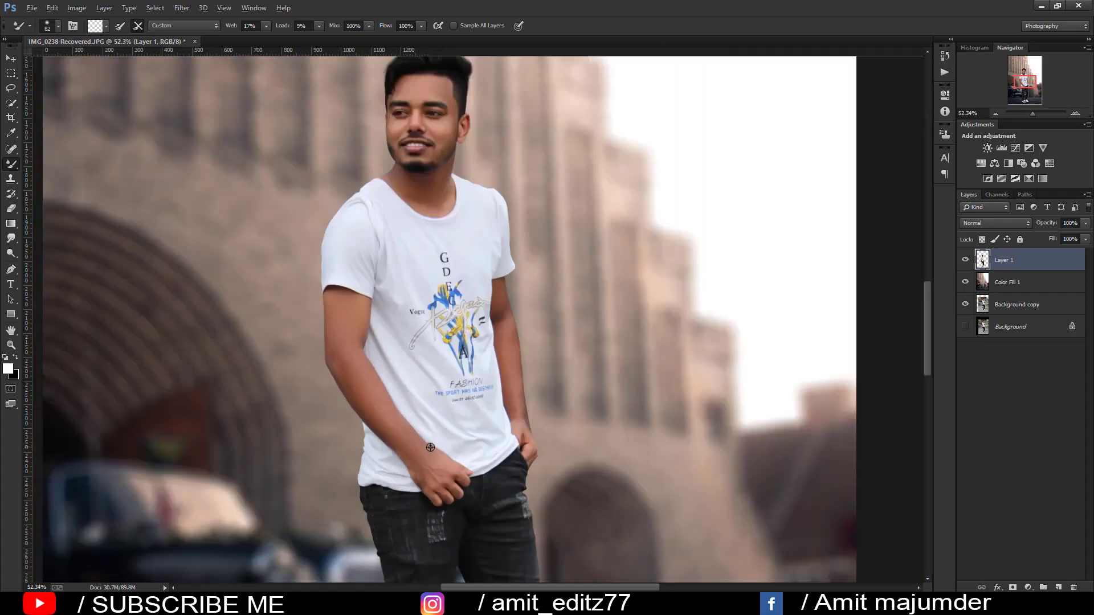
scroll(432, 472, "up", 2)
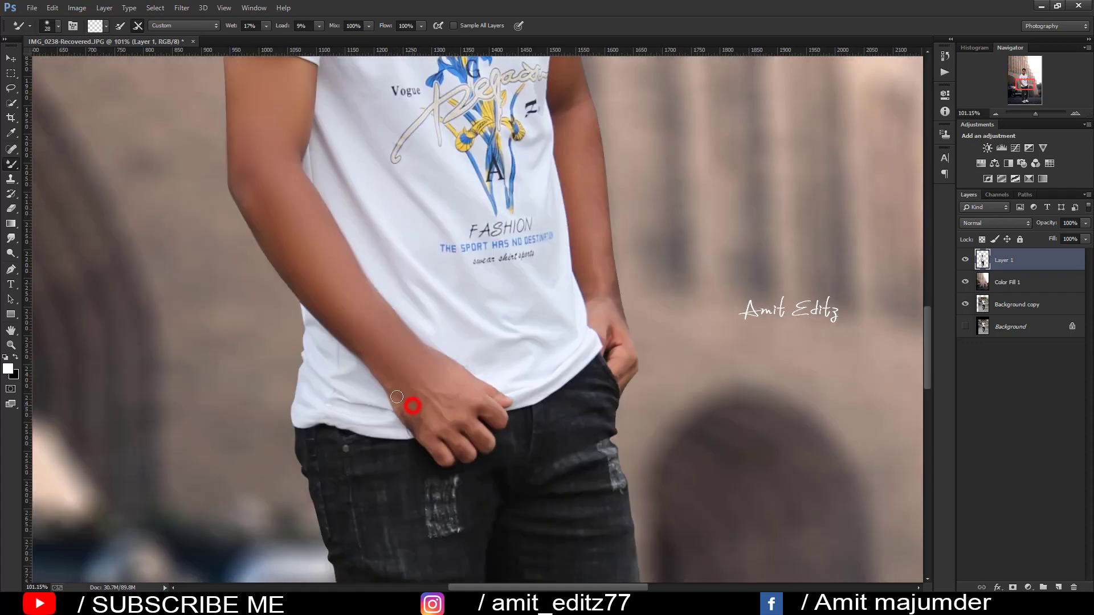
left_click_drag(456, 443, 467, 395)
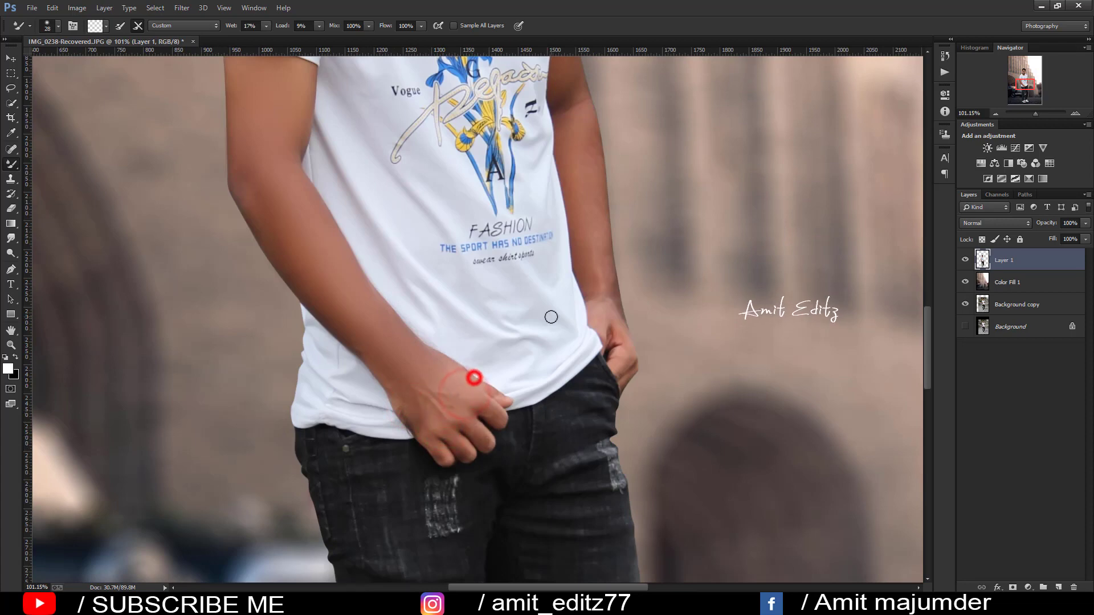
scroll(549, 316, "up", 3)
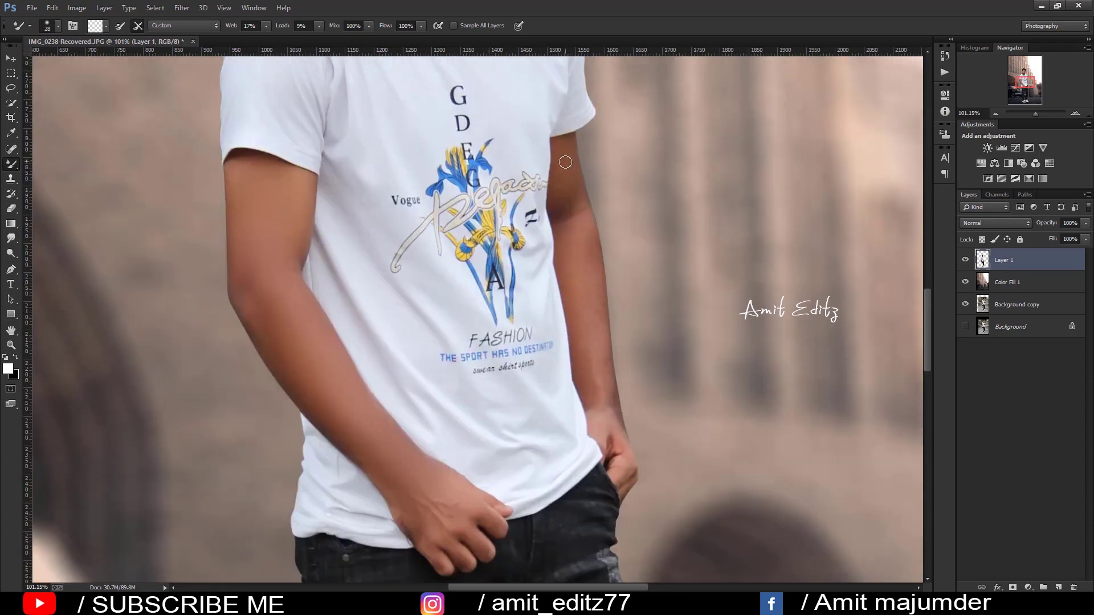
left_click_drag(565, 162, 562, 169)
left_click_drag(570, 257, 576, 250)
key("ctrl+0")
key("ctrl+minus")
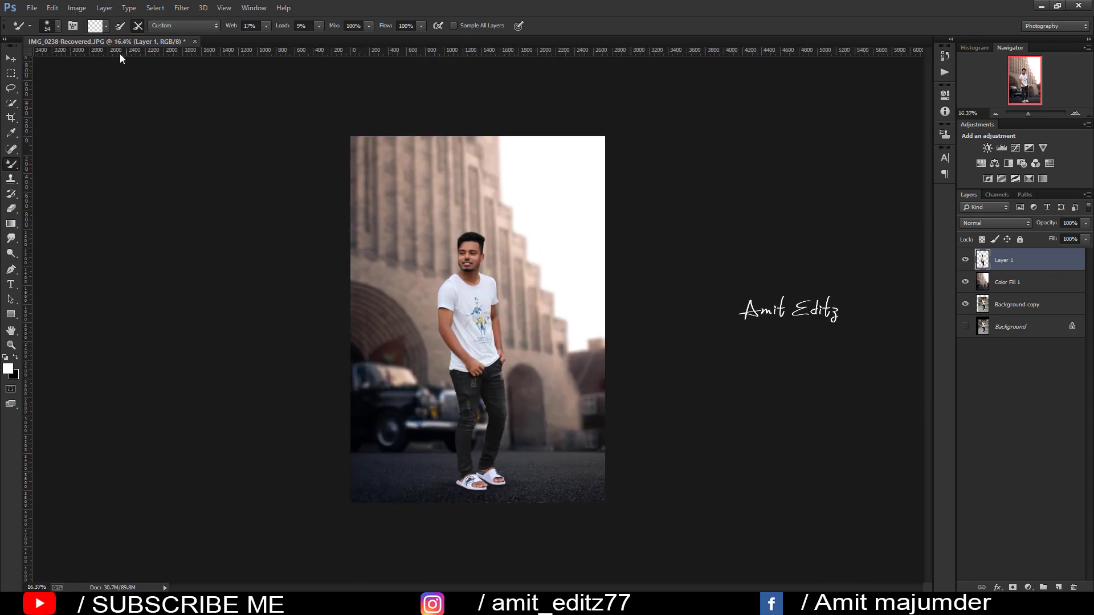
In the Camera Raw Filter, raise Contrast to +13 and adjust the tonal sliders.
left_click(182, 7)
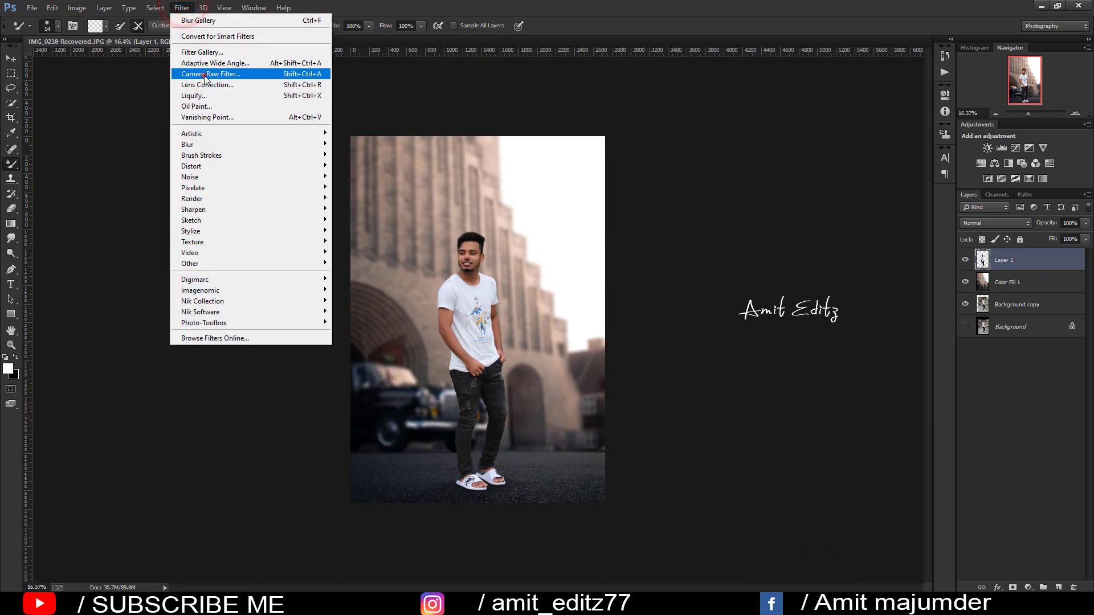
left_click(204, 76)
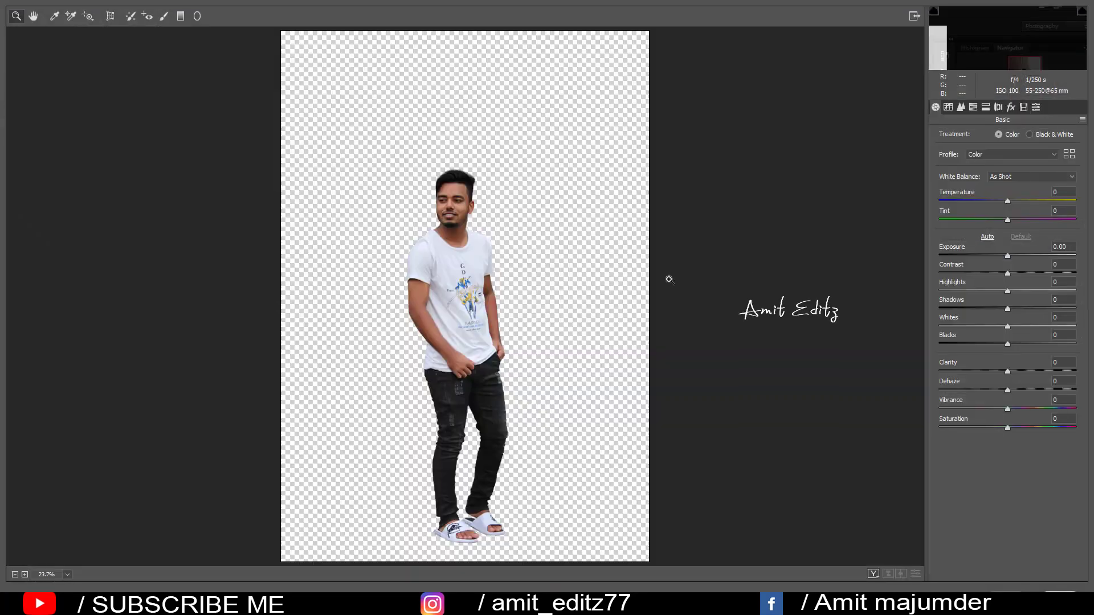
left_click_drag(1007, 274, 1024, 291)
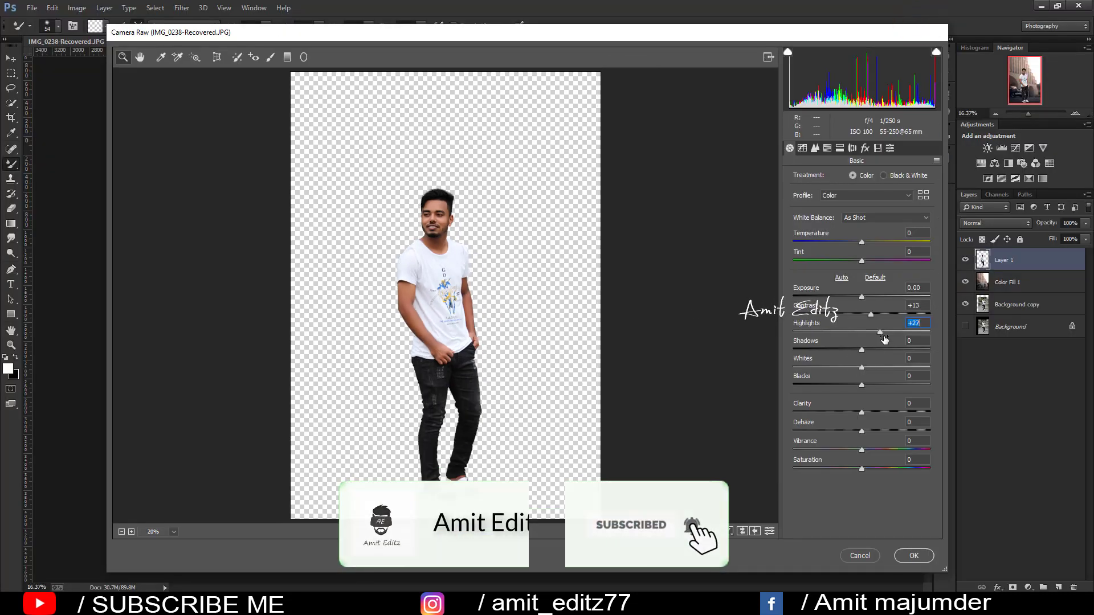
mouse_move(881, 332)
left_mouse_down()
mouse_move(833, 333)
mouse_move(877, 350)
mouse_move(896, 385)
mouse_move(858, 369)
left_mouse_up()
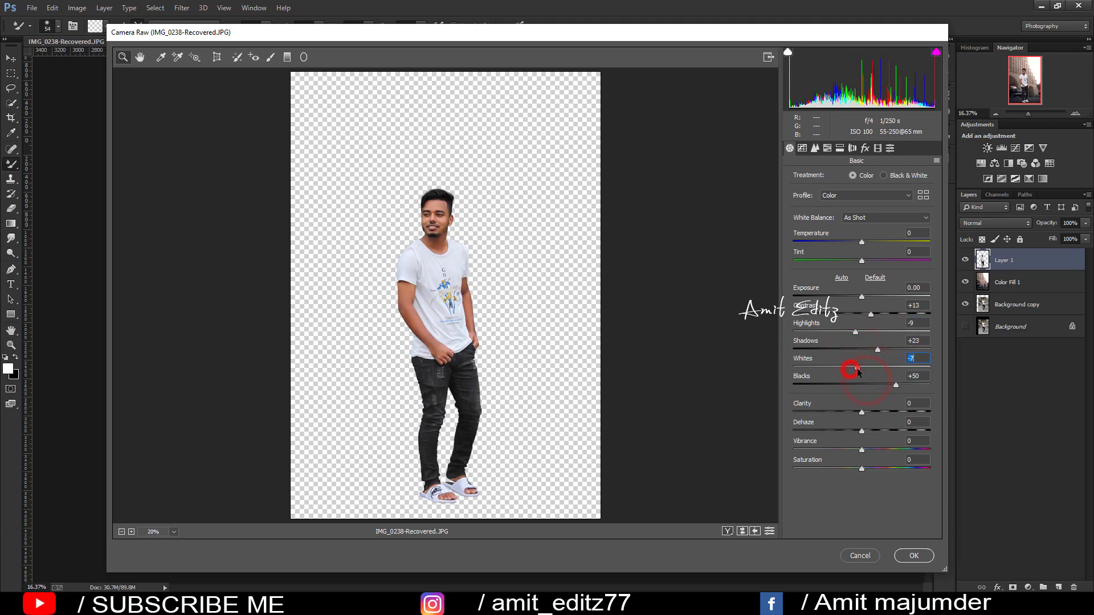
In HSL, brighten the Oranges luminance and reduce Oranges saturation.
left_click(827, 149)
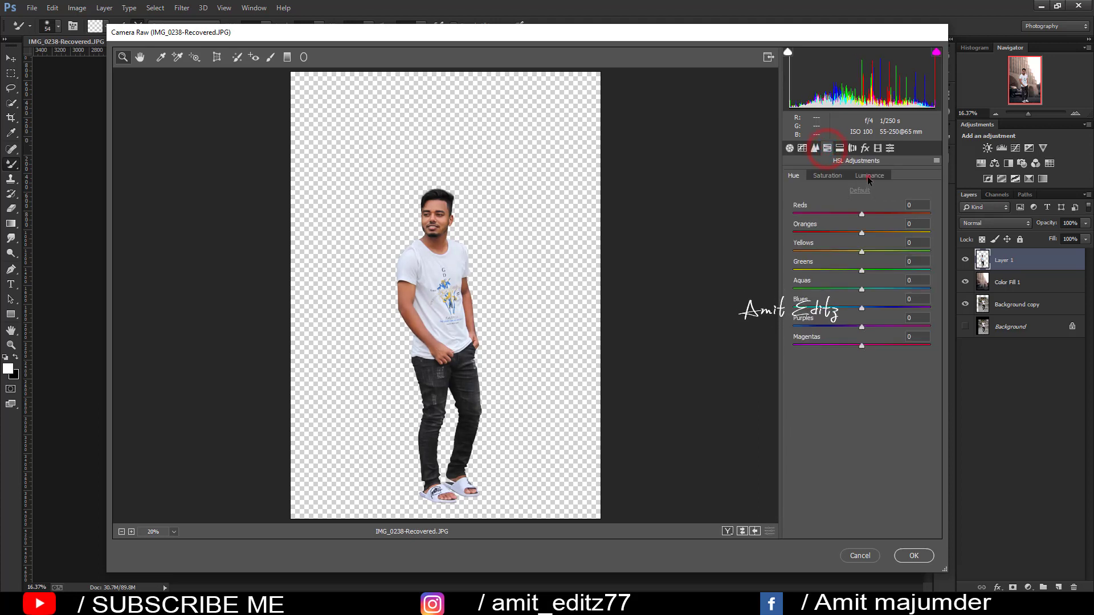
left_click(869, 175)
mouse_move(854, 239)
left_mouse_down()
mouse_move(901, 242)
mouse_move(893, 232)
left_mouse_up()
mouse_move(880, 252)
left_mouse_down()
mouse_move(863, 255)
mouse_move(911, 235)
mouse_move(822, 230)
mouse_move(832, 233)
left_mouse_up()
left_click(826, 175)
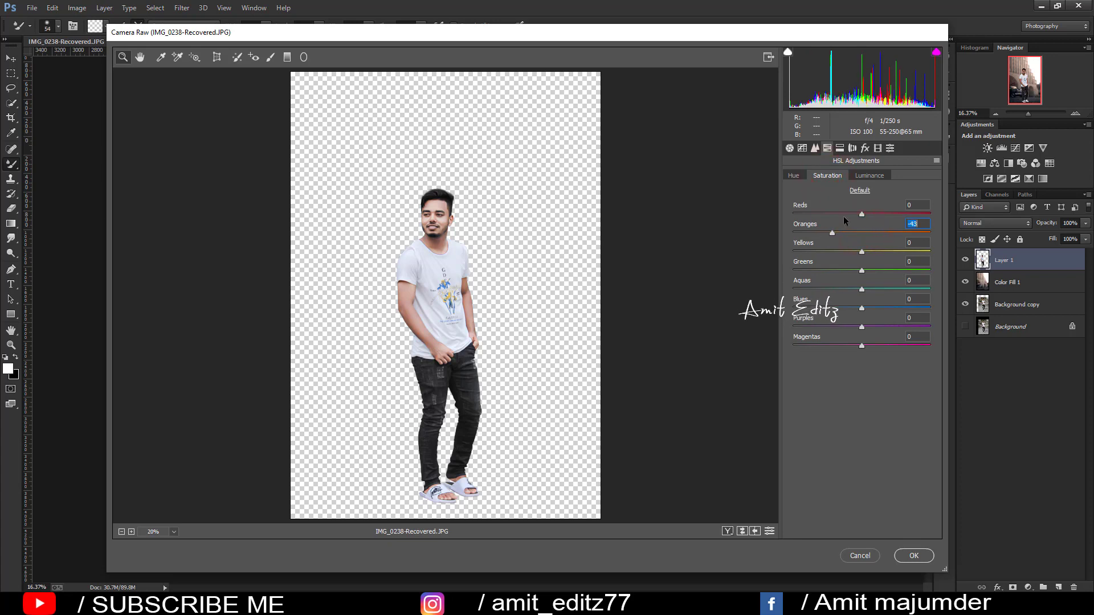
left_click(873, 177)
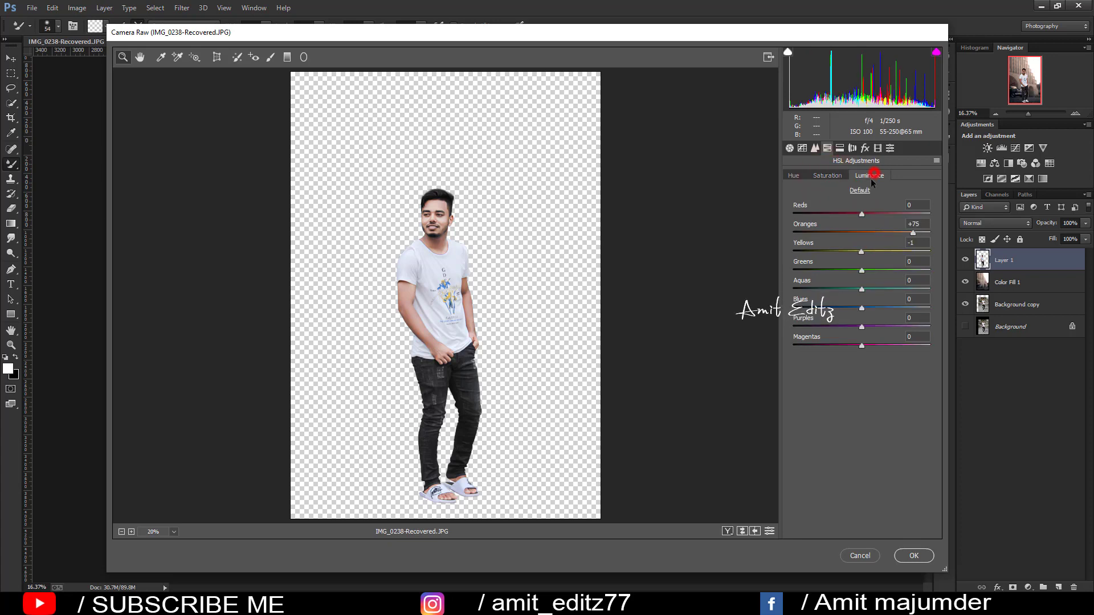
left_click(829, 176)
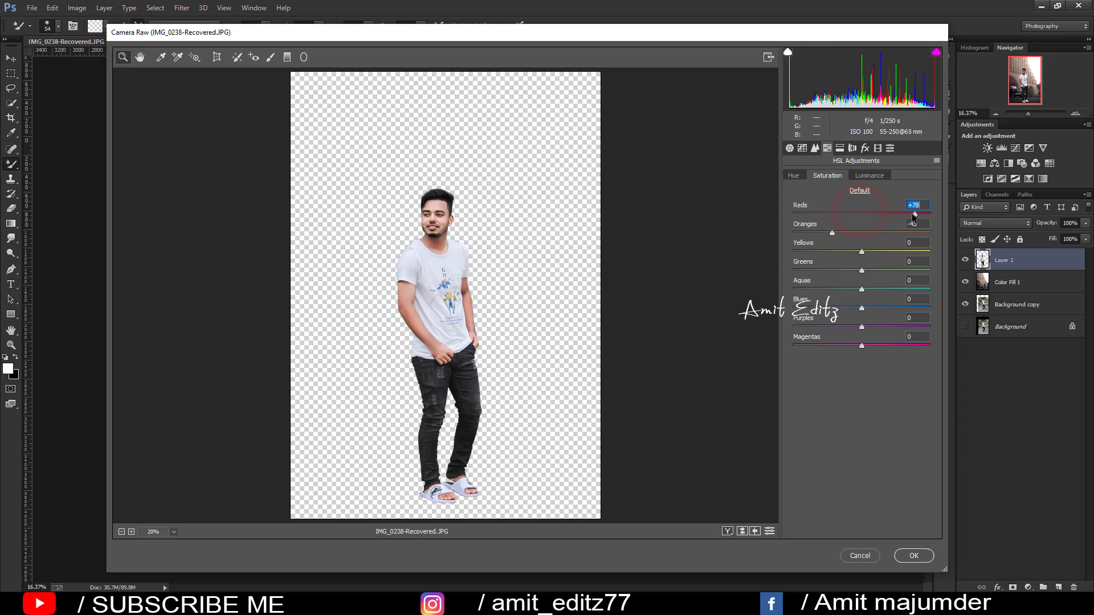
Push Reds saturation to +100 and apply the Camera Raw grade.
mouse_move(913, 214)
left_mouse_down()
mouse_move(929, 220)
mouse_move(918, 225)
left_mouse_up()
left_click(914, 556)
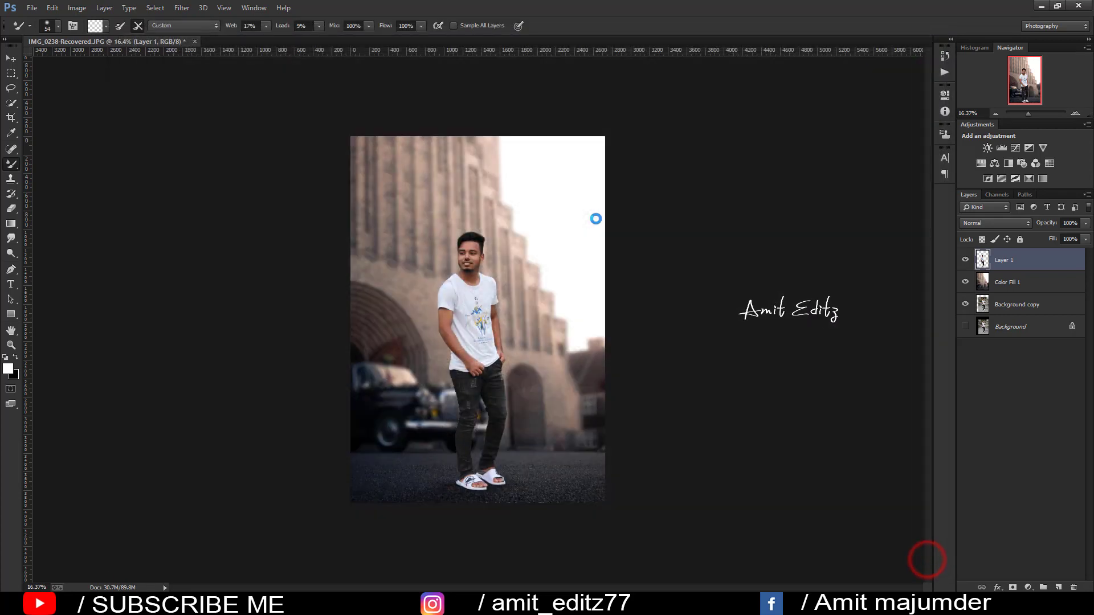
scroll(435, 195, "up", 3)
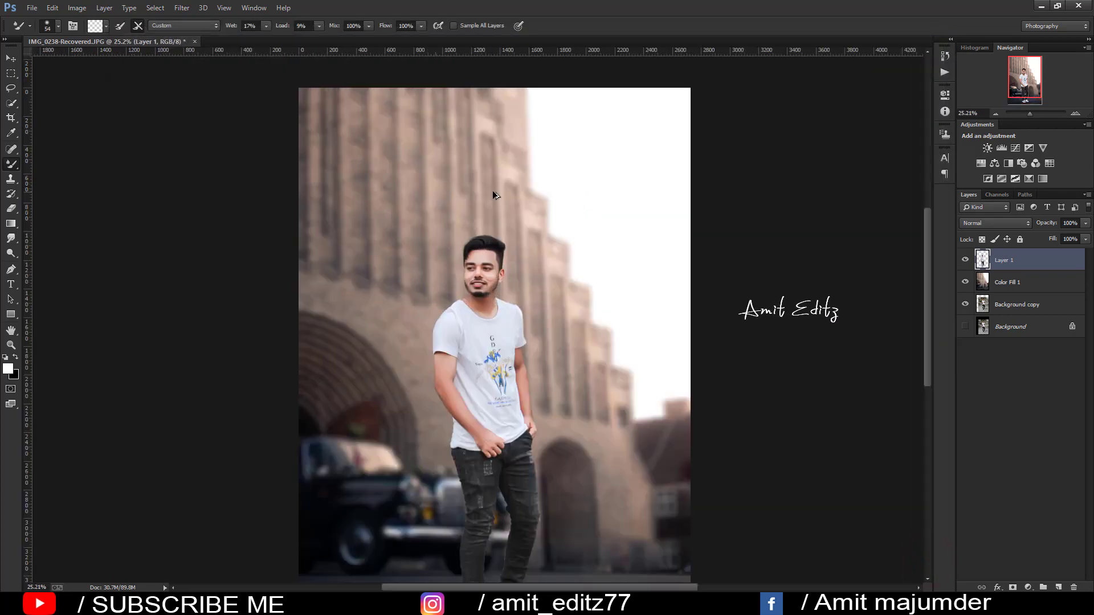
scroll(539, 201, "up", 3)
scroll(539, 202, "up", 2)
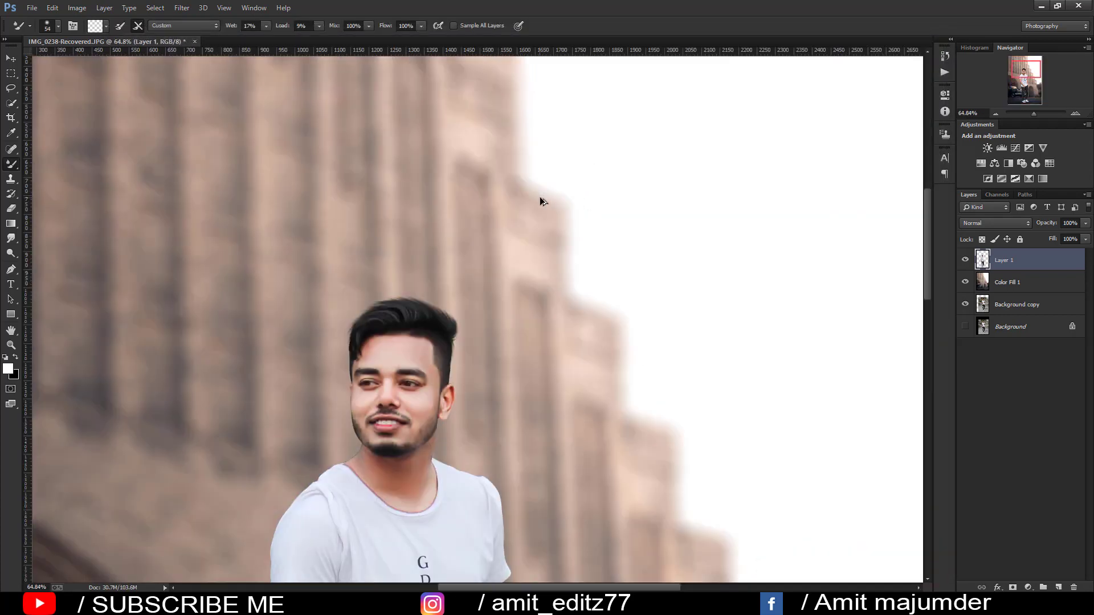
scroll(539, 196, "down", 3)
scroll(541, 198, "down", 2)
scroll(541, 197, "down", 5)
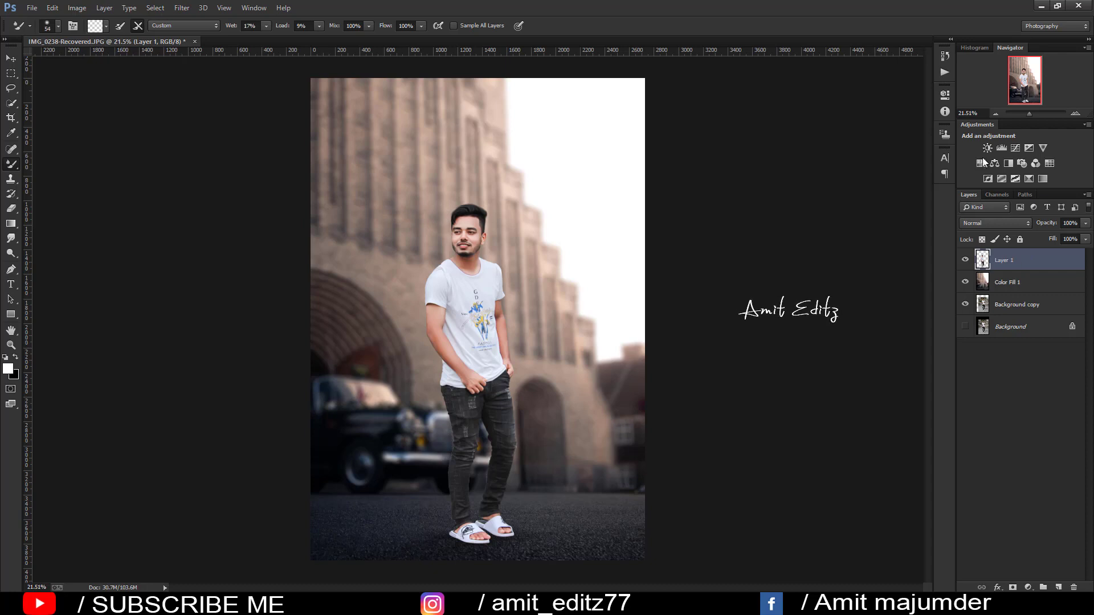
Add a Levels layer with Output white at 84 and invert its mask to black.
left_click(1001, 149)
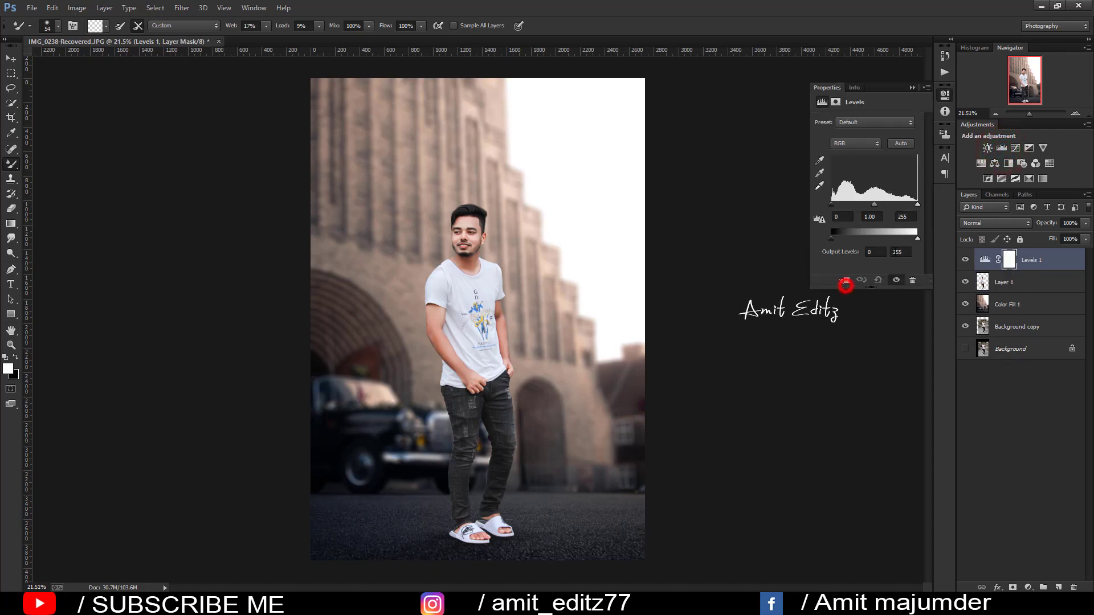
left_click_drag(917, 238, 860, 239)
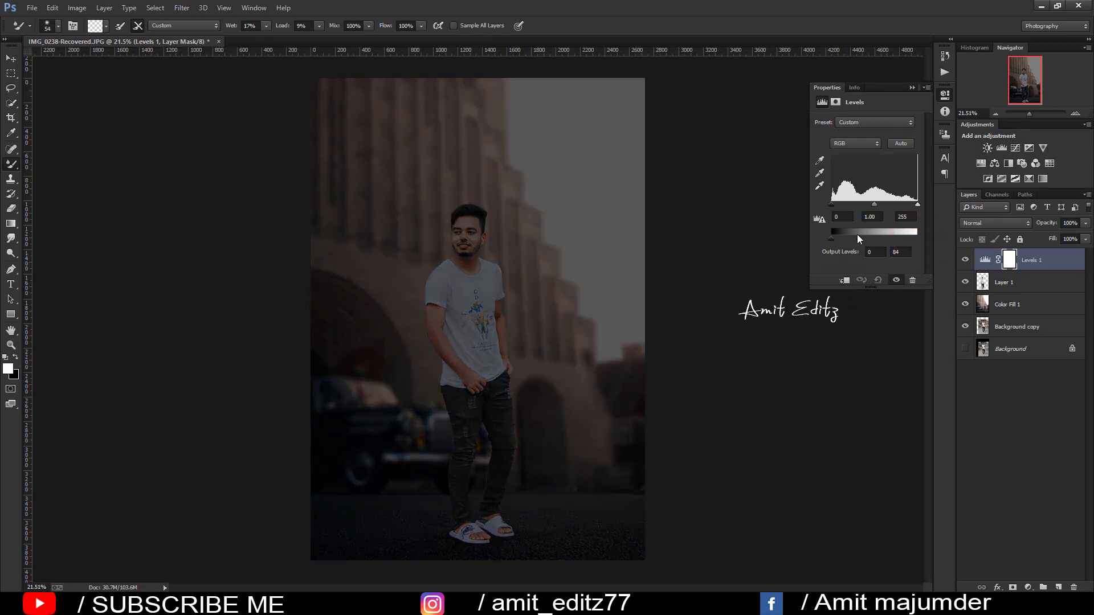
left_click(912, 88)
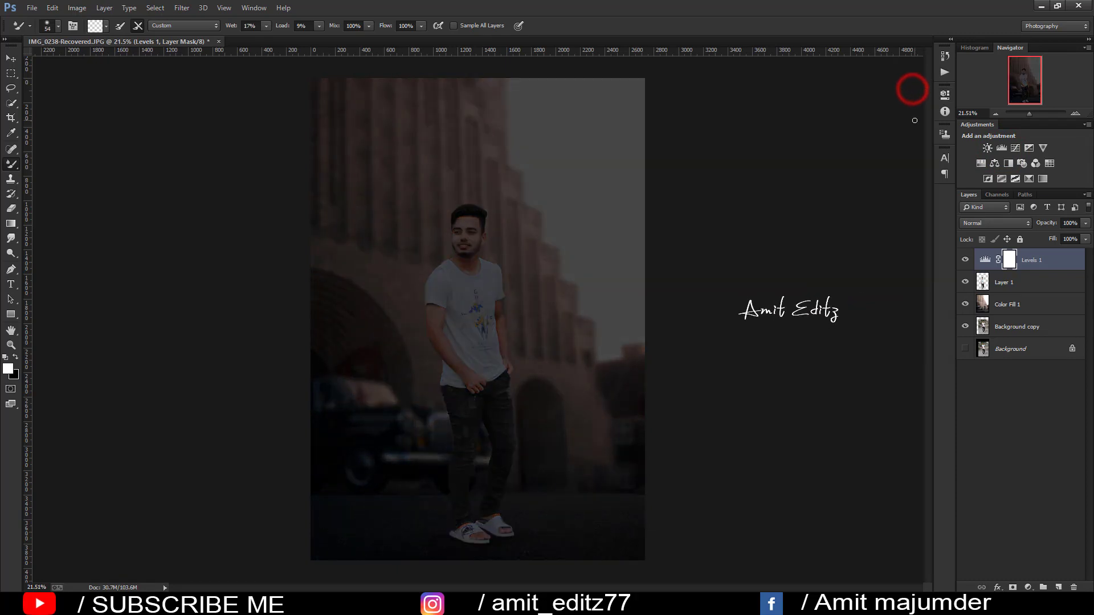
key("ctrl+i")
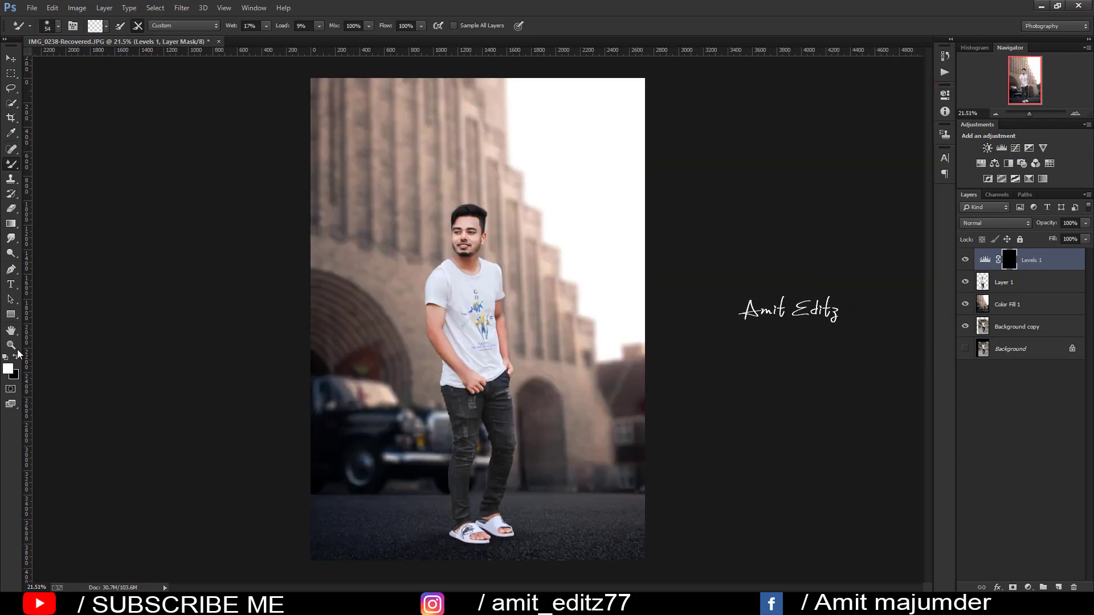
Paint the Levels 1 mask under the feet with a roughly 1087 px Brush.
right_click(5, 164)
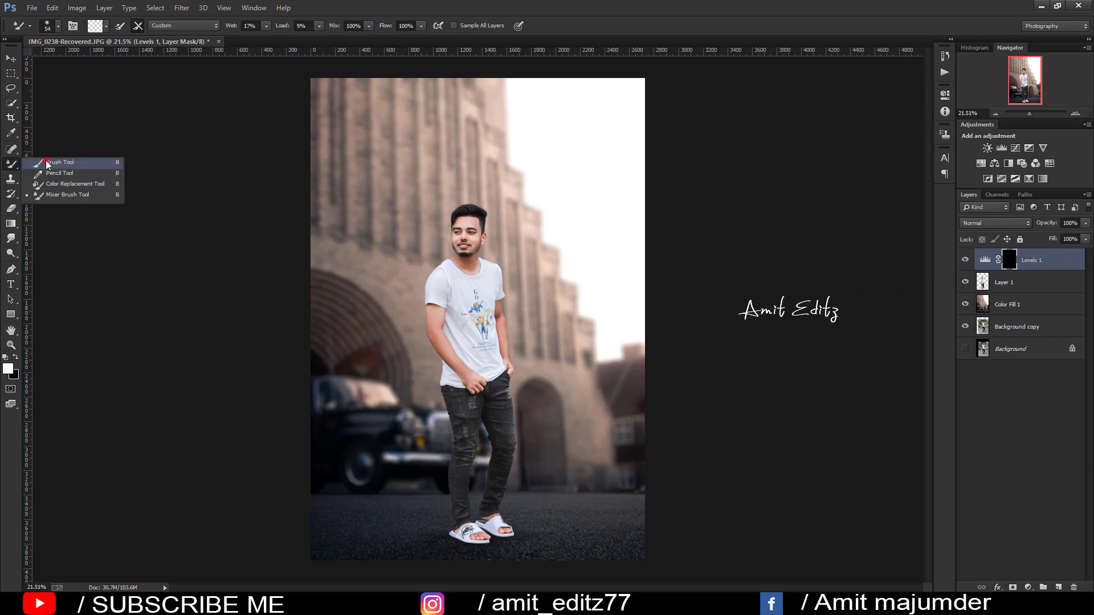
left_click(44, 161)
scroll(513, 342, "up", 3)
scroll(457, 399, "down", 3)
left_click_drag(458, 452, 469, 497)
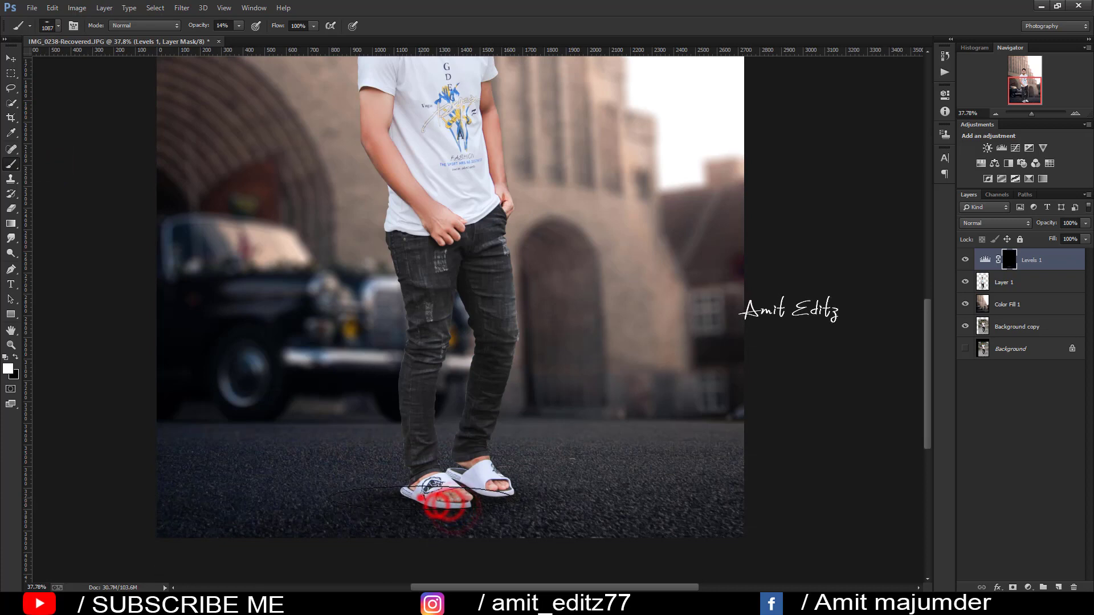
left_click_drag(454, 508, 561, 501)
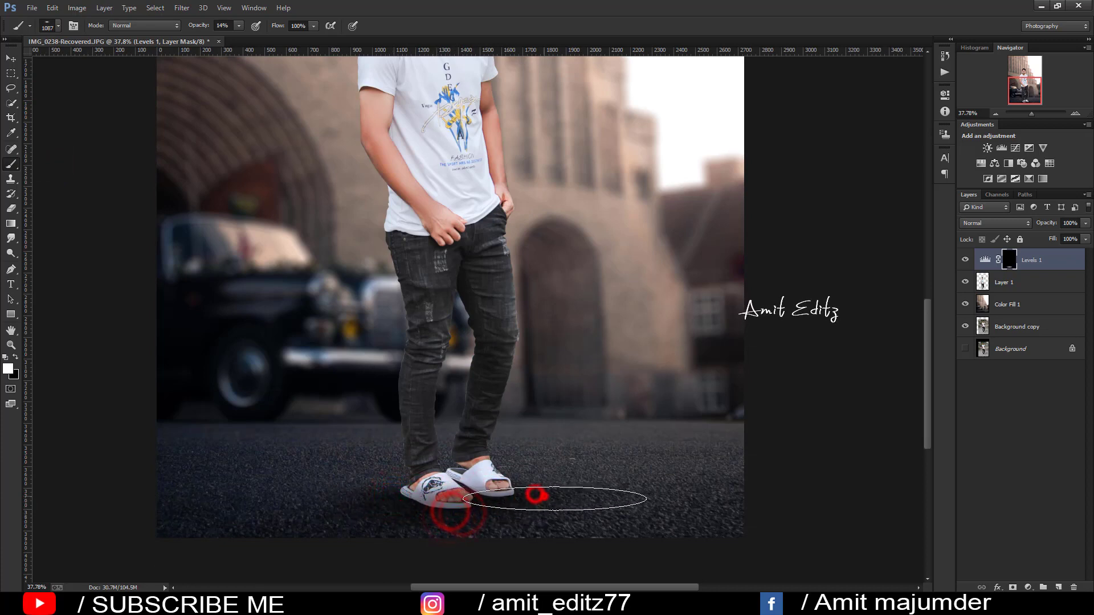
Dab soft 14%-opacity darkening around the sandals to blend the feet into the road.
scroll(520, 488, "down", 2)
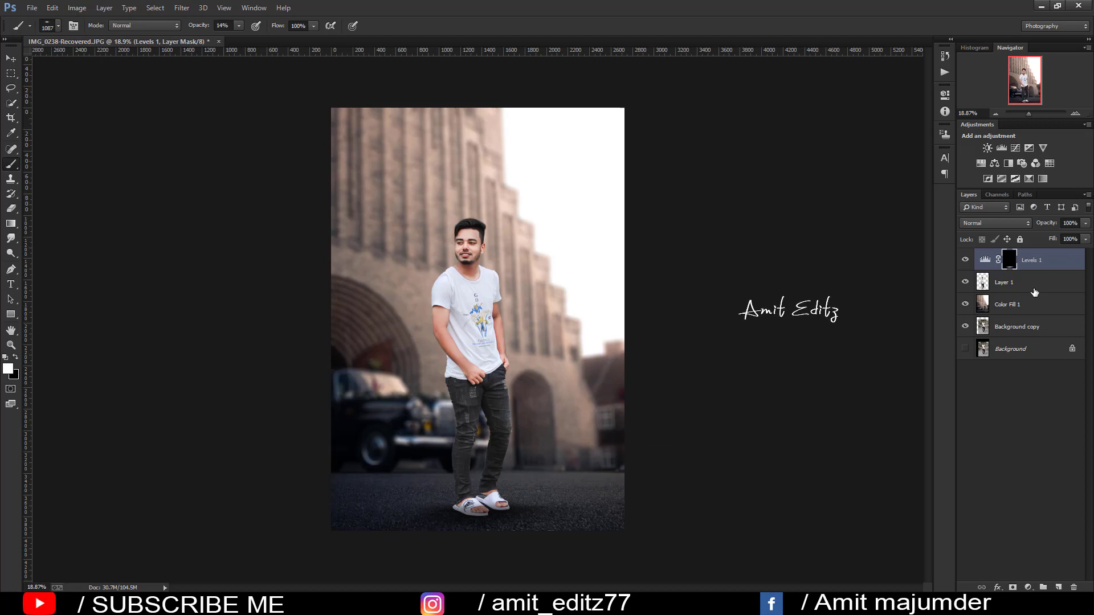
scroll(593, 422, "down", 1)
scroll(599, 415, "down", 1)
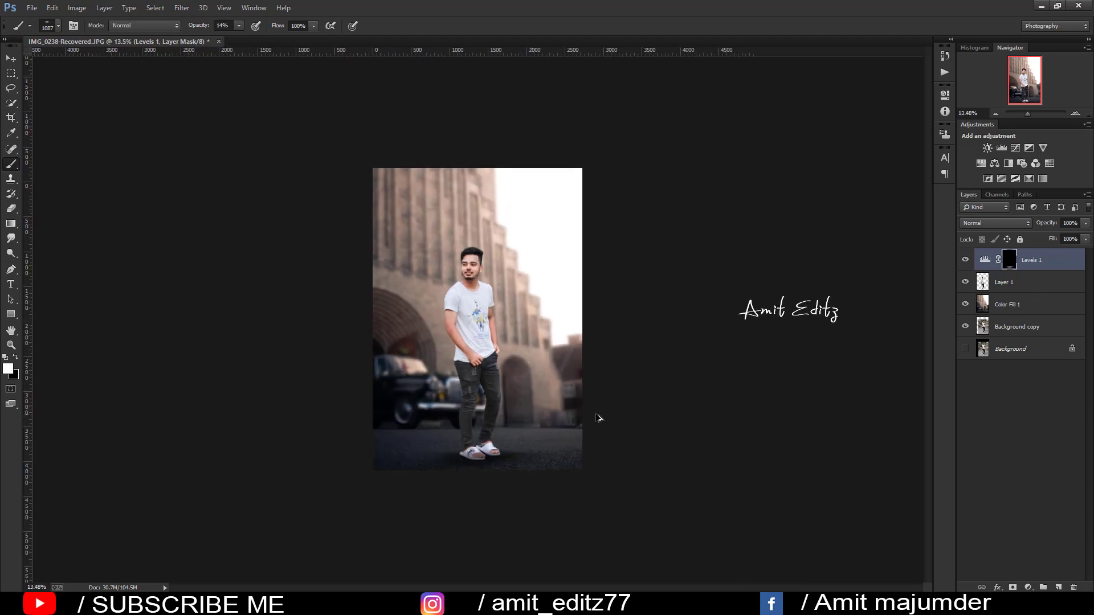
scroll(521, 450, "up", 1)
scroll(482, 481, "up", 5)
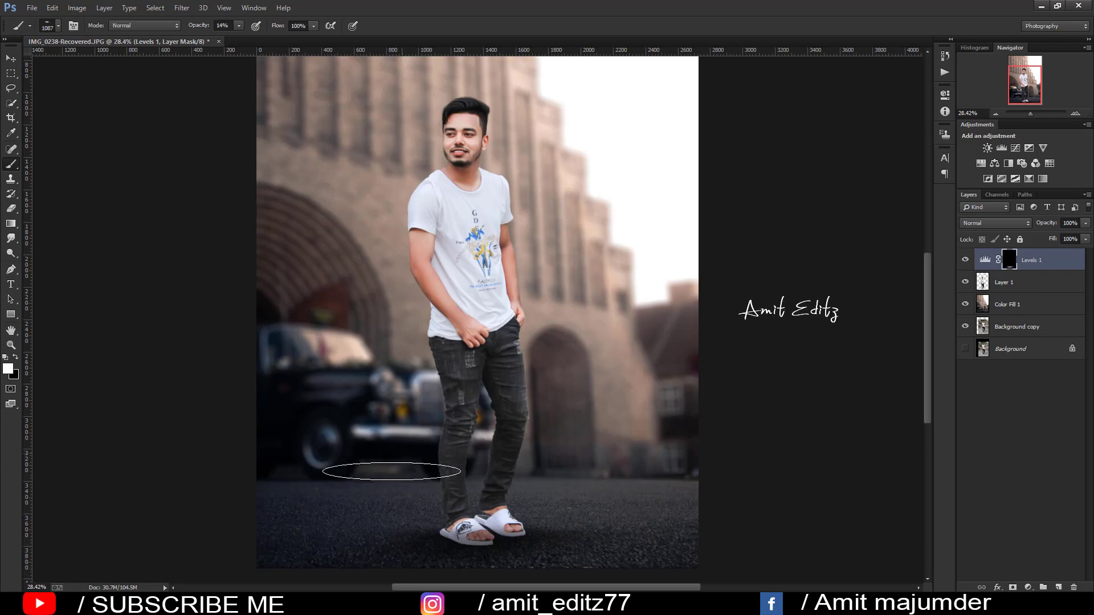
left_click(391, 503)
left_click(412, 524)
scroll(405, 524, "down", 2)
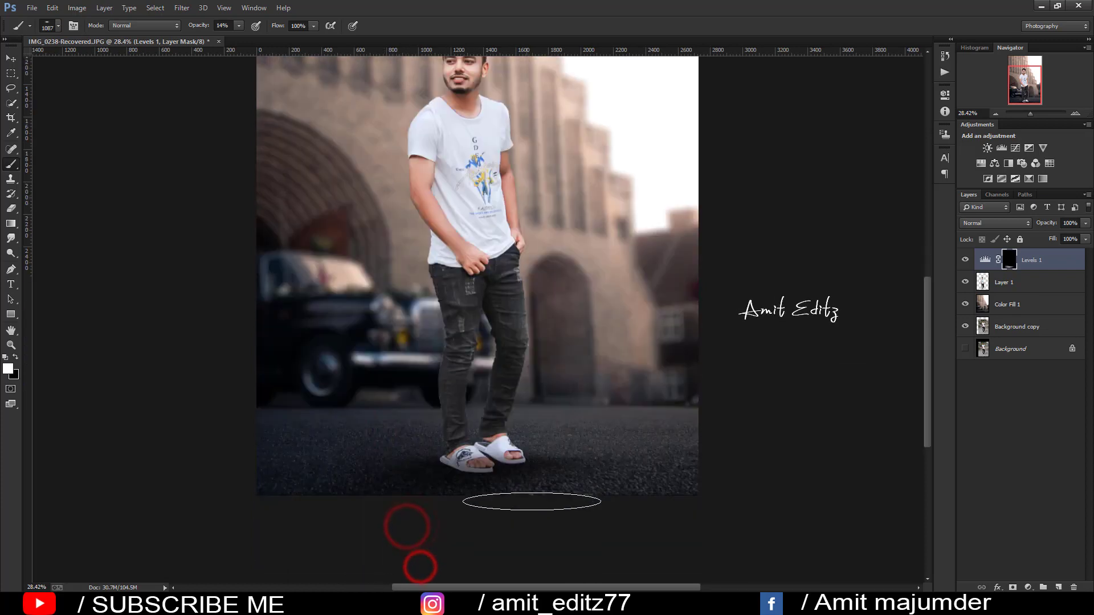
left_click(536, 443)
left_click(494, 488)
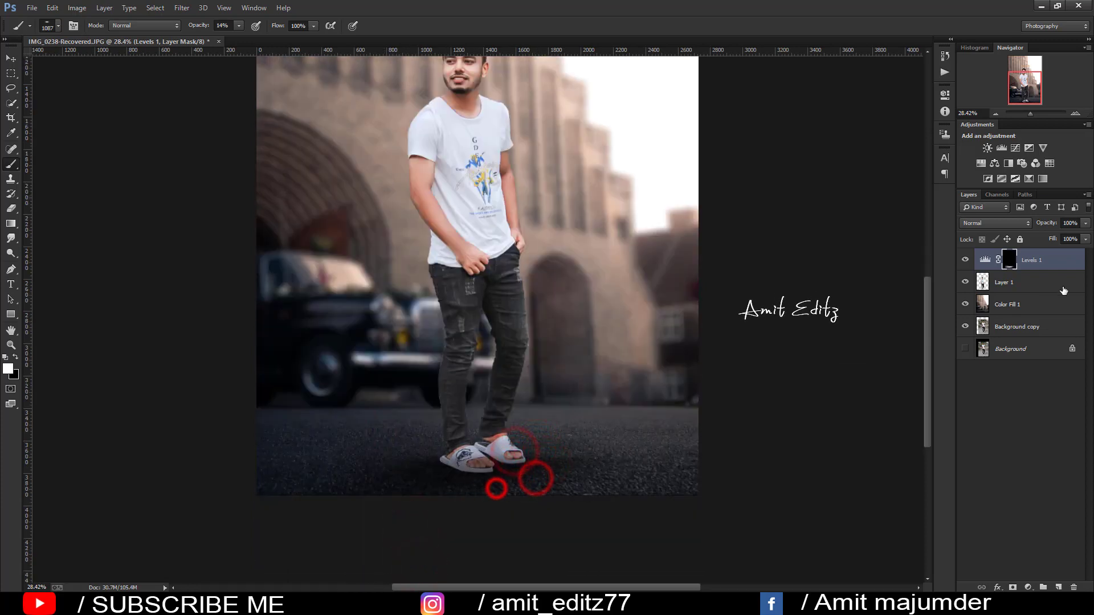
Merge the man's layer into Levels 1 and make Levels 1 the active layer.
right_click(1030, 280)
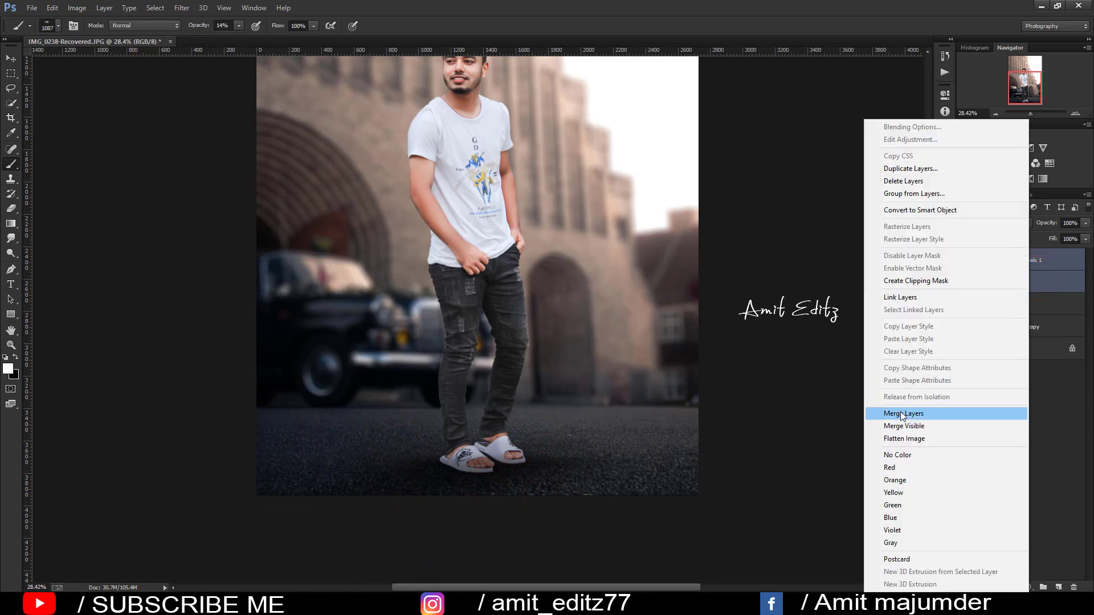
left_click(901, 413)
scroll(752, 365, "down", 2)
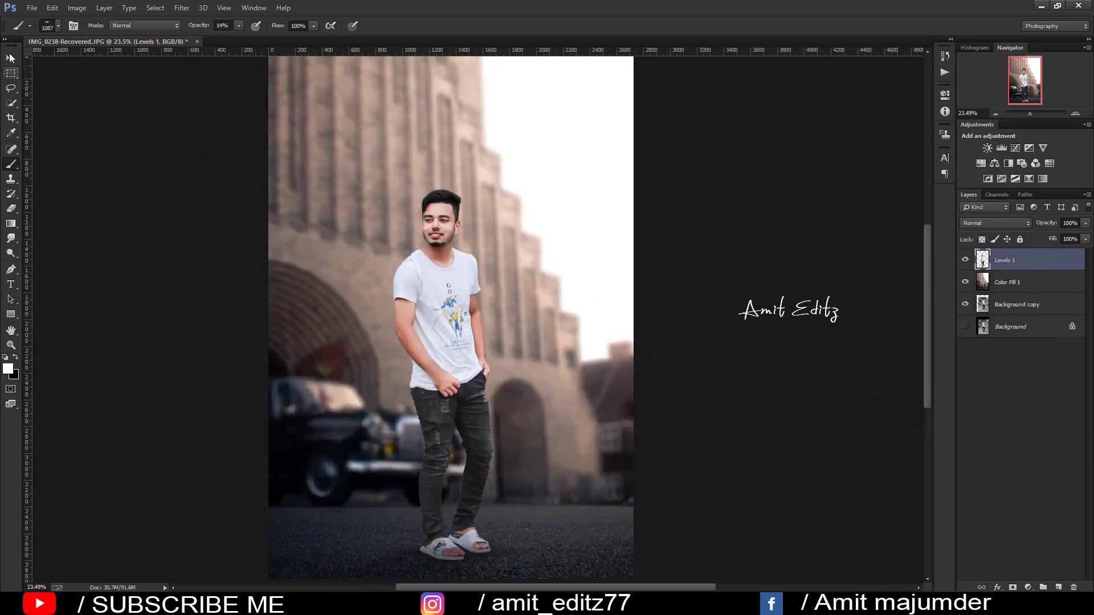
left_click(10, 58)
scroll(259, 232, "down", 1)
scroll(259, 232, "up", 1)
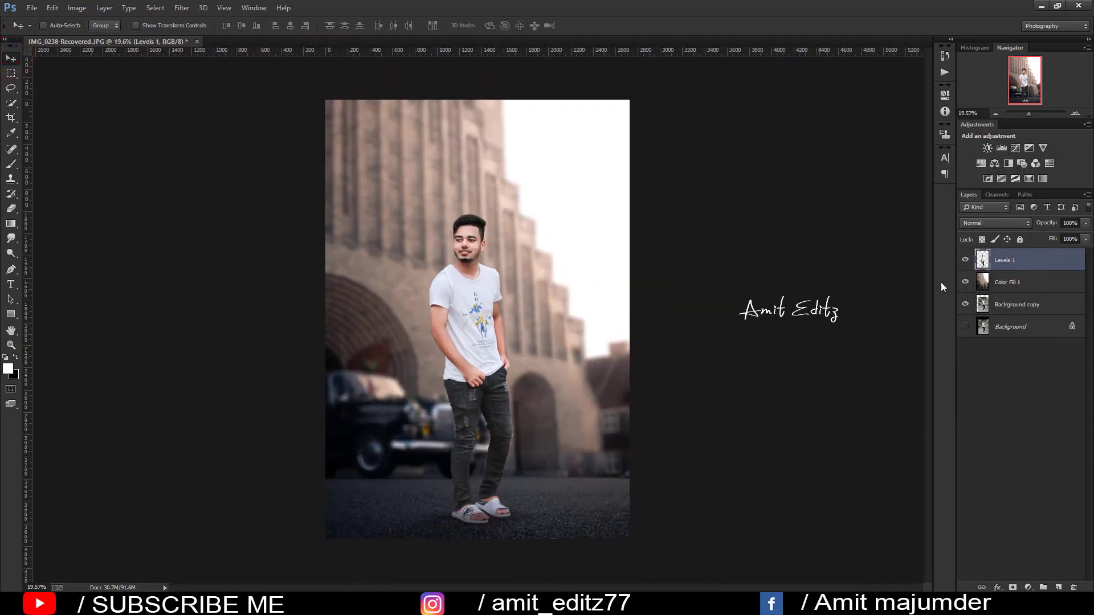
left_click(997, 587)
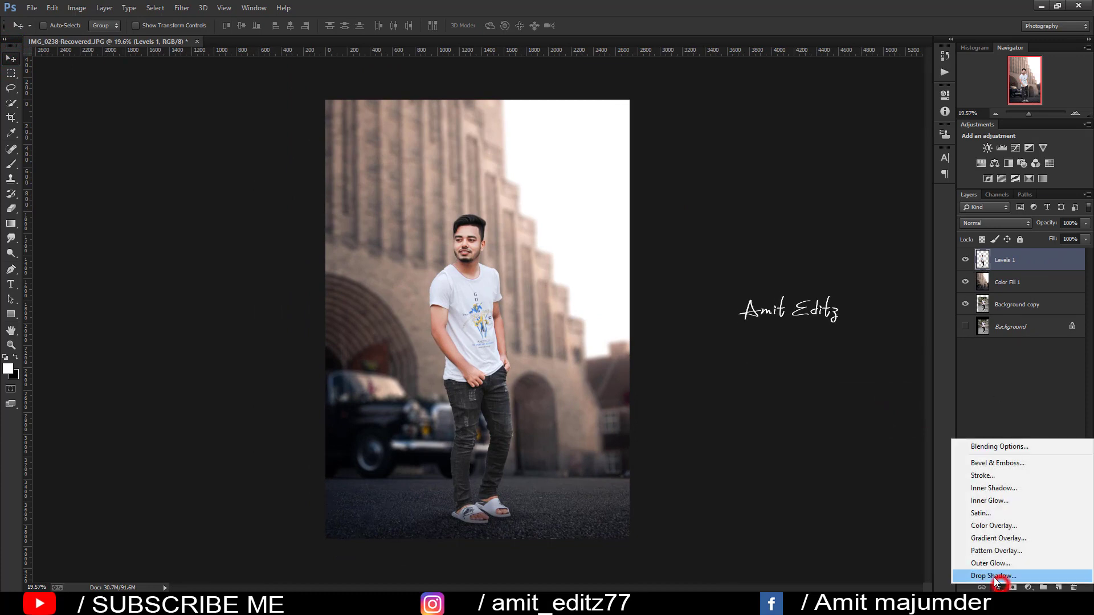
left_click(906, 428)
left_click(1045, 259)
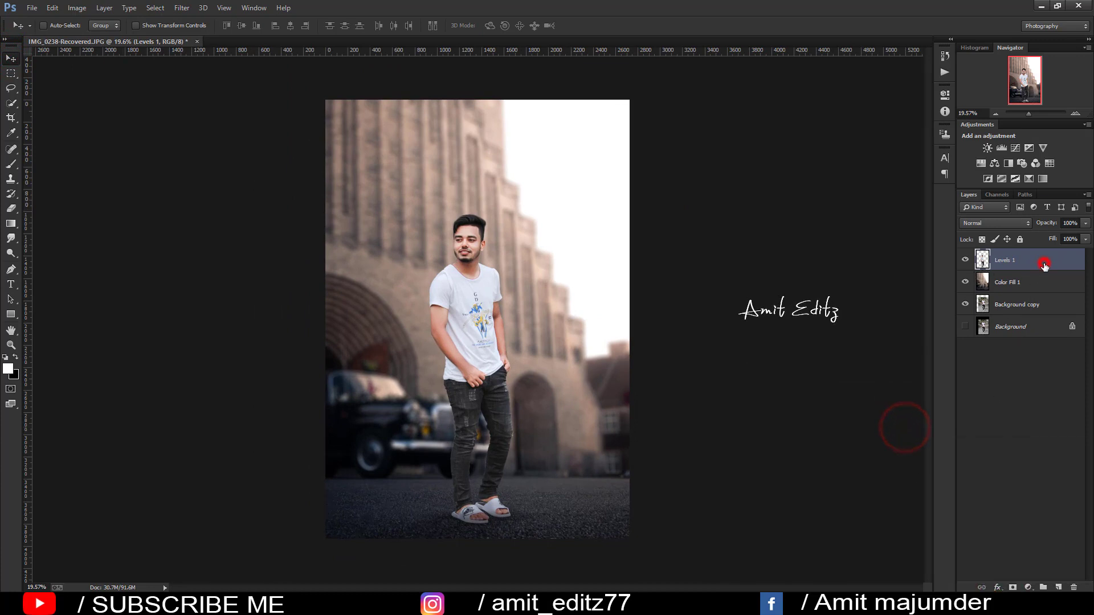
Give Levels 1 a white Inner Glow with a 24 px size.
left_click(997, 587)
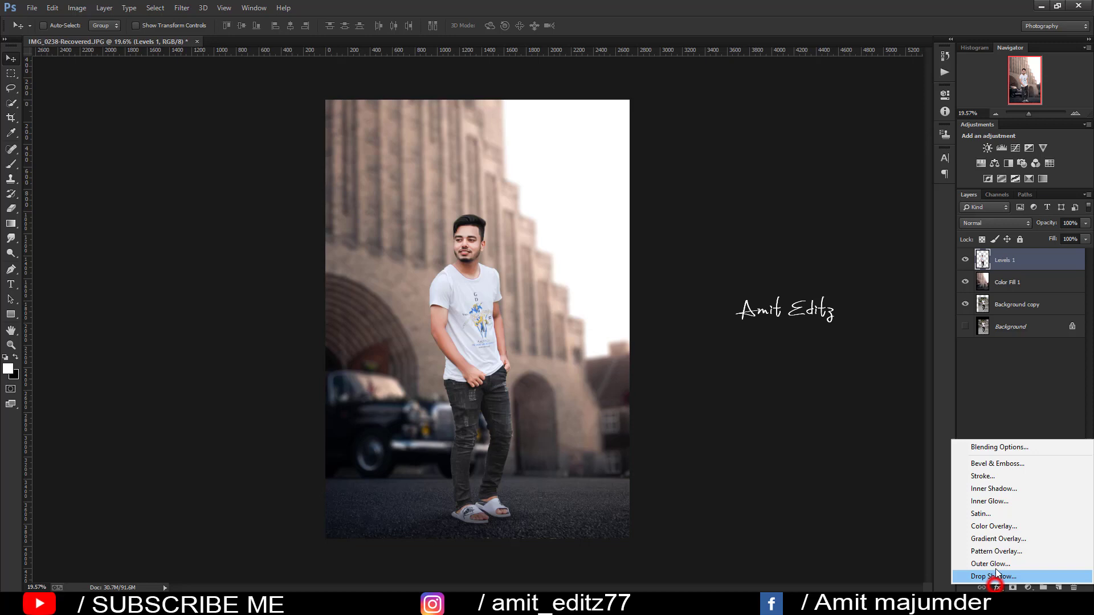
left_click(998, 502)
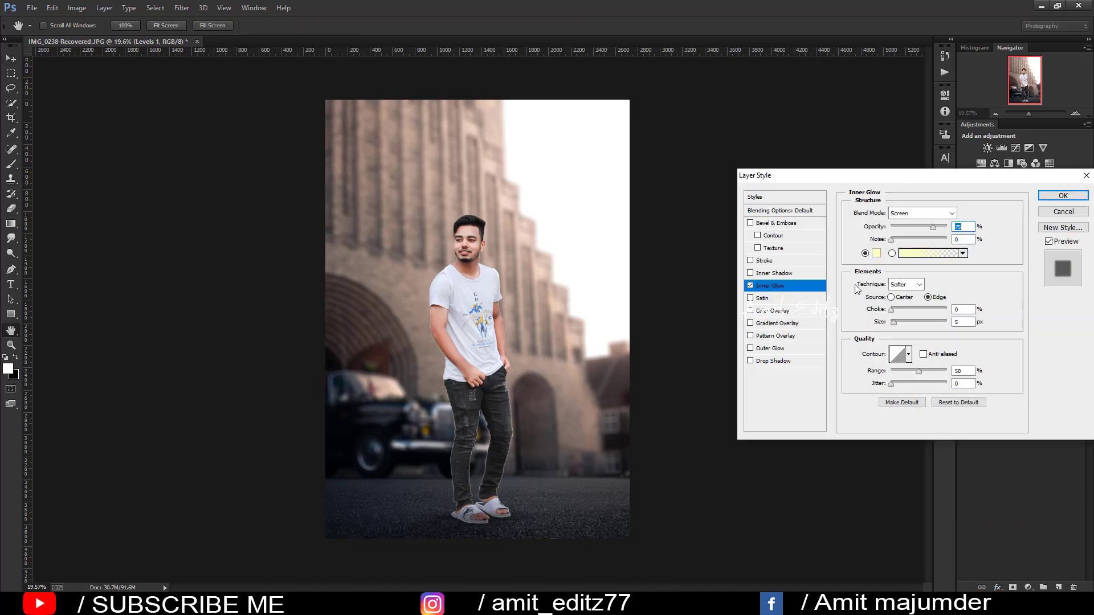
left_click(877, 254)
left_click_drag(754, 329, 710, 308)
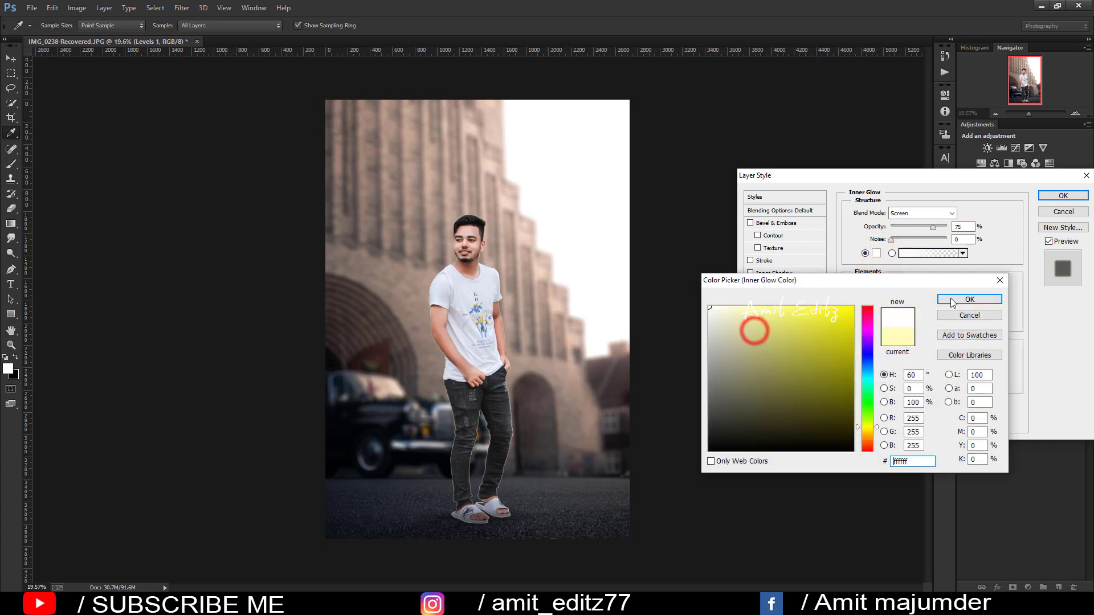
left_click(966, 299)
left_click_drag(896, 322, 902, 325)
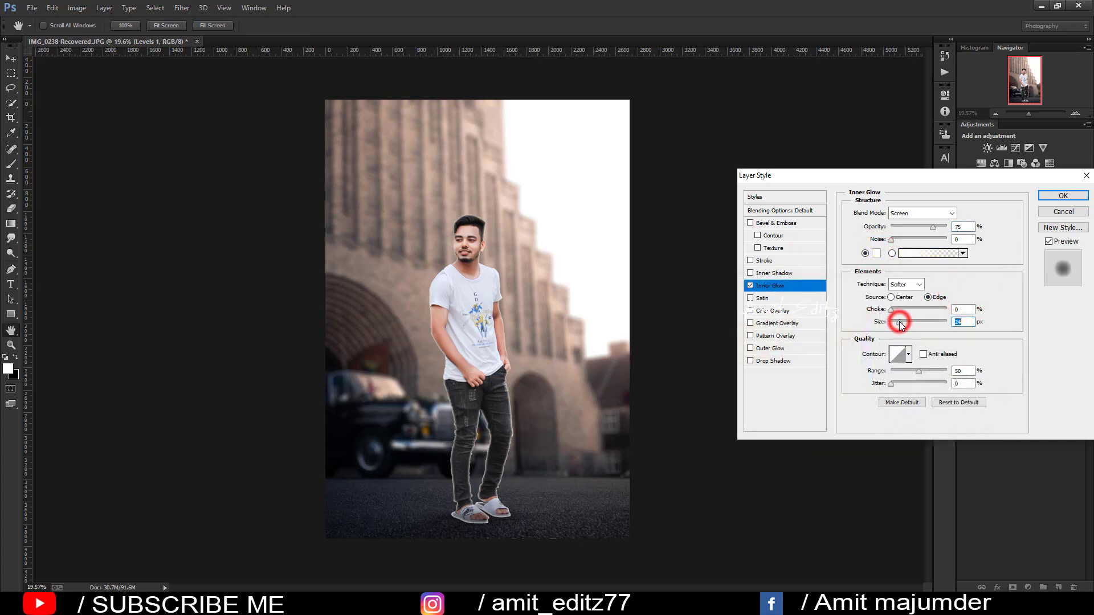
left_click(1051, 196)
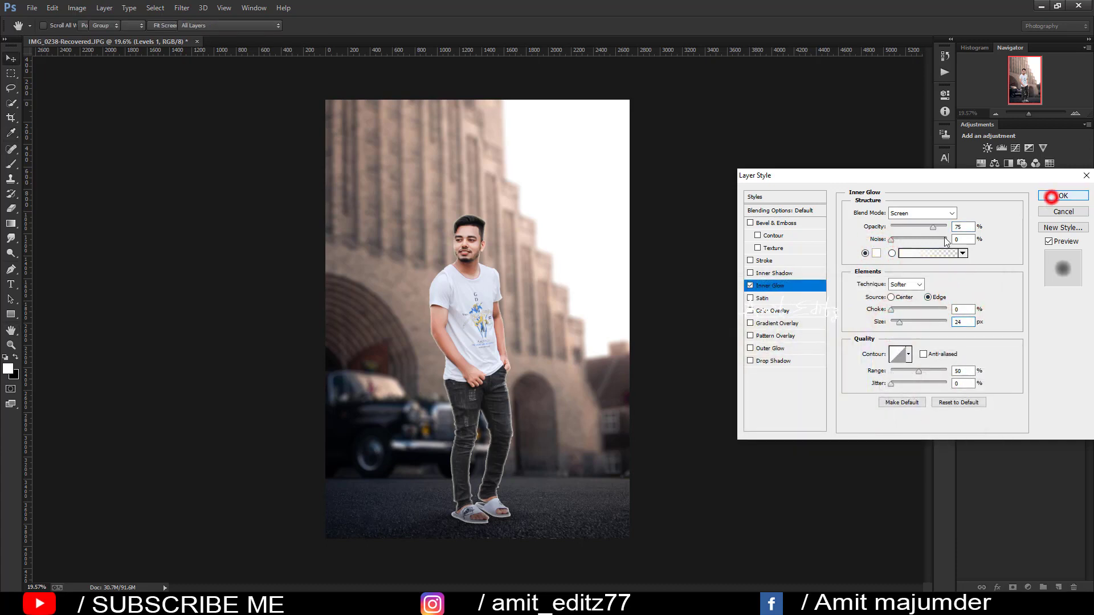
Turn the Inner Glow into its own 'Levels 1's Inner Glow' layer and add a mask.
right_click(1084, 260)
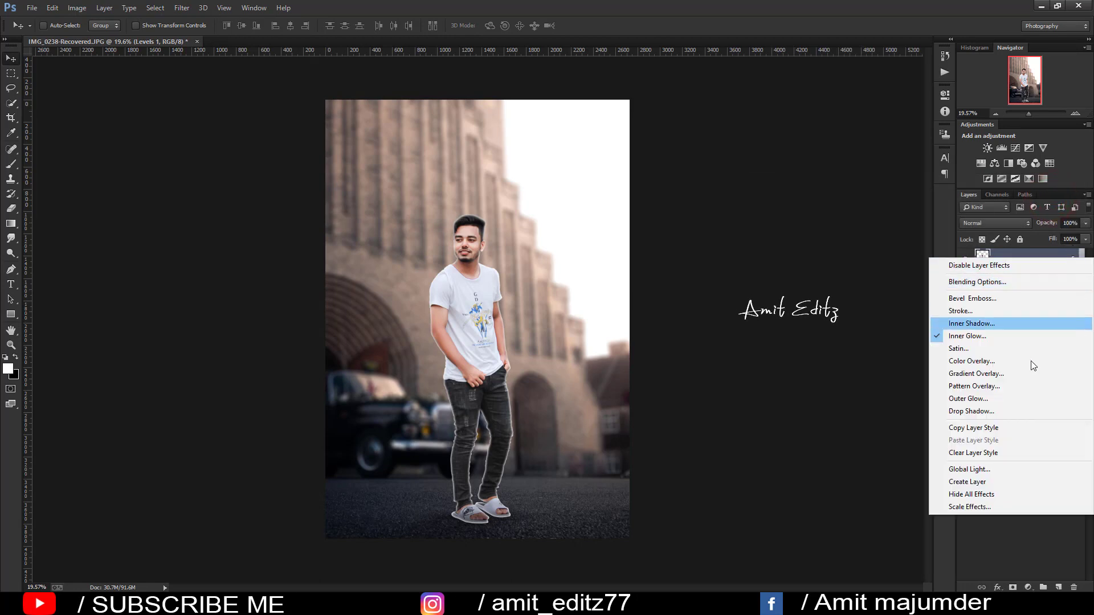
left_click(983, 485)
left_click(1032, 262)
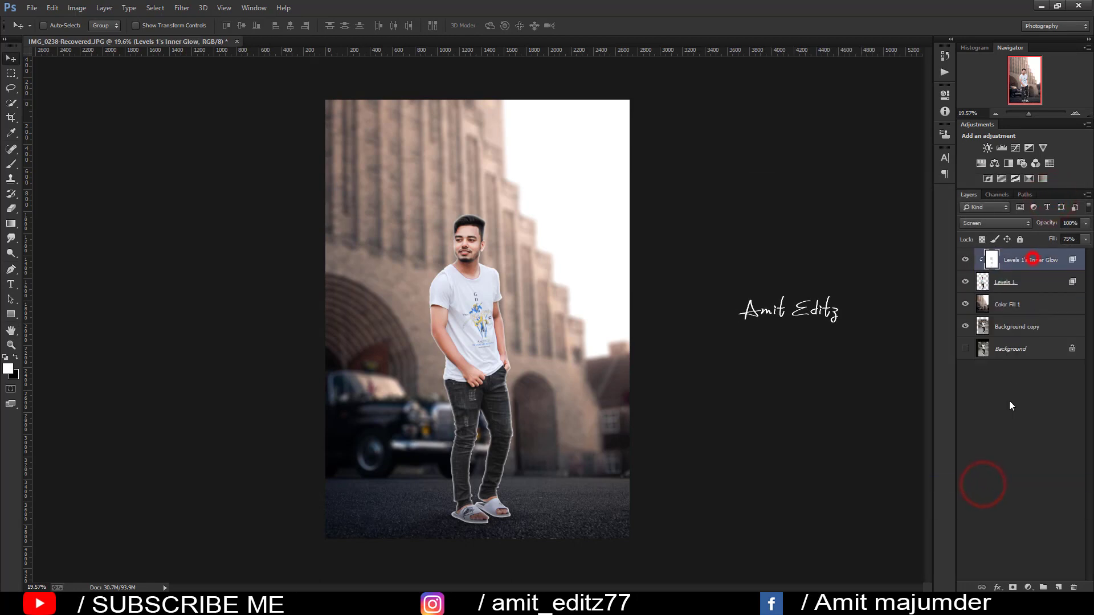
left_click(1013, 588)
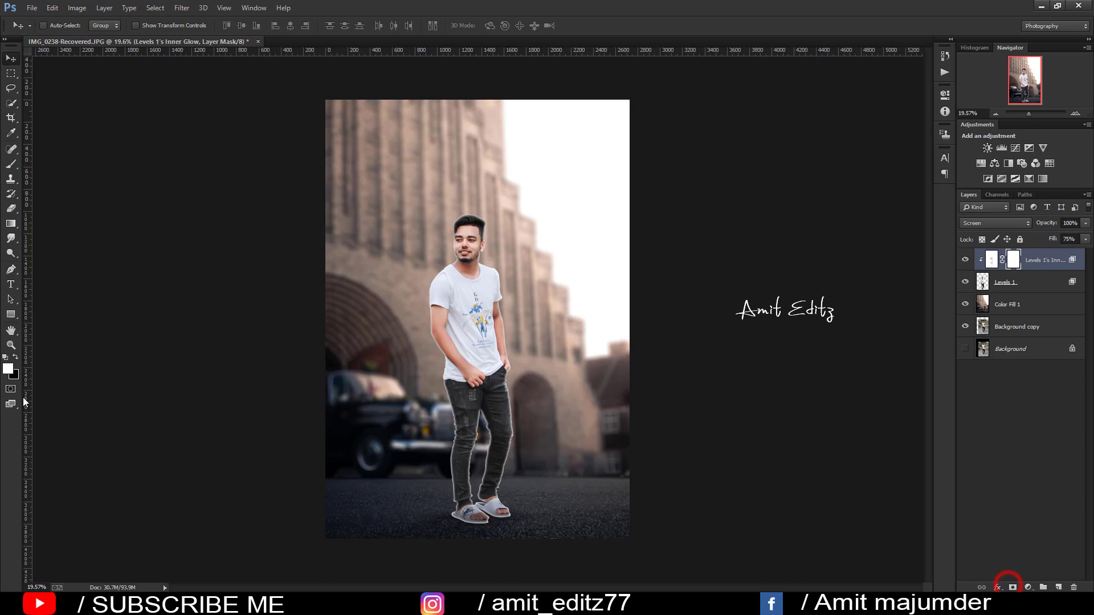
With a soft black brush, mask out the glow around the man's feet and sandals.
left_click(6, 357)
left_click(9, 165)
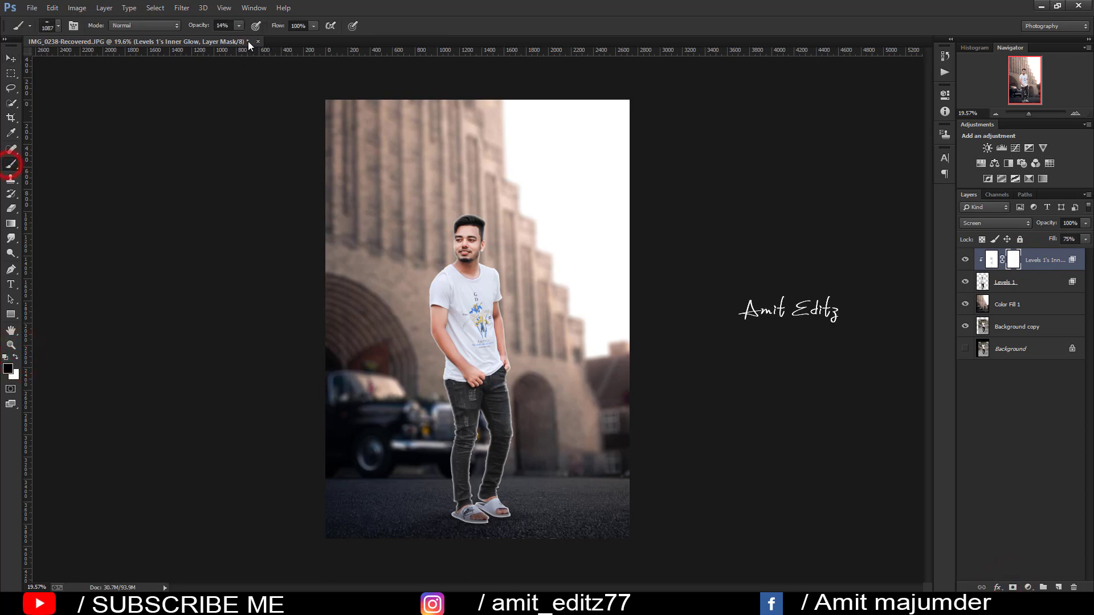
right_click(443, 299)
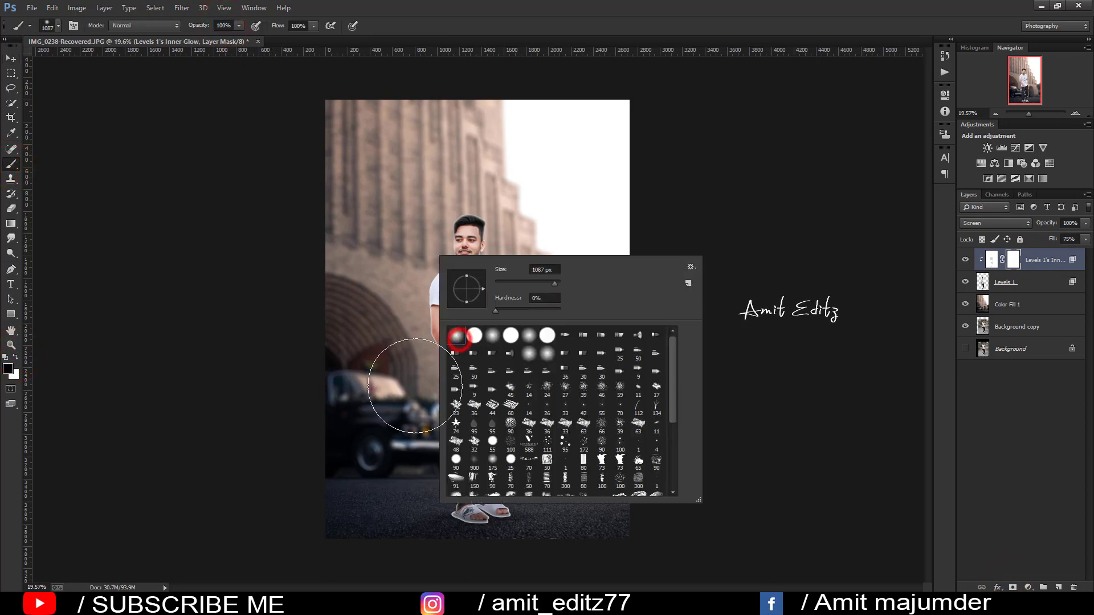
left_click(386, 481)
left_click(482, 508)
left_click(460, 524)
left_click(456, 502)
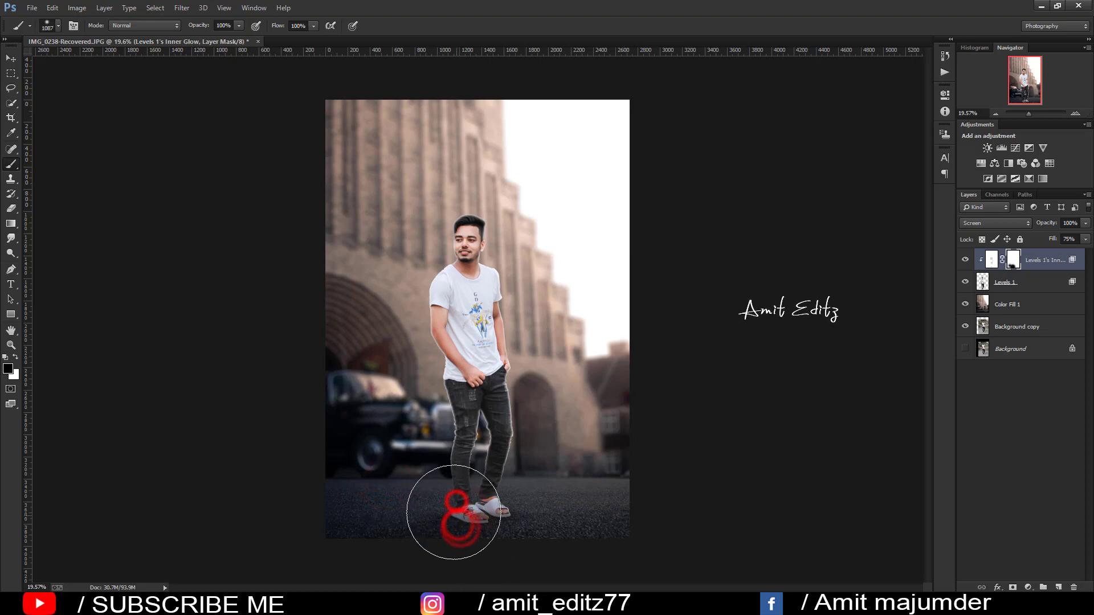
Using a smaller brush, mask out the glow on the jeans and review the result.
scroll(525, 459, "up", 2)
right_click(506, 443, "alt")
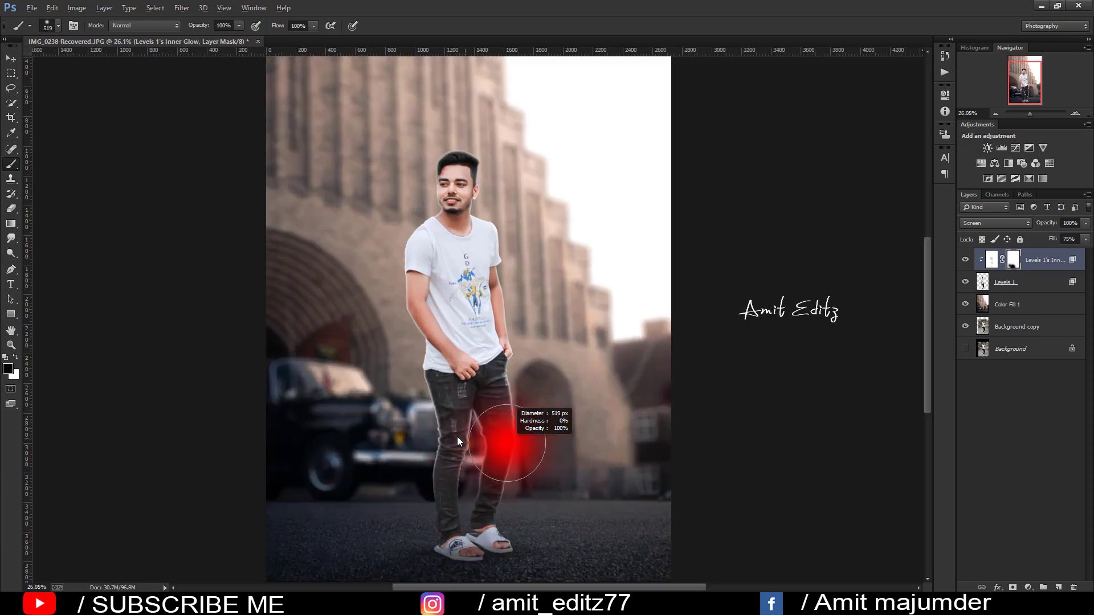
left_click(473, 410)
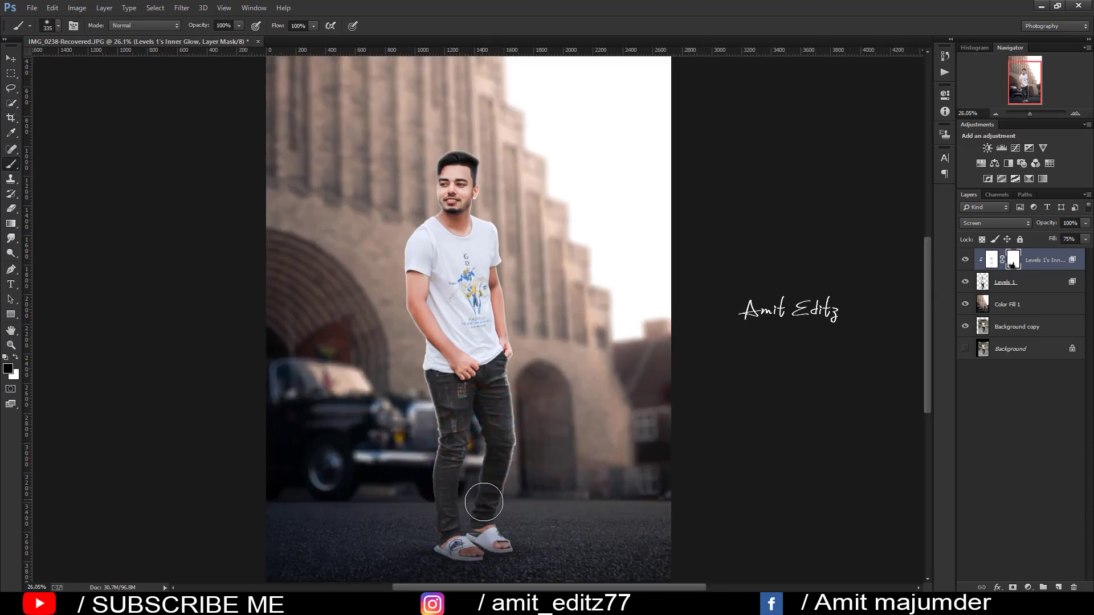
left_click(457, 458)
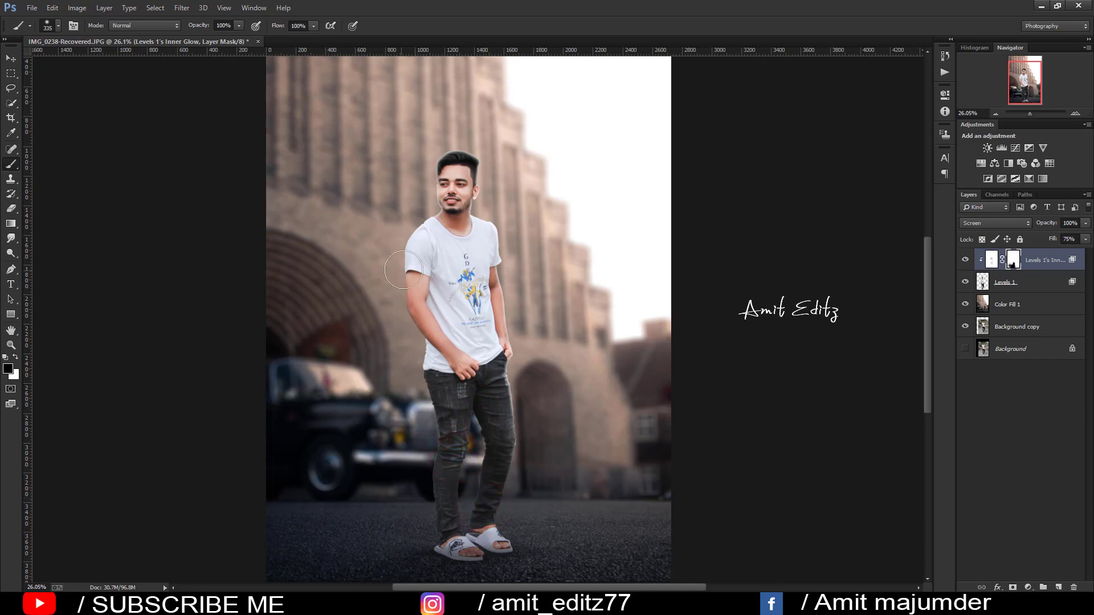
scroll(433, 312, "up", 5, "alt")
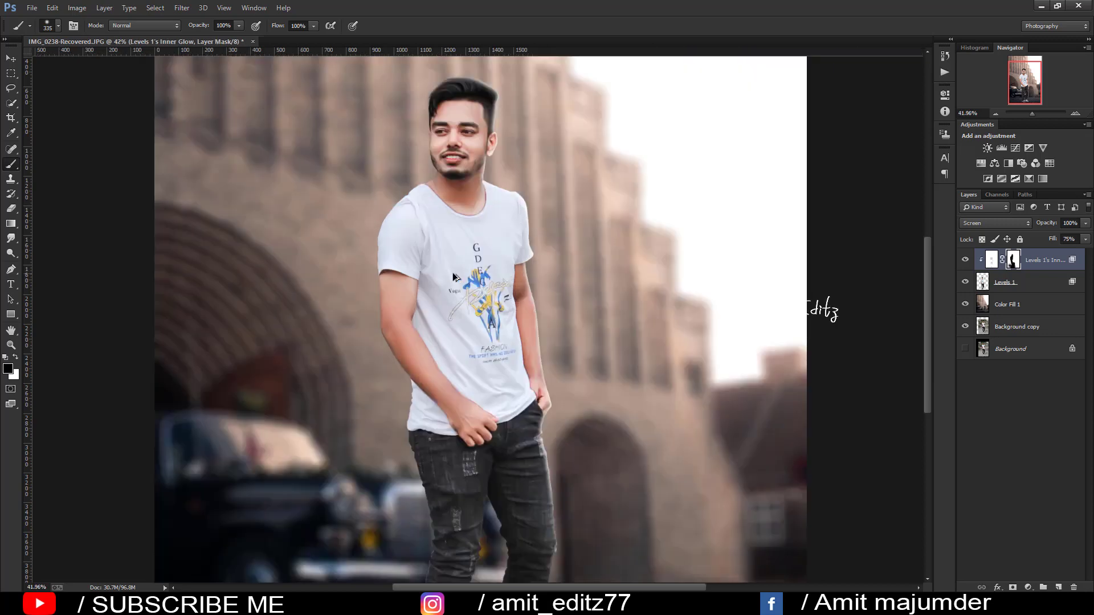
scroll(436, 309, "down", 1)
scroll(436, 309, "up", 3, "alt")
scroll(435, 228, "up", 1)
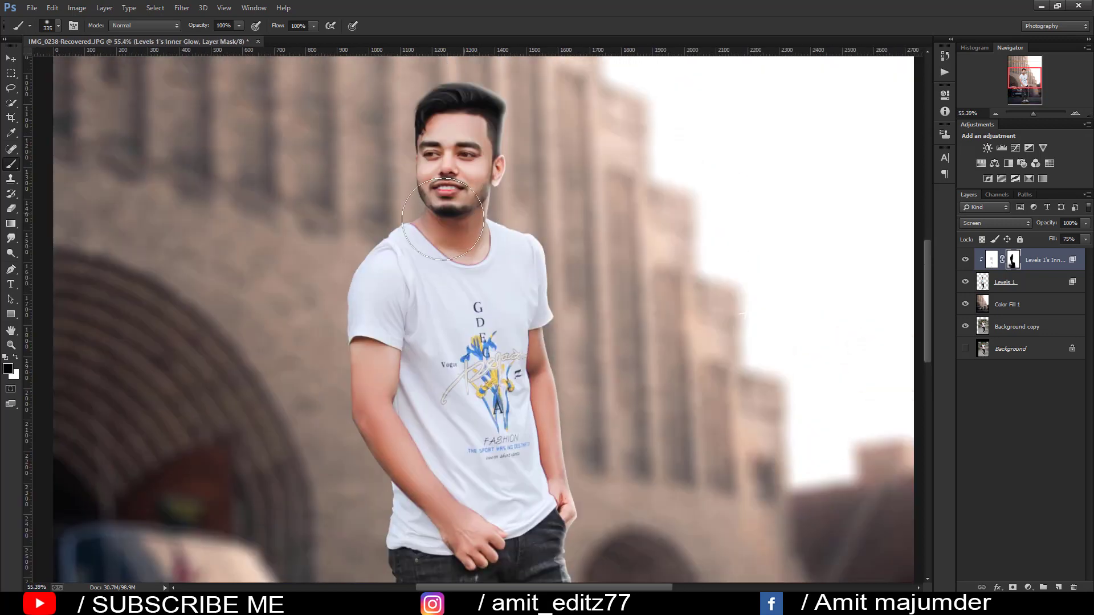
scroll(431, 299, "down", 3, "alt")
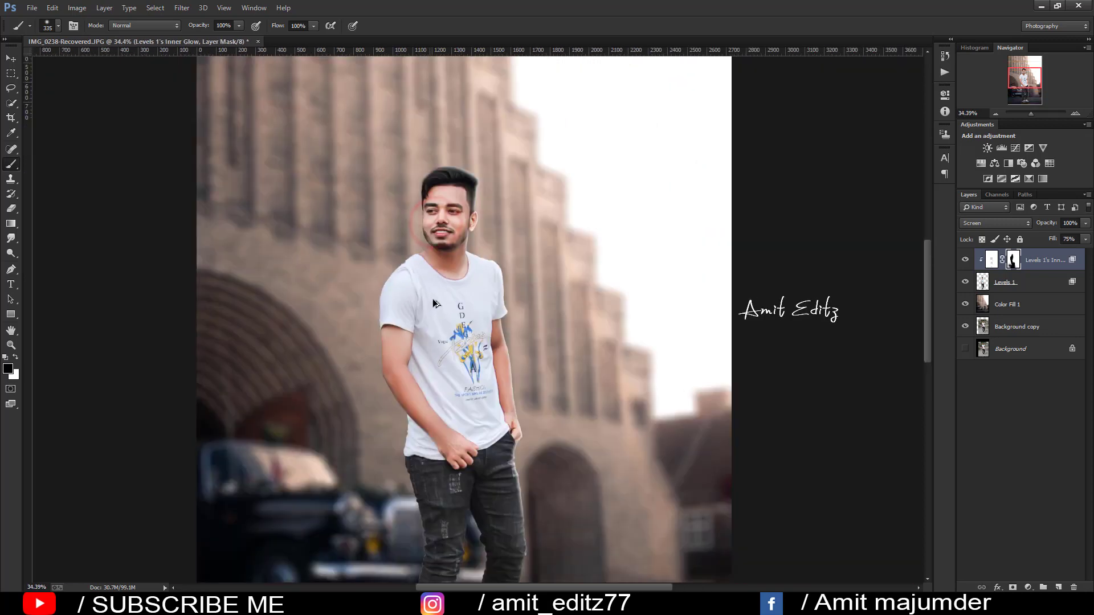
scroll(447, 338, "down", 2)
scroll(507, 371, "down", 2)
scroll(530, 346, "down", 1, "alt")
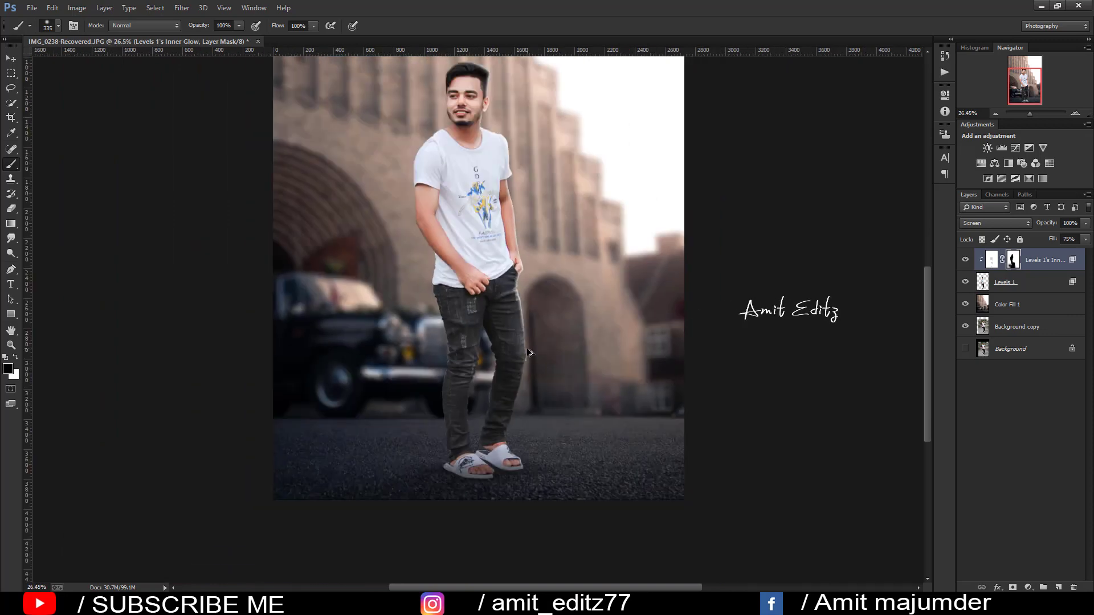
scroll(530, 344, "up", 1, "alt")
scroll(530, 344, "up", 3, "alt")
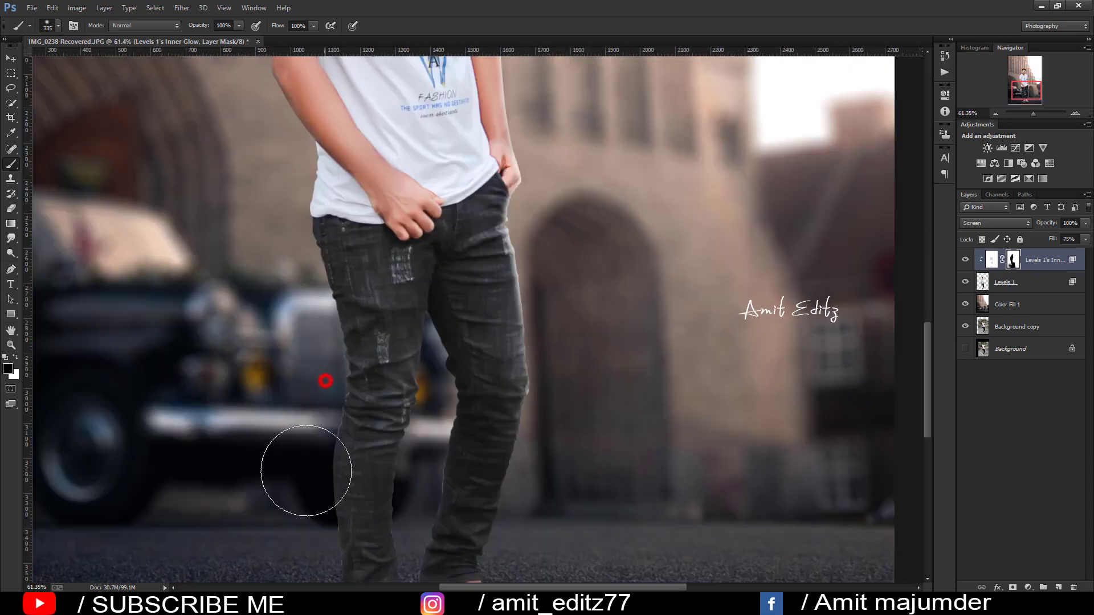
scroll(482, 402, "down", 5)
scroll(482, 403, "up", 1)
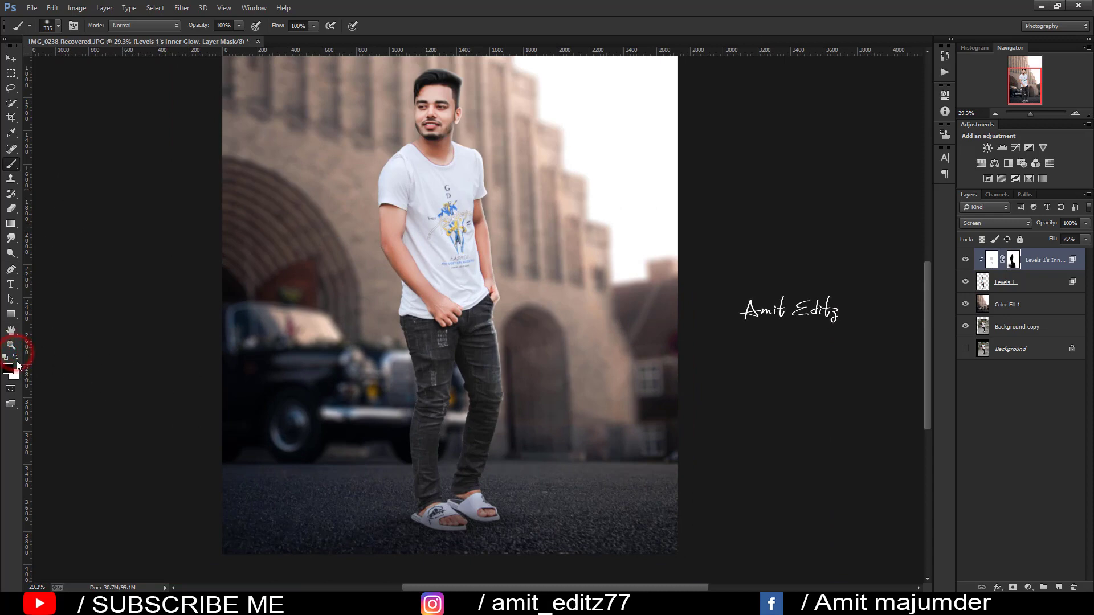
scroll(424, 404, "up", 3)
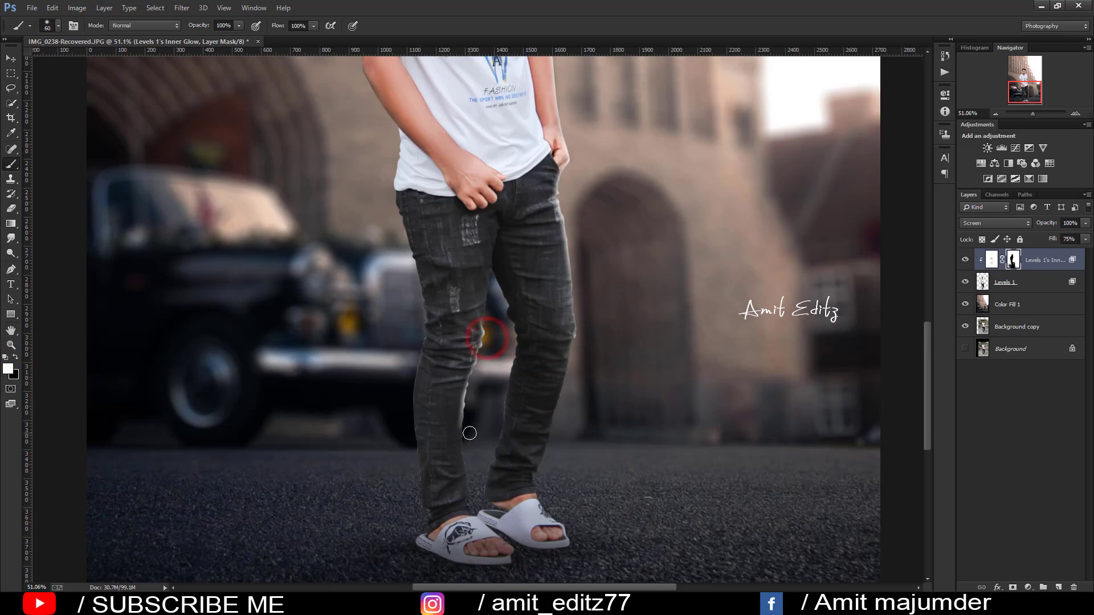
scroll(485, 403, "up", 1)
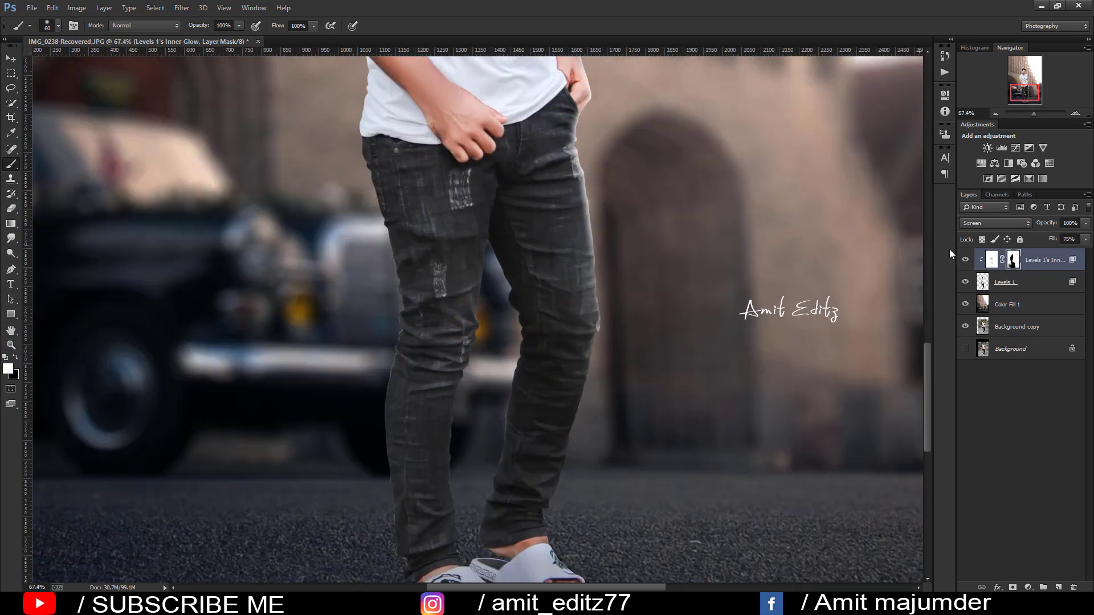
scroll(519, 248, "down", 2)
scroll(518, 250, "down", 2)
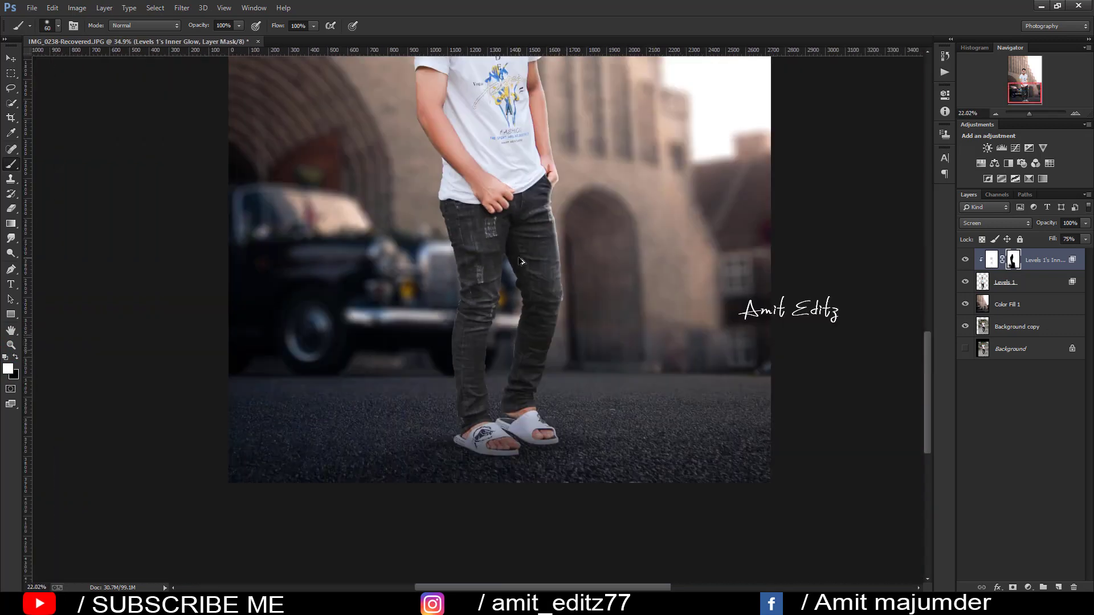
scroll(519, 256, "down", 2)
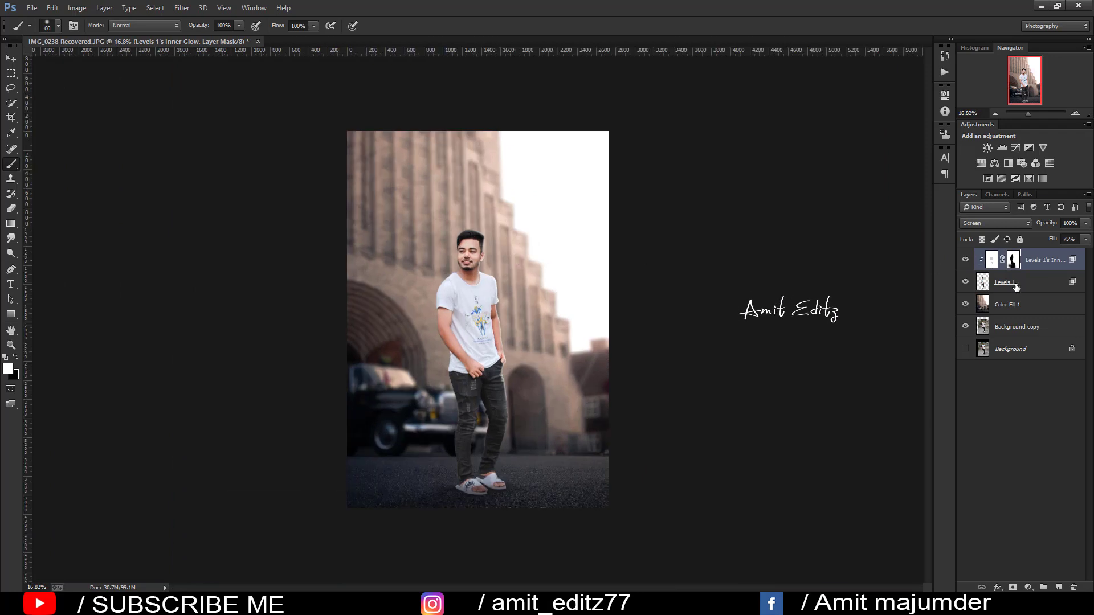
Merge the Inner Glow layer back into Levels 1.
right_click(1010, 282)
left_click(902, 413)
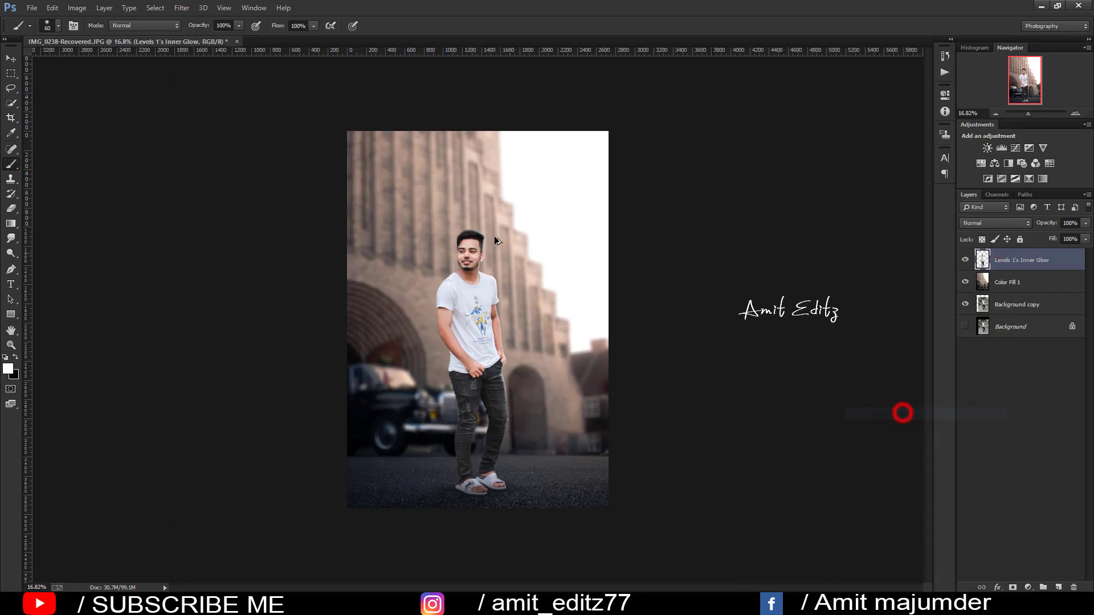
scroll(496, 233, "up", 2)
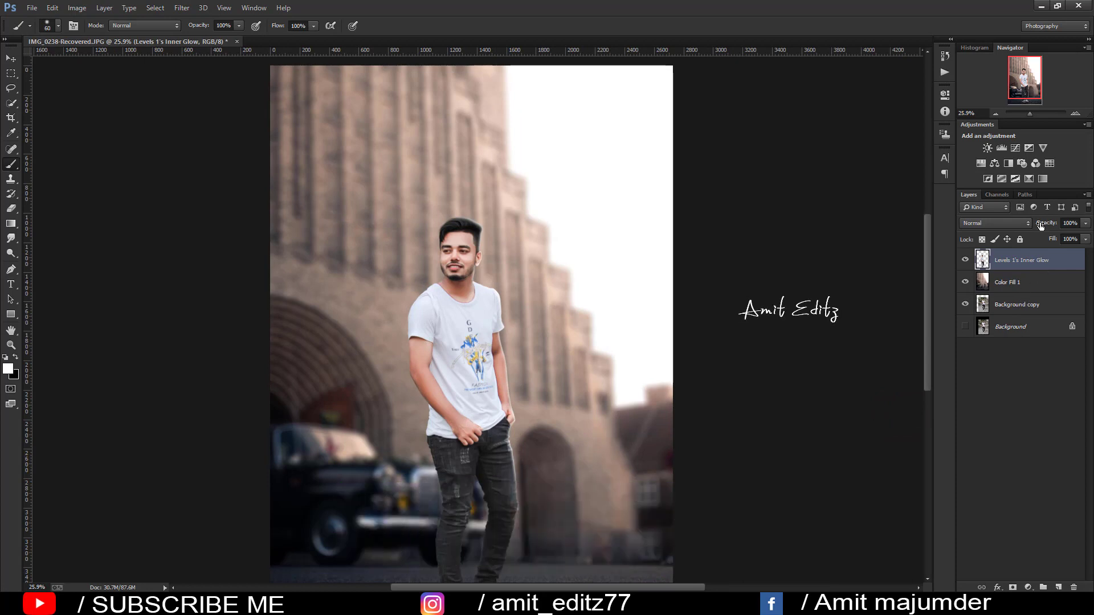
Add a Colorize Hue/Saturation layer with a warm sepia hue and Saturation 47.
left_click(980, 165)
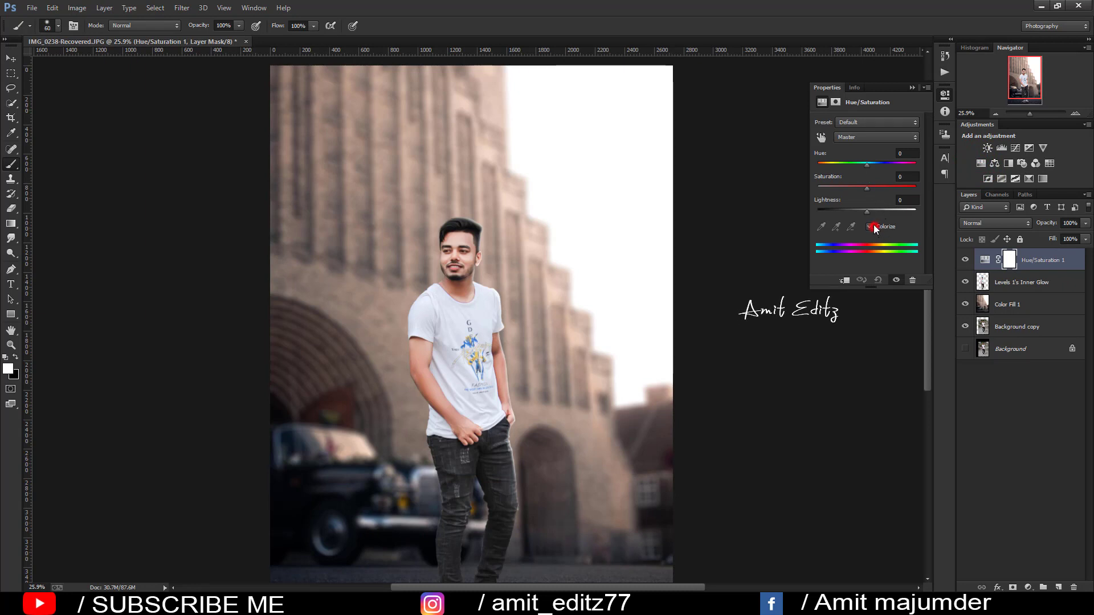
left_click(870, 226)
left_click_drag(835, 168, 826, 169)
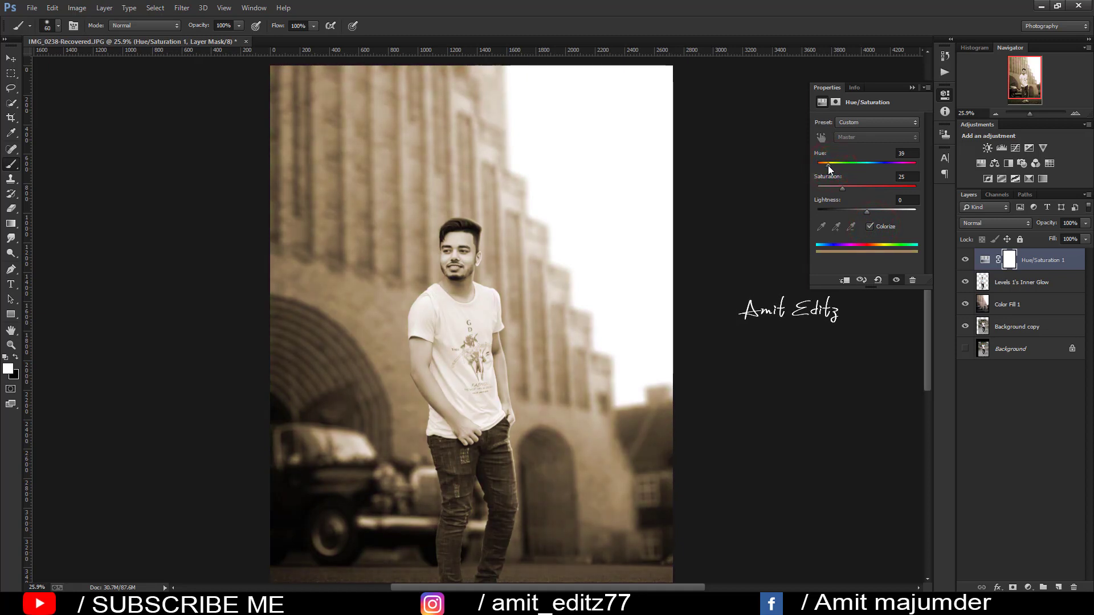
mouse_move(845, 189)
left_mouse_down()
mouse_move(864, 190)
mouse_move(851, 209)
mouse_move(894, 211)
left_mouse_up()
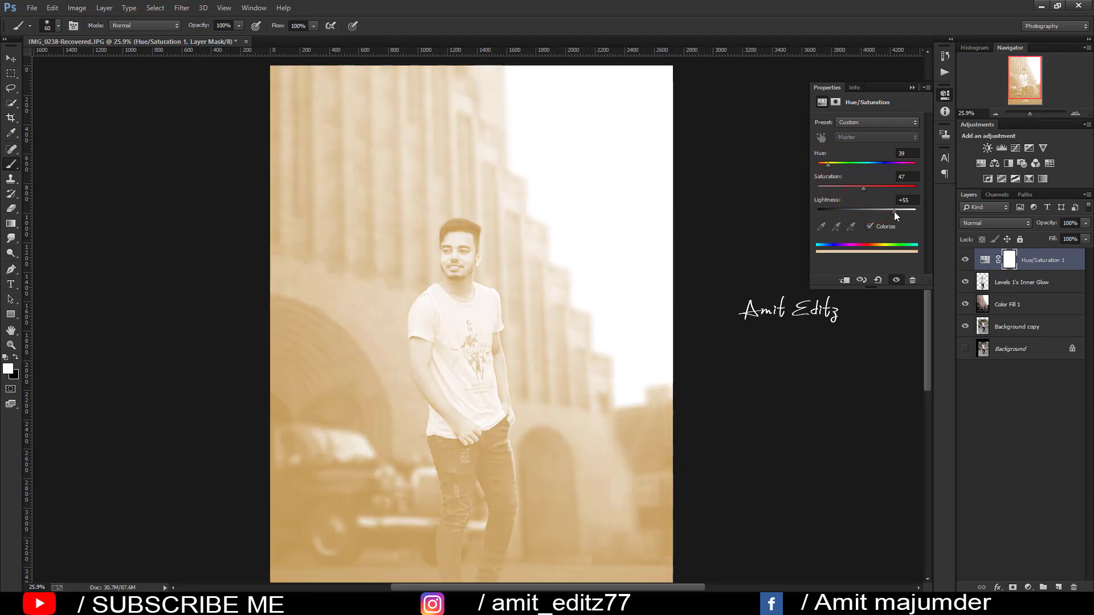
left_click(912, 88)
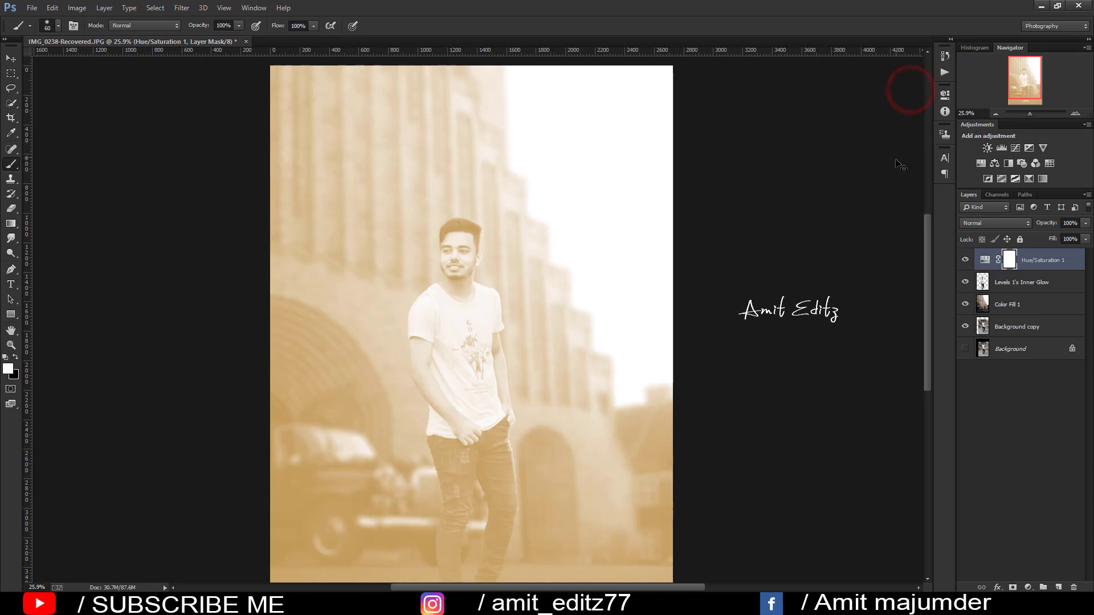
Try Linear Dodge, Linear Light and Color Dodge, then set the tint layer to Lighten.
left_click(981, 221)
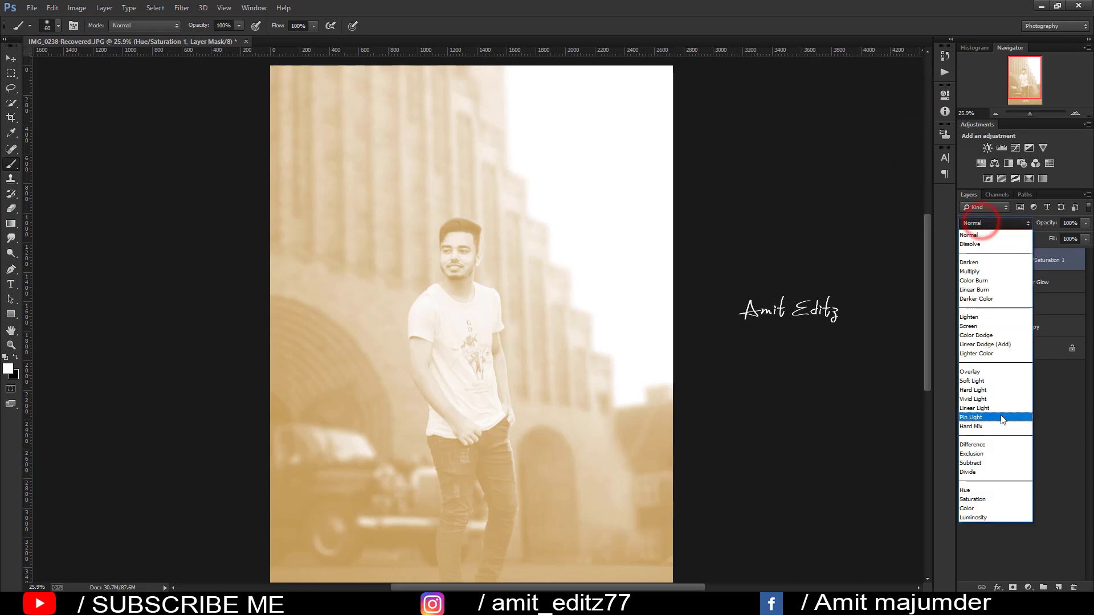
left_click(1004, 344)
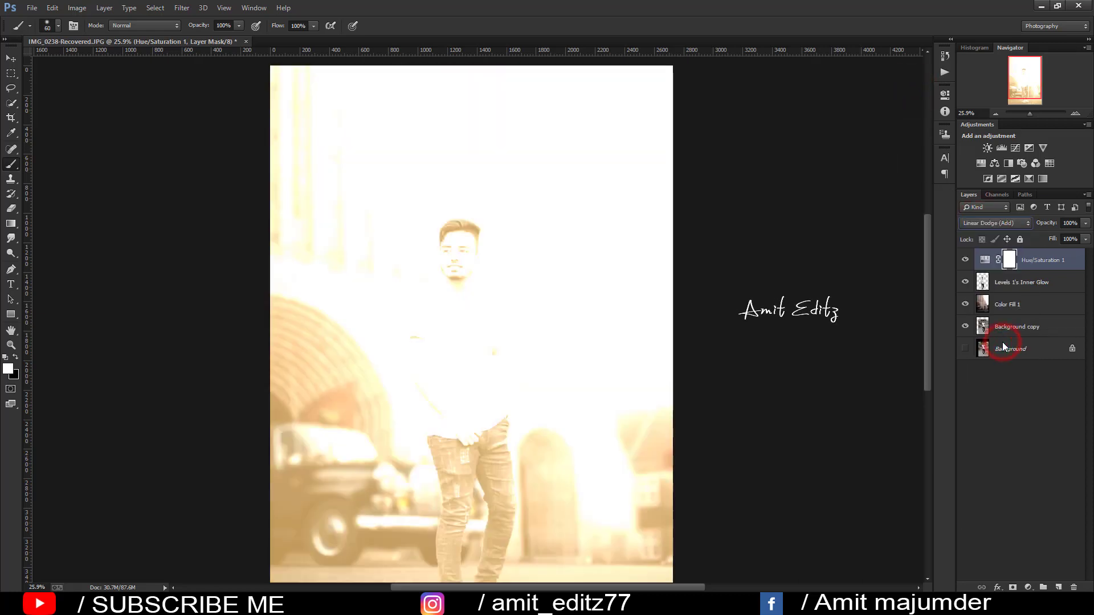
left_click(995, 209)
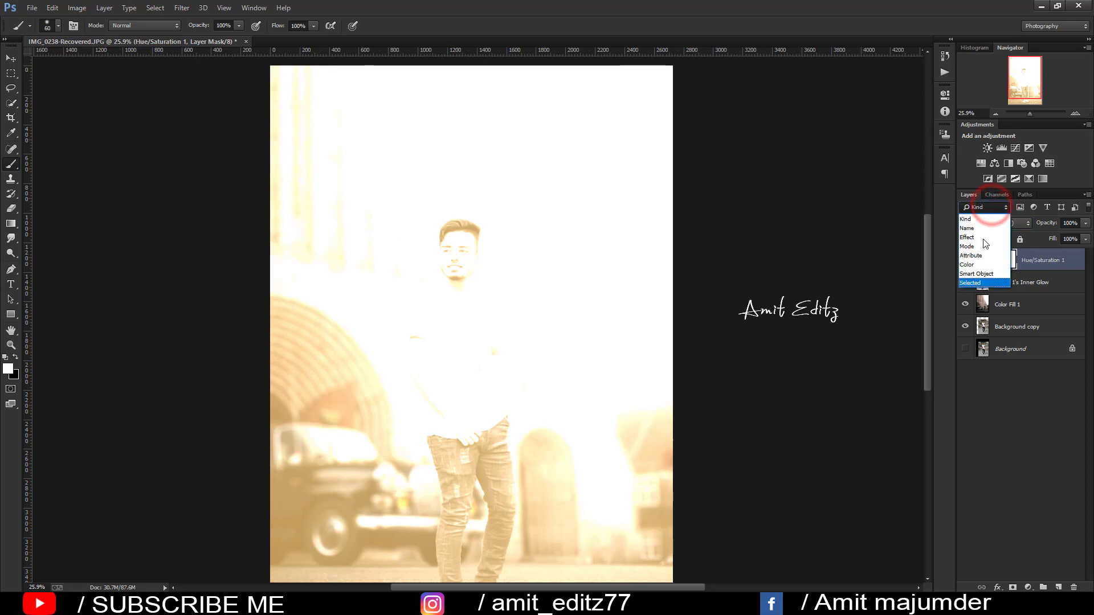
left_click(880, 215)
left_click(988, 223)
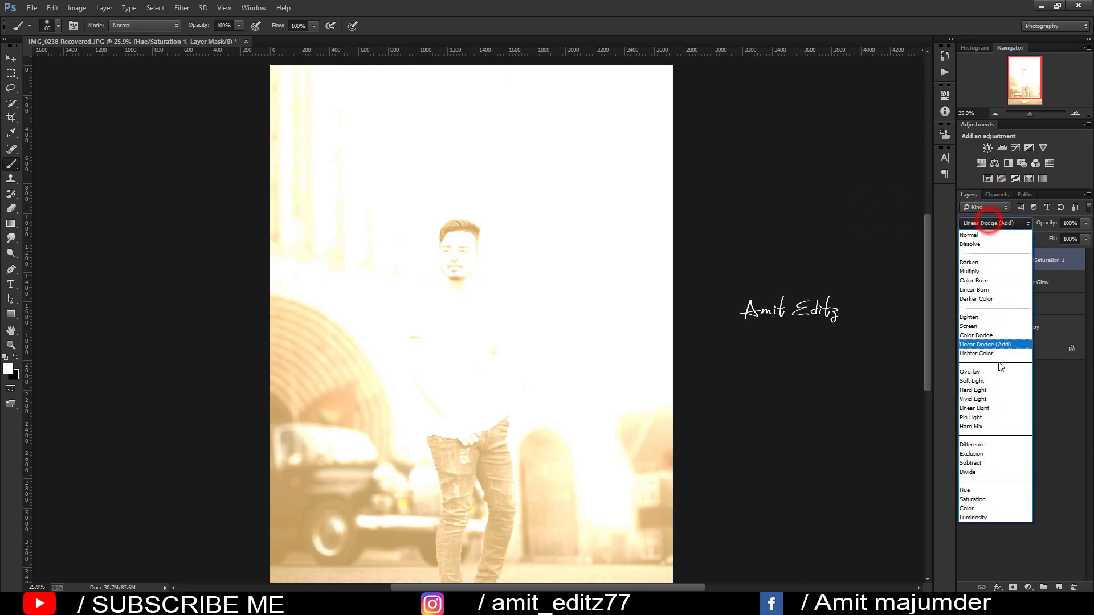
left_click(992, 410)
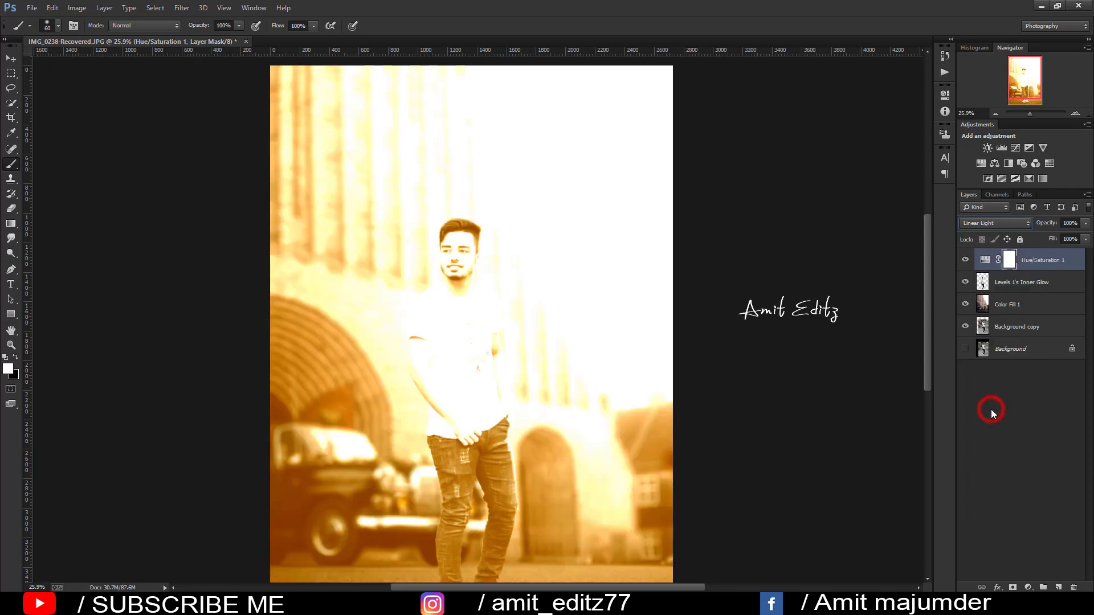
left_click(984, 224)
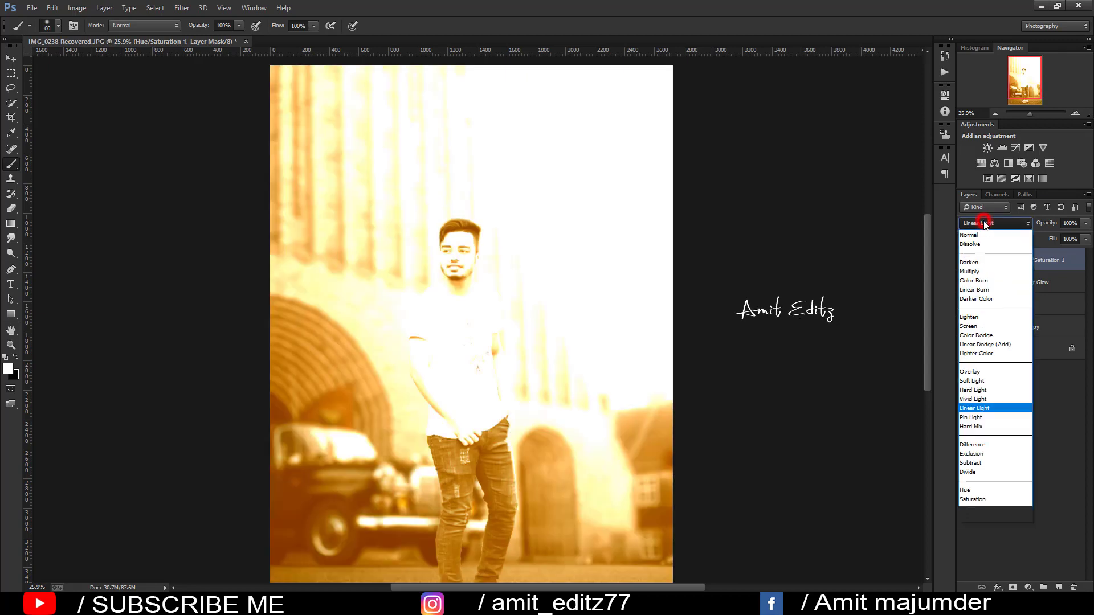
left_click(993, 336)
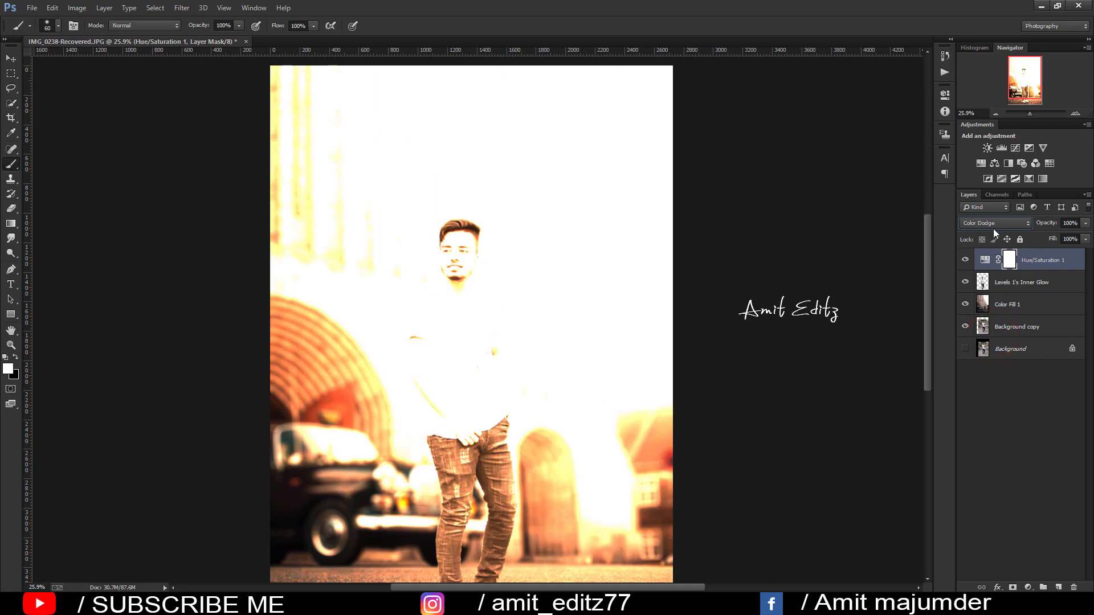
left_click(994, 226)
left_click(984, 320)
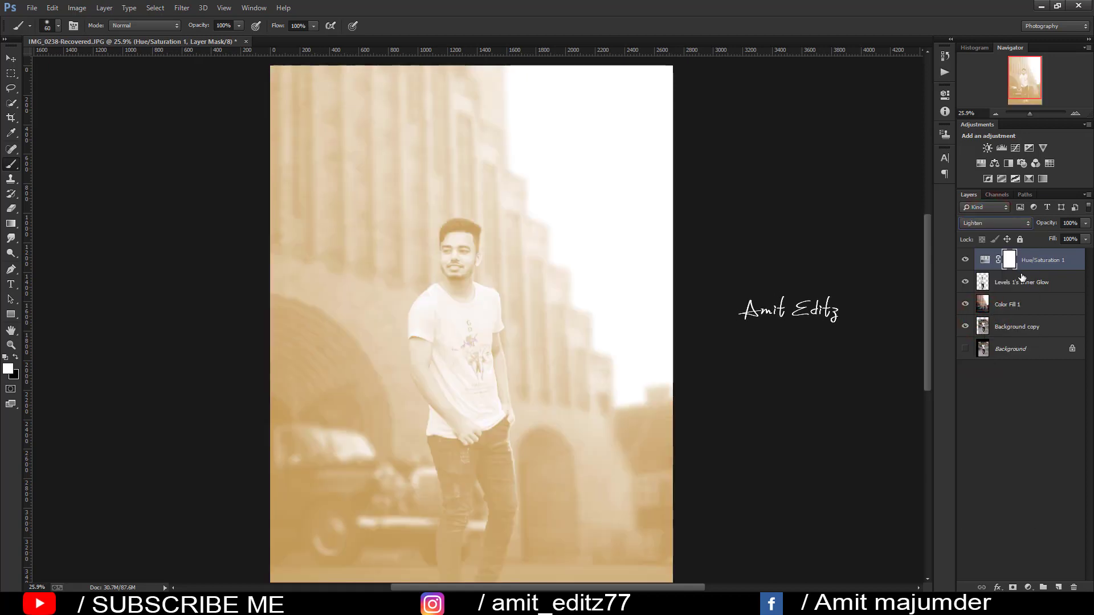
Invert the tint mask, select the man's outline, and paint the tint back along his shoulder with a 169 px brush.
key("ctrl+i")
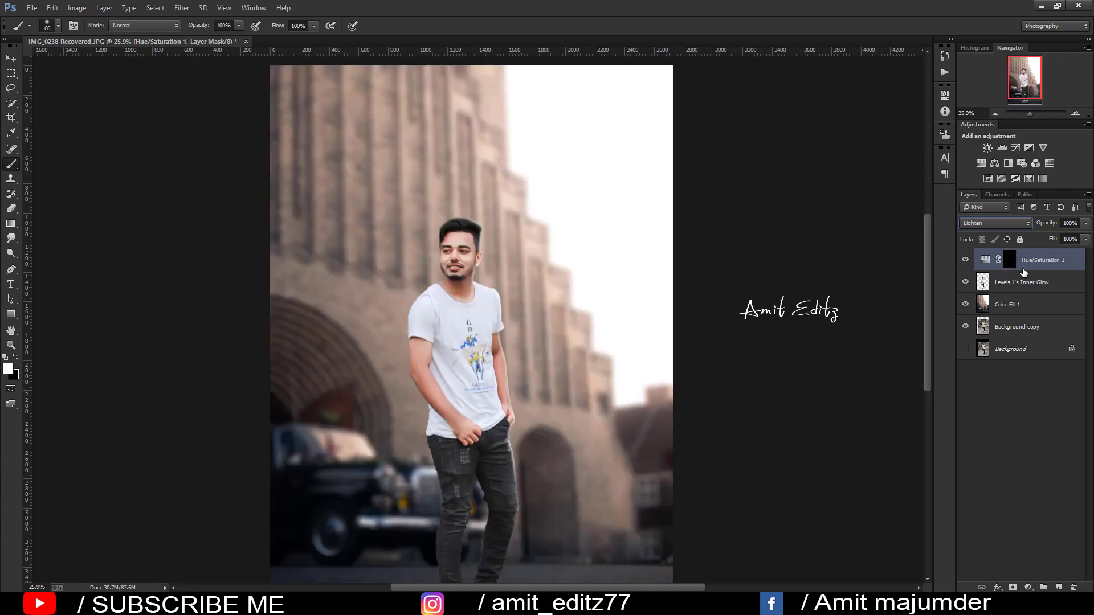
left_click(984, 281, "ctrl")
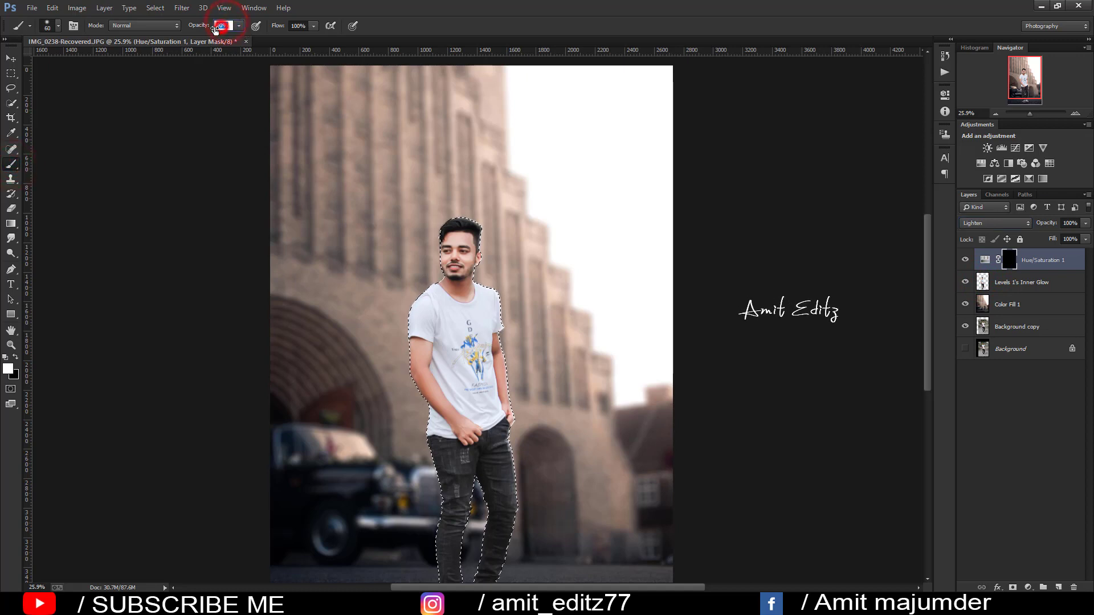
type("80")
left_click(488, 292, "ctrl")
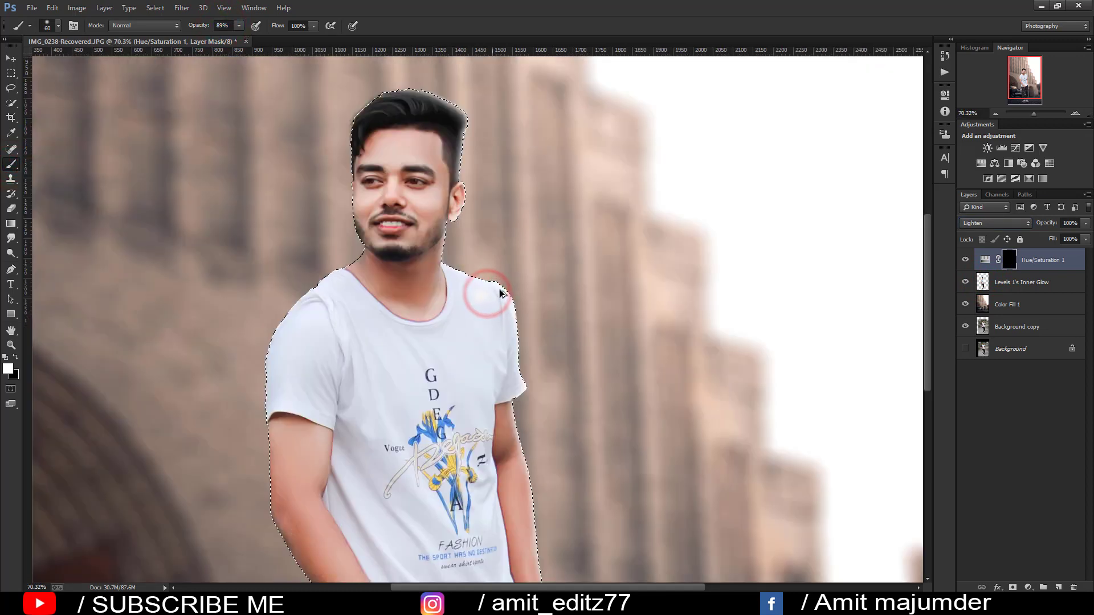
right_click(462, 271, "alt")
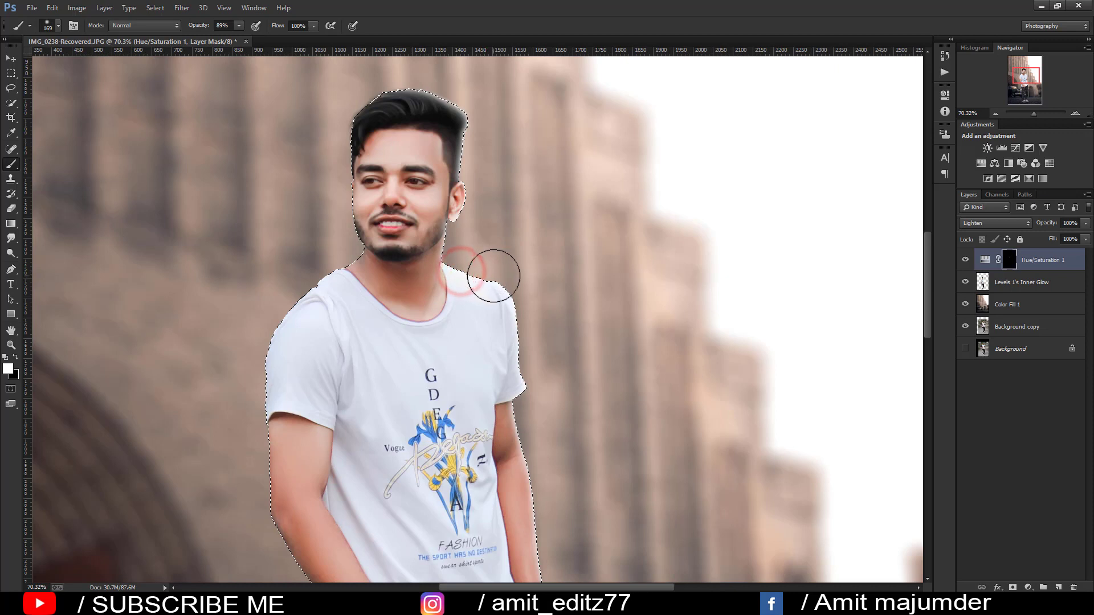
left_click_drag(489, 274, 533, 282)
left_click(513, 281)
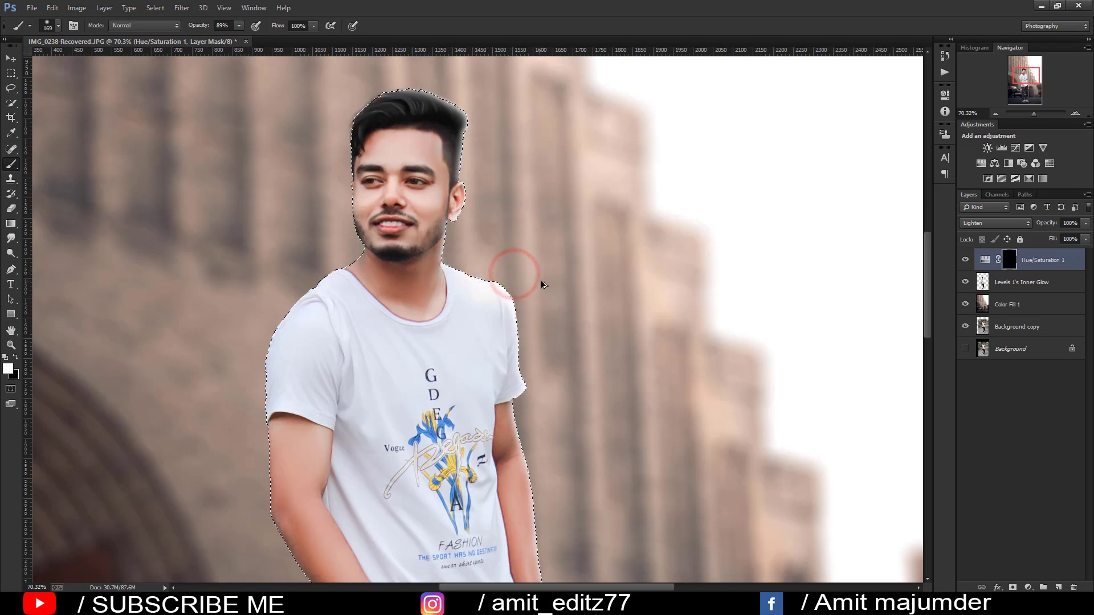
Lower the brush opacity to 33%, work around the head, then deselect and fit the image on screen.
left_click(222, 25)
type("33")
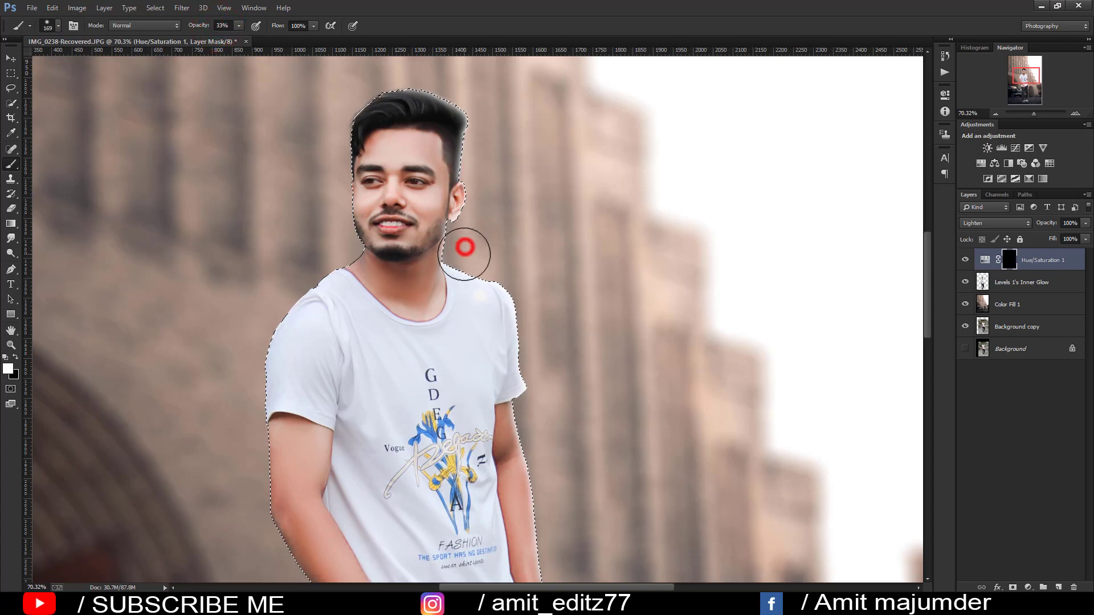
scroll(533, 277, "down", 2)
scroll(538, 291, "down", 2)
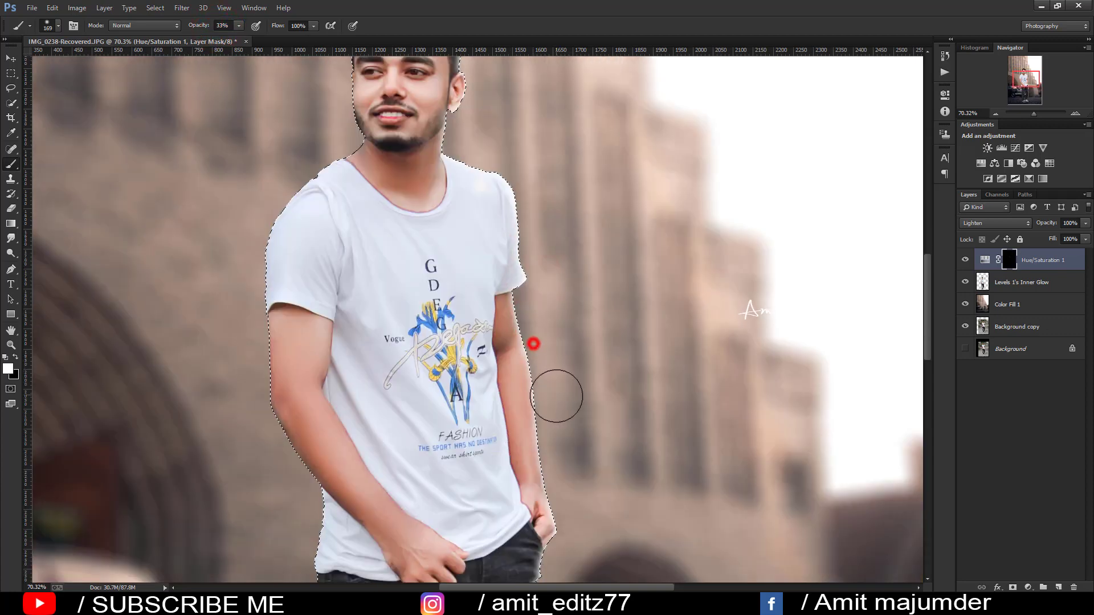
scroll(544, 308, "down", 2)
scroll(561, 387, "down", 2)
scroll(565, 399, "down", 2)
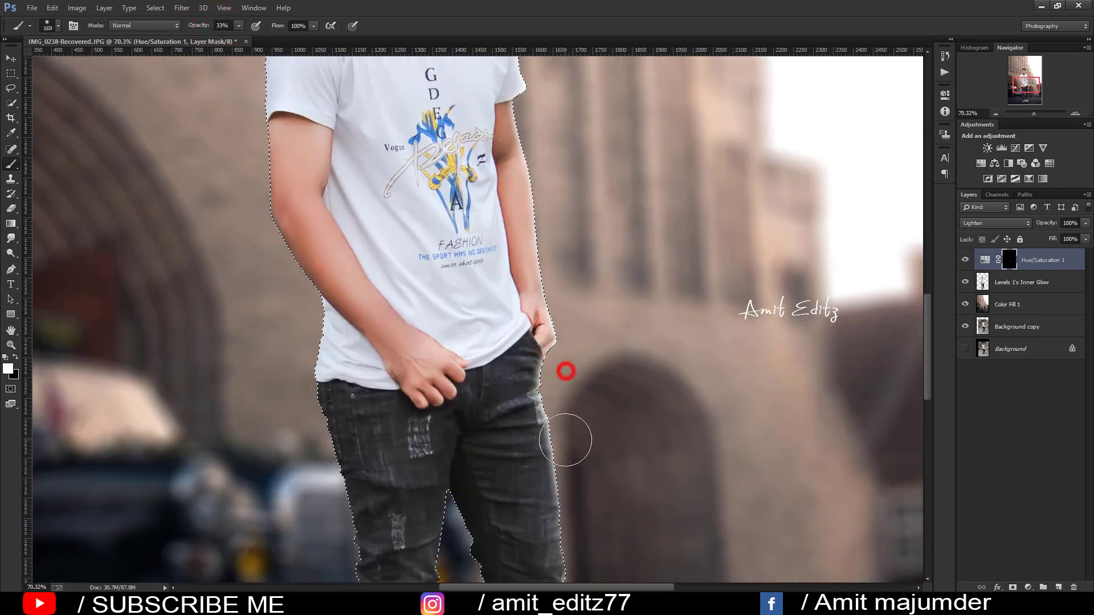
scroll(558, 370, "down", 3)
scroll(570, 399, "down", 2)
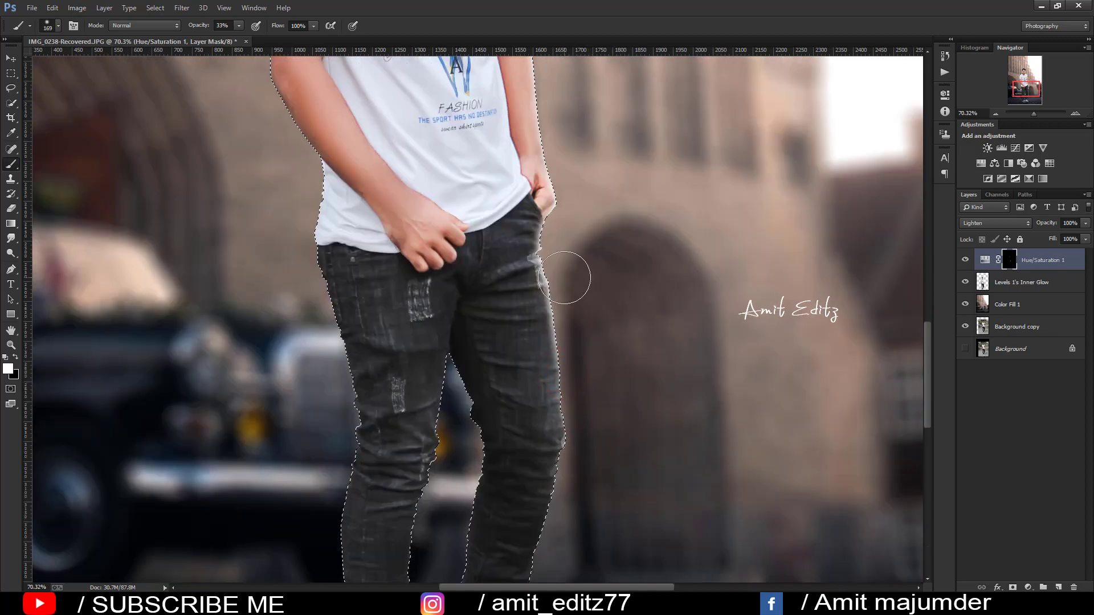
scroll(604, 424, "down", 3)
scroll(570, 399, "up", 3)
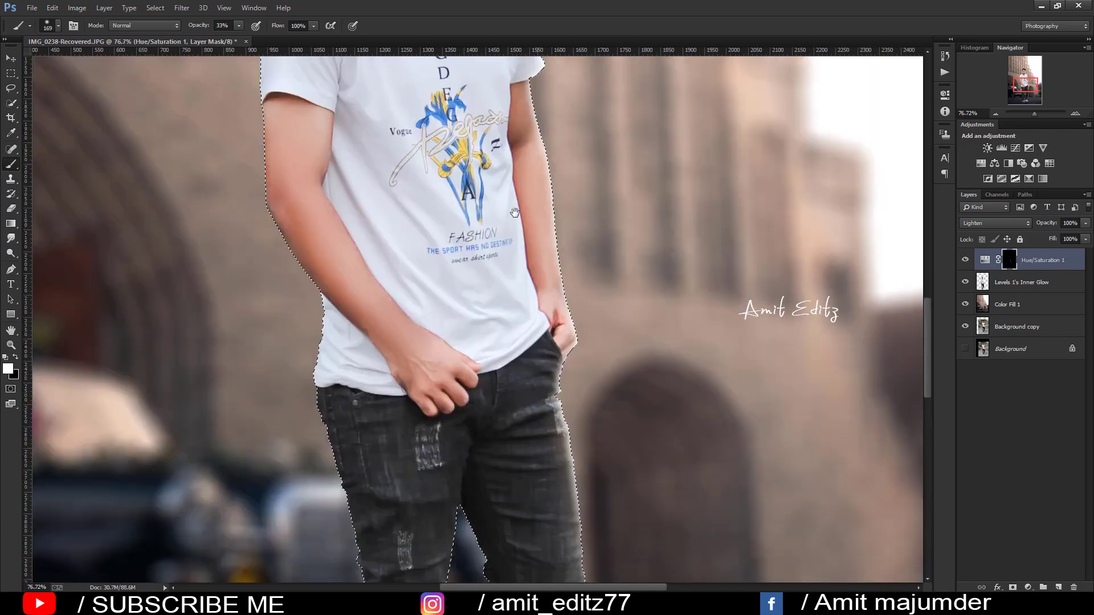
left_click_drag(564, 445, 563, 450)
left_click_drag(527, 262, 571, 327)
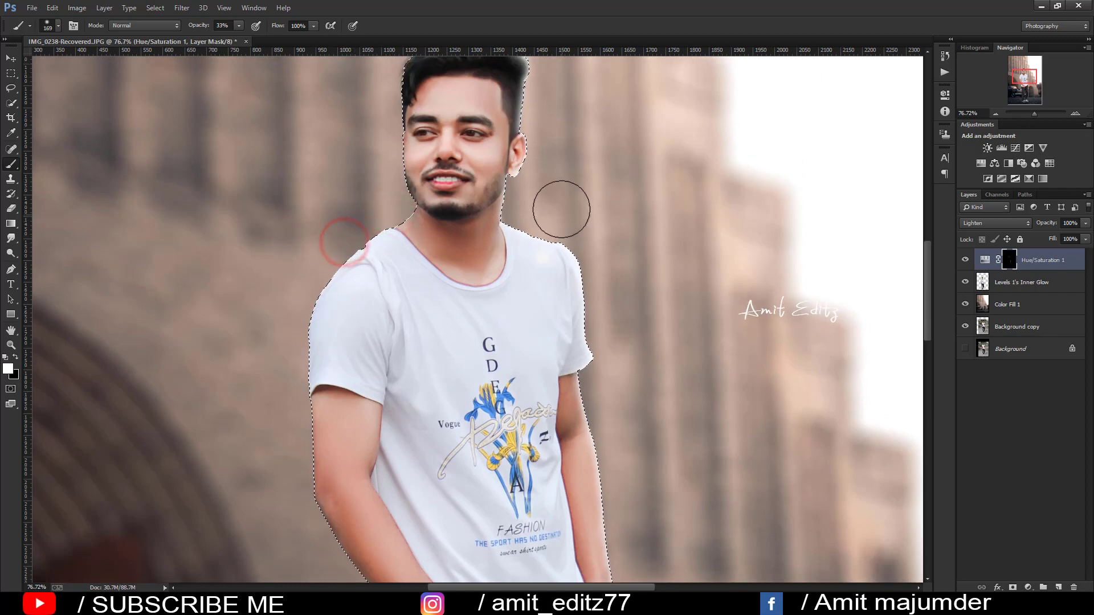
scroll(599, 245, "down", 3)
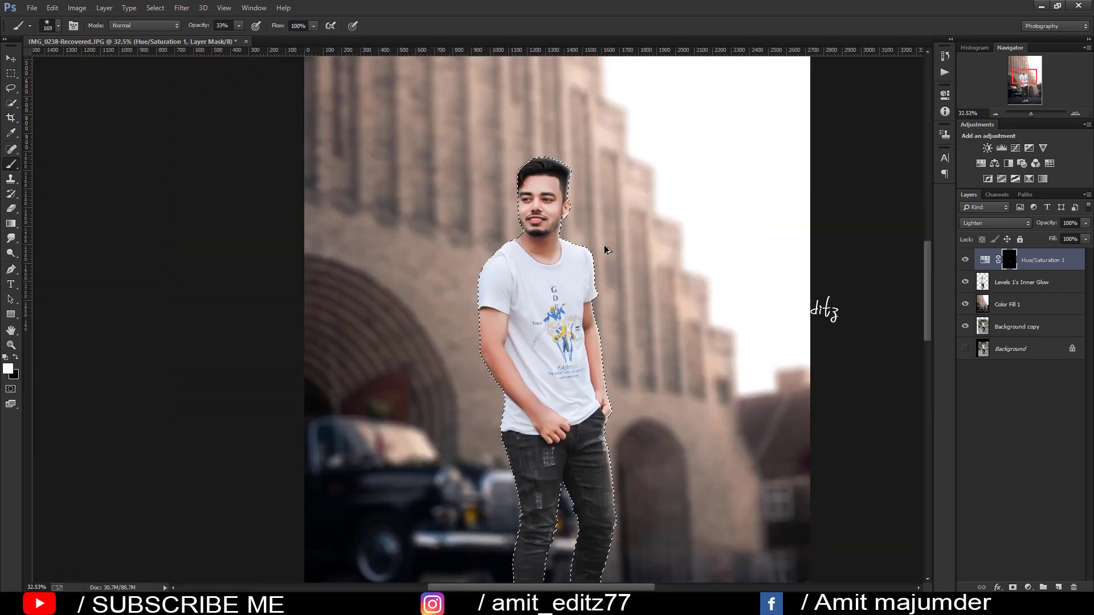
key("ctrl+d")
key("ctrl+0")
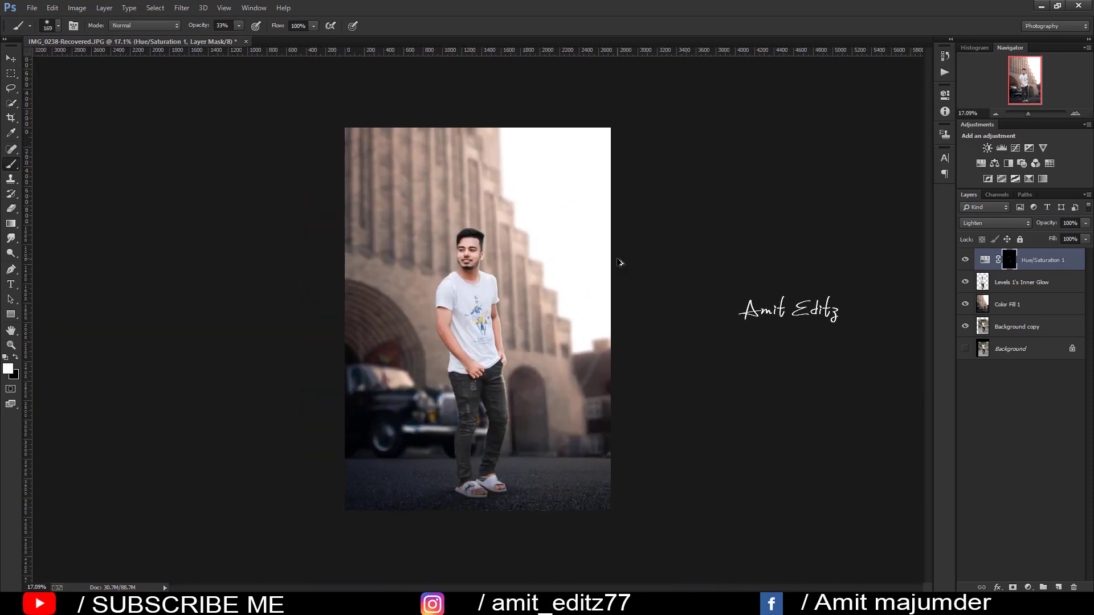
Stamp all visible layers into a new Layer 1 and launch the Camera Raw Filter on it.
key("ctrl+alt+shift+e")
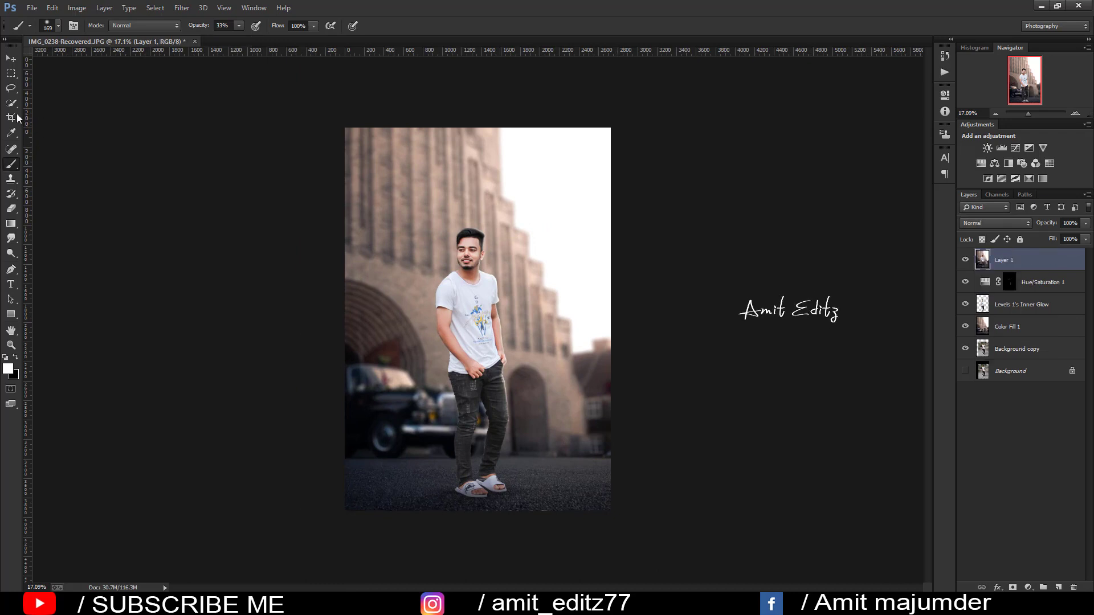
left_click(11, 117)
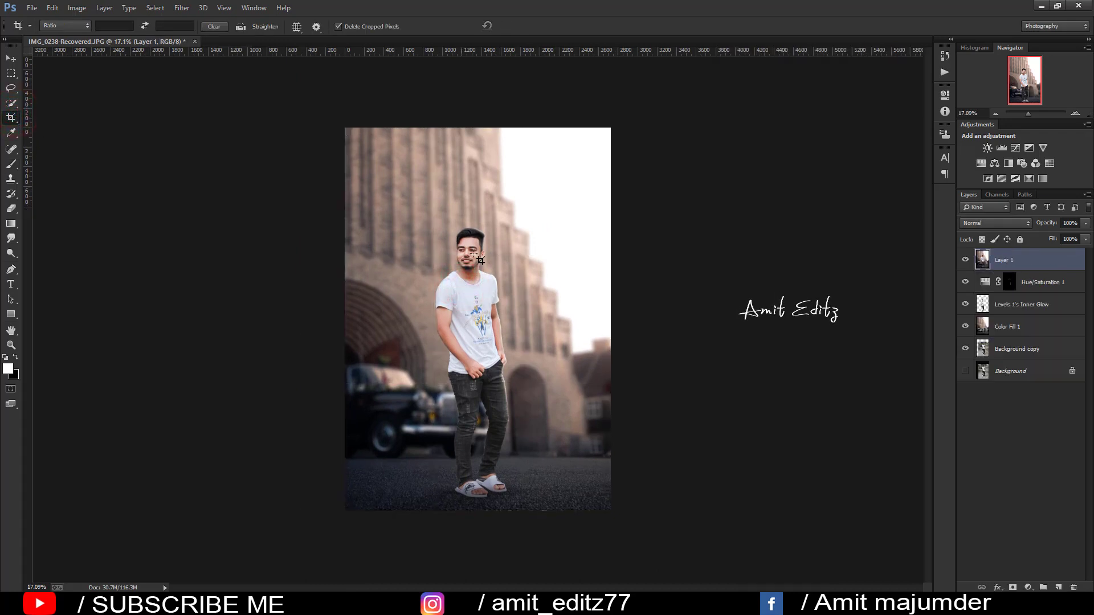
left_click(182, 8)
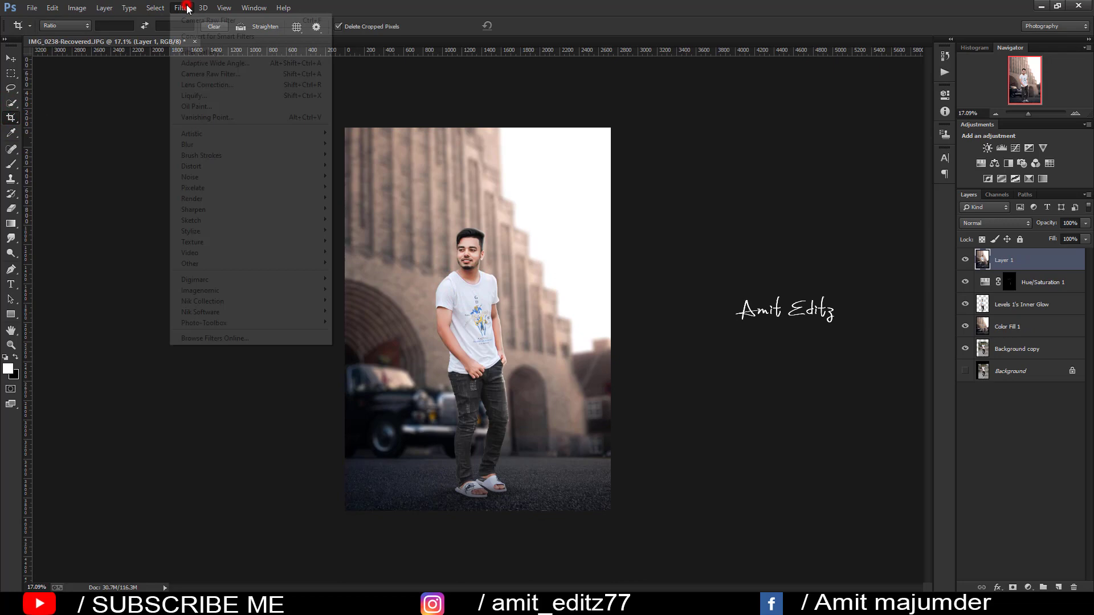
left_click(207, 73)
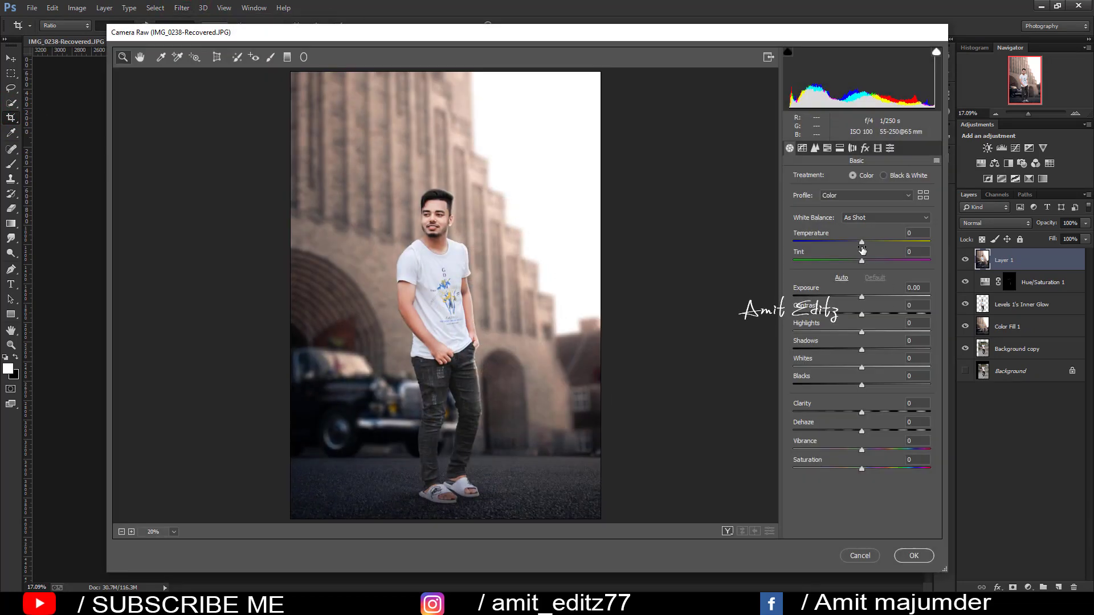
Cool the temperature, shift the tint green, adjust highlights, and set Blue Primary hue to -62.
left_click_drag(863, 249, 853, 245)
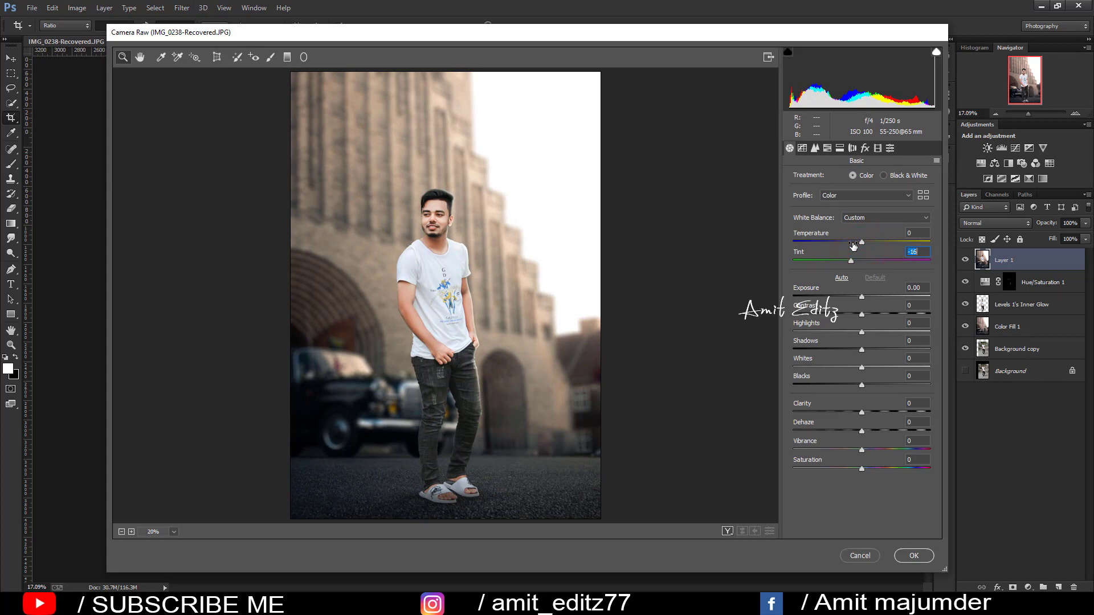
mouse_move(862, 242)
left_mouse_down()
mouse_move(847, 243)
mouse_move(858, 244)
mouse_move(856, 263)
left_mouse_up()
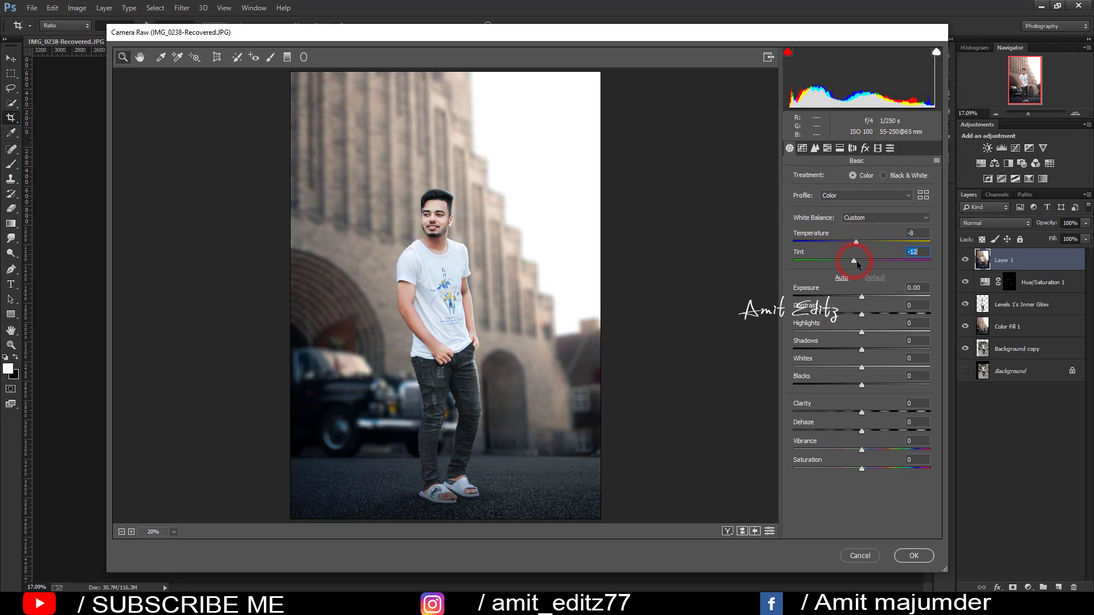
mouse_move(862, 332)
left_mouse_down()
mouse_move(853, 332)
mouse_move(881, 314)
mouse_move(856, 332)
mouse_move(876, 385)
left_mouse_up()
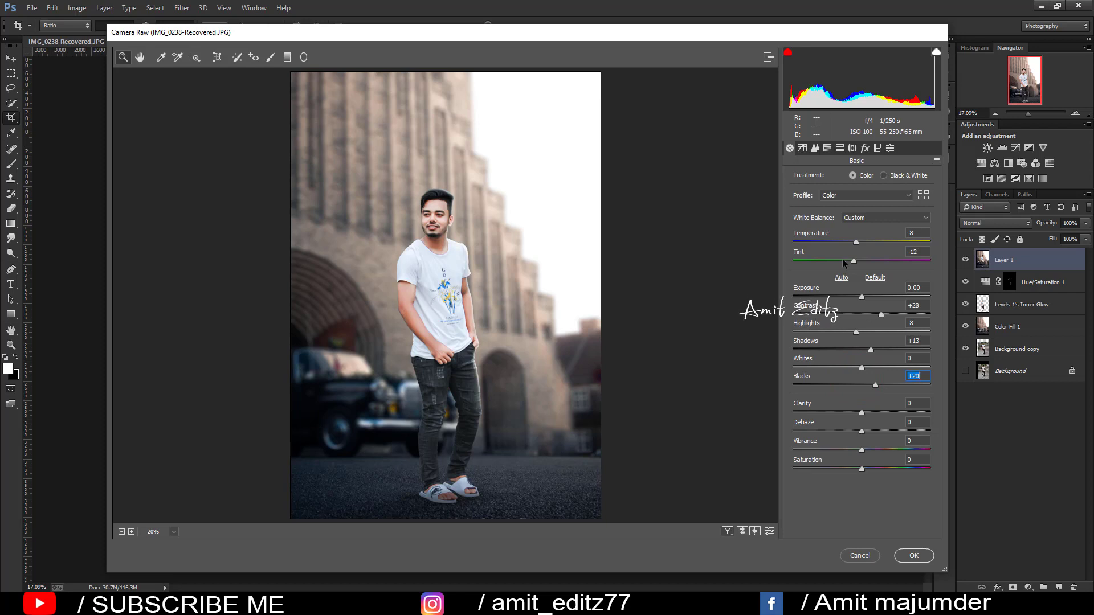
left_click_drag(862, 411, 864, 411)
left_click(861, 449)
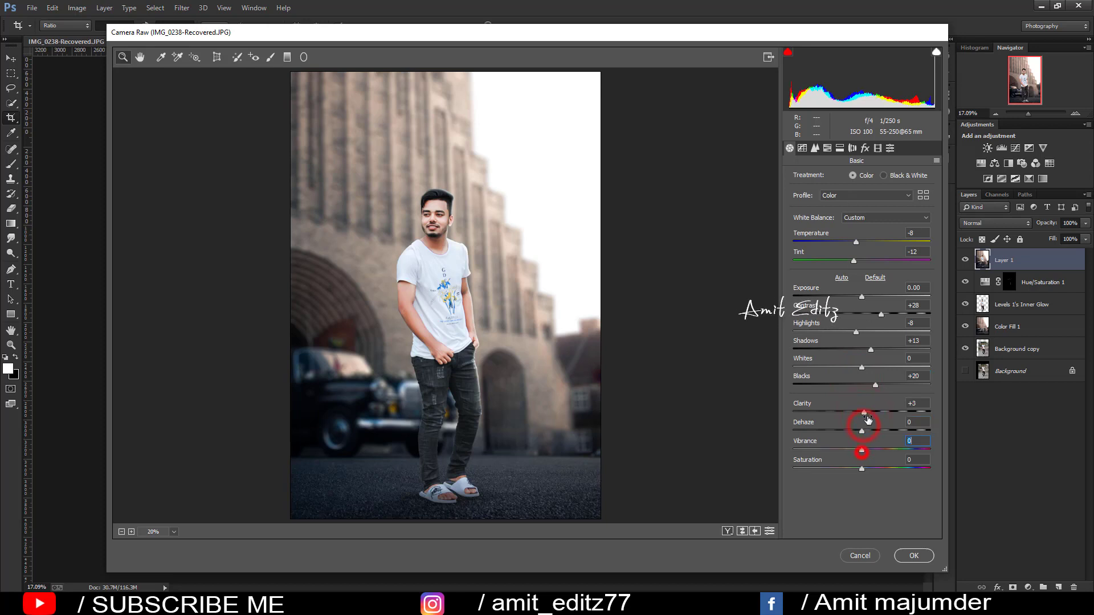
left_click(879, 148)
left_click_drag(861, 363, 823, 363)
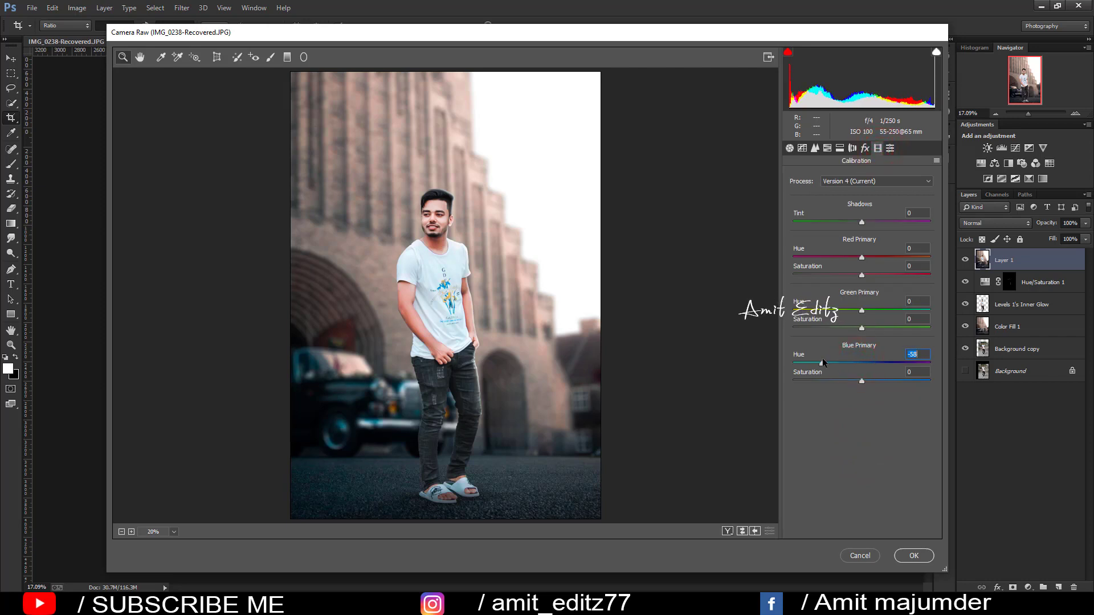
In HSL, brighten the oranges' luminance and desaturate the reds to -32.
left_click(835, 150)
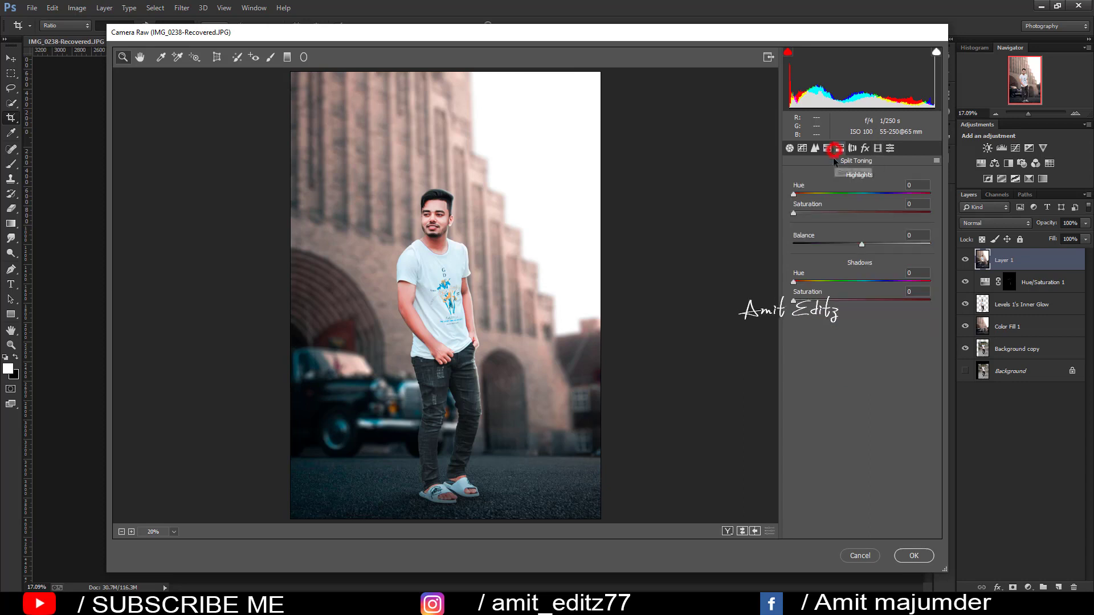
left_click(830, 150)
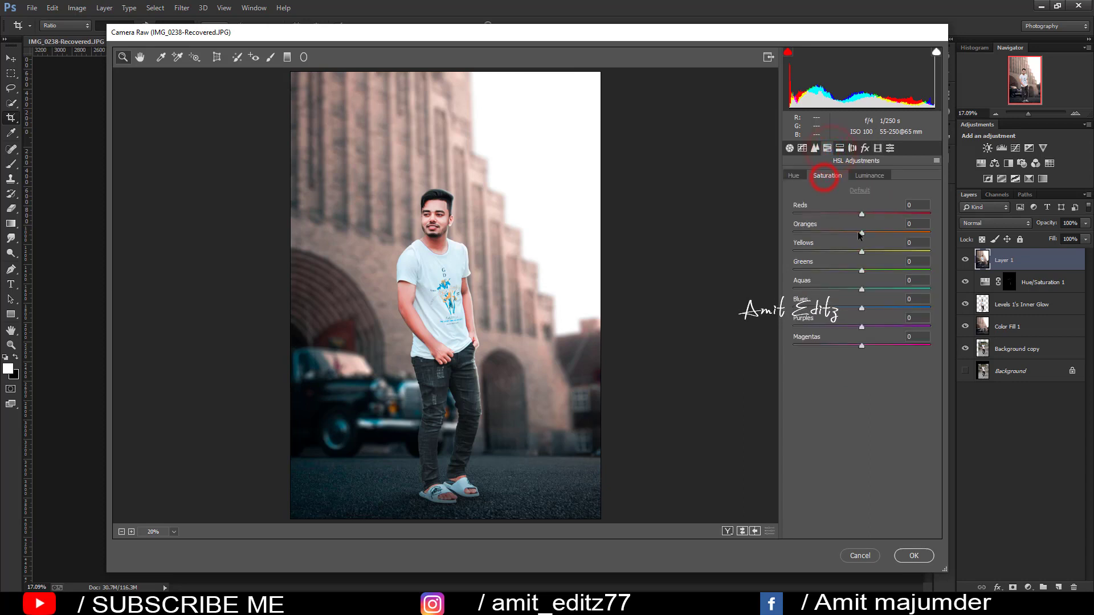
mouse_move(862, 214)
left_mouse_down()
mouse_move(883, 213)
mouse_move(868, 216)
left_mouse_up()
left_click(796, 176)
left_click(870, 176)
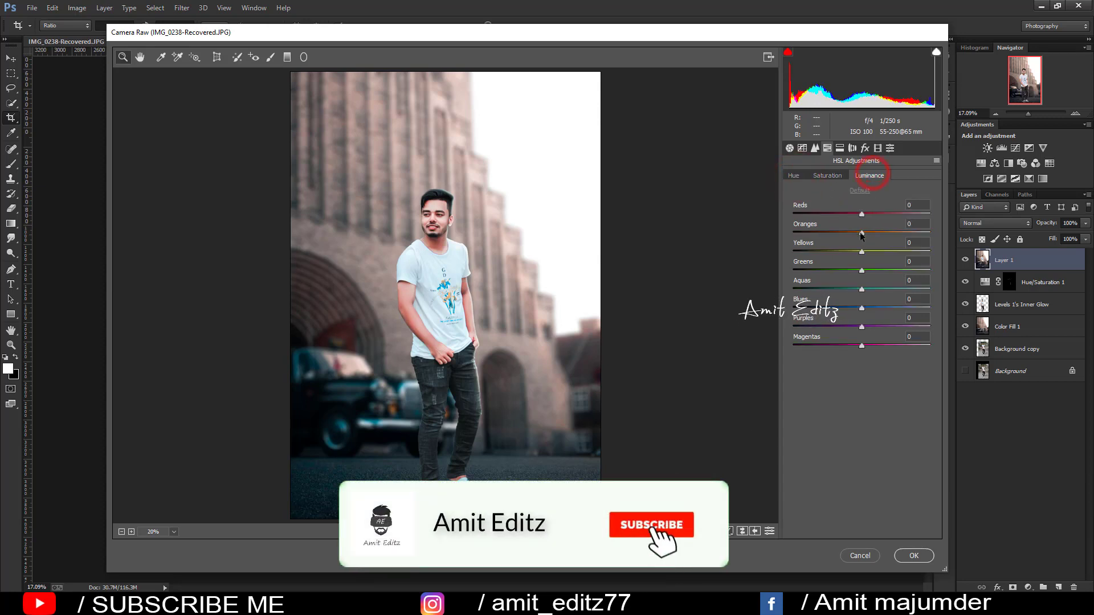
mouse_move(862, 233)
left_mouse_down()
mouse_move(876, 233)
mouse_move(867, 233)
left_mouse_up()
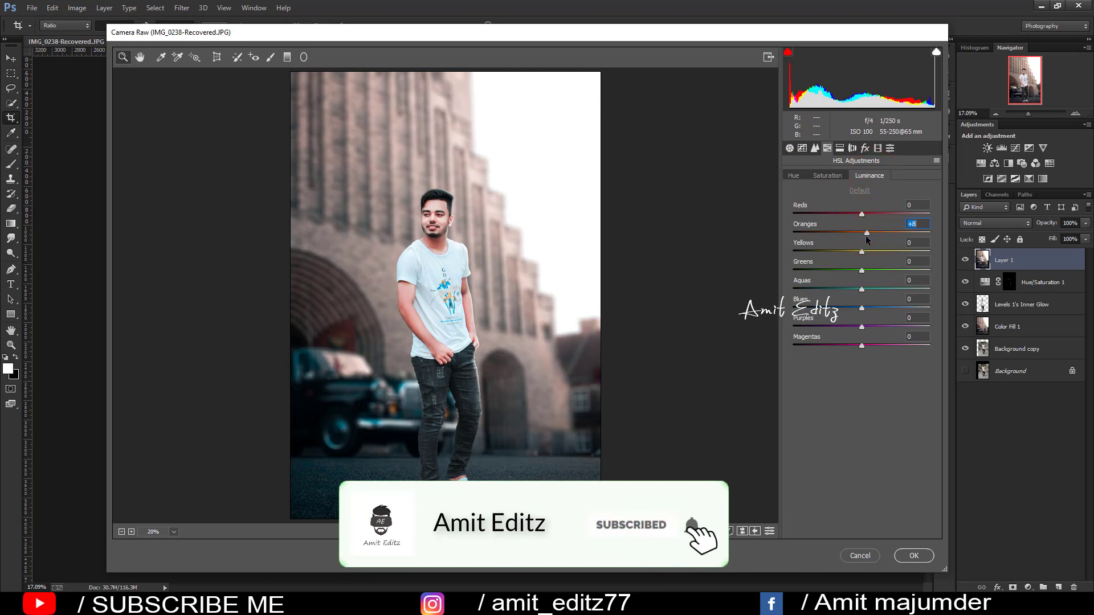
left_click(828, 175)
left_click_drag(861, 215, 840, 215)
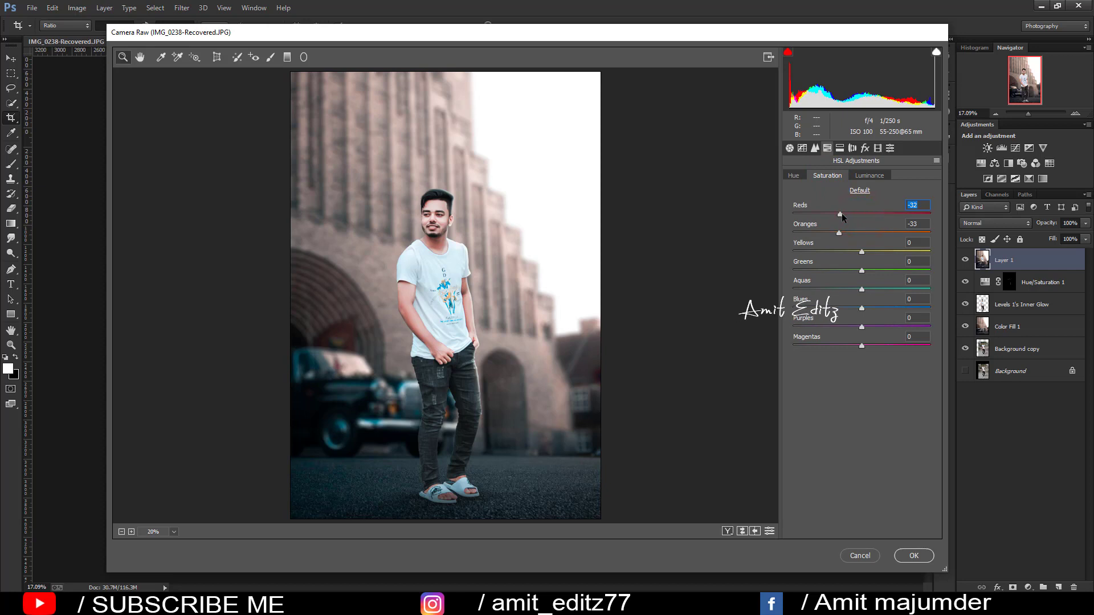
Add a -19 post-crop vignette and apply the Camera Raw grade.
left_click(866, 148)
left_click_drag(861, 295, 849, 296)
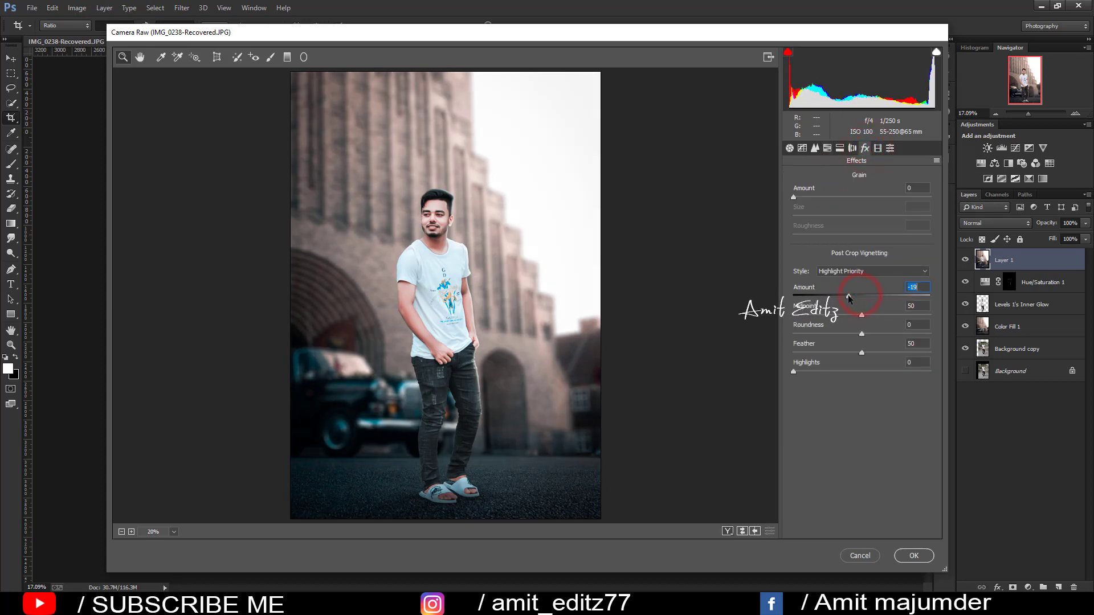
left_click(914, 555)
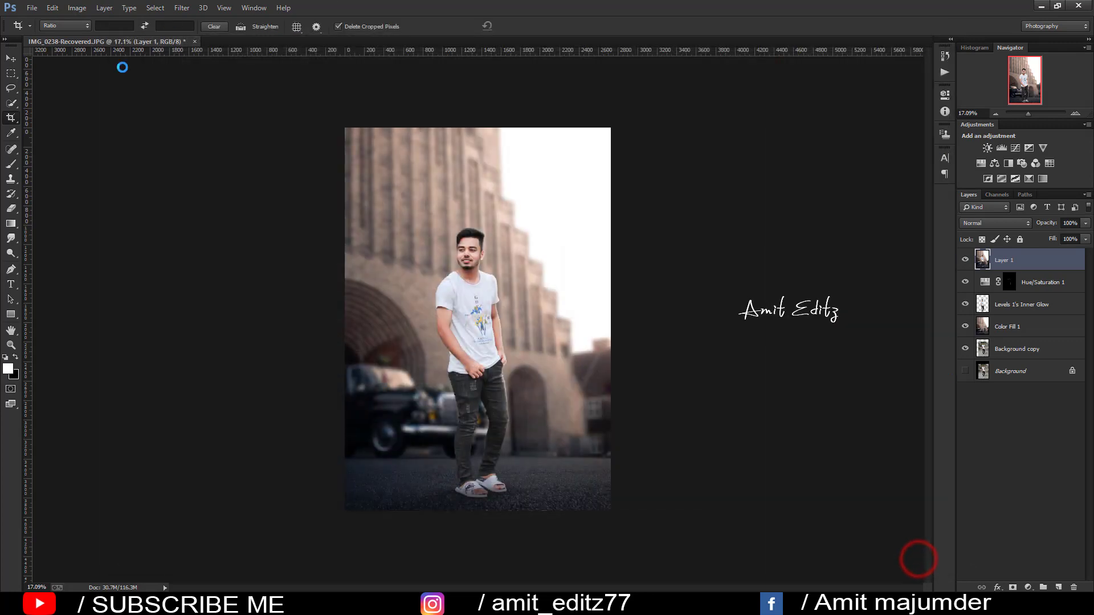
Add a Selective Color layer and set the Neutrals to Cyan +9 and Black +6.
scroll(516, 239, "up", 5)
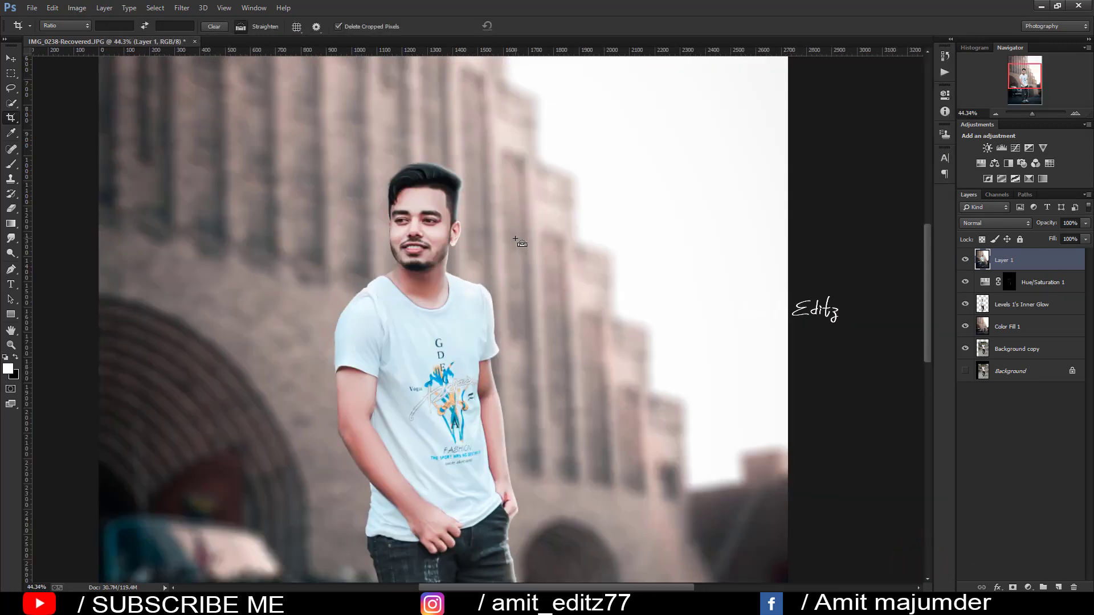
scroll(516, 240, "down", 5)
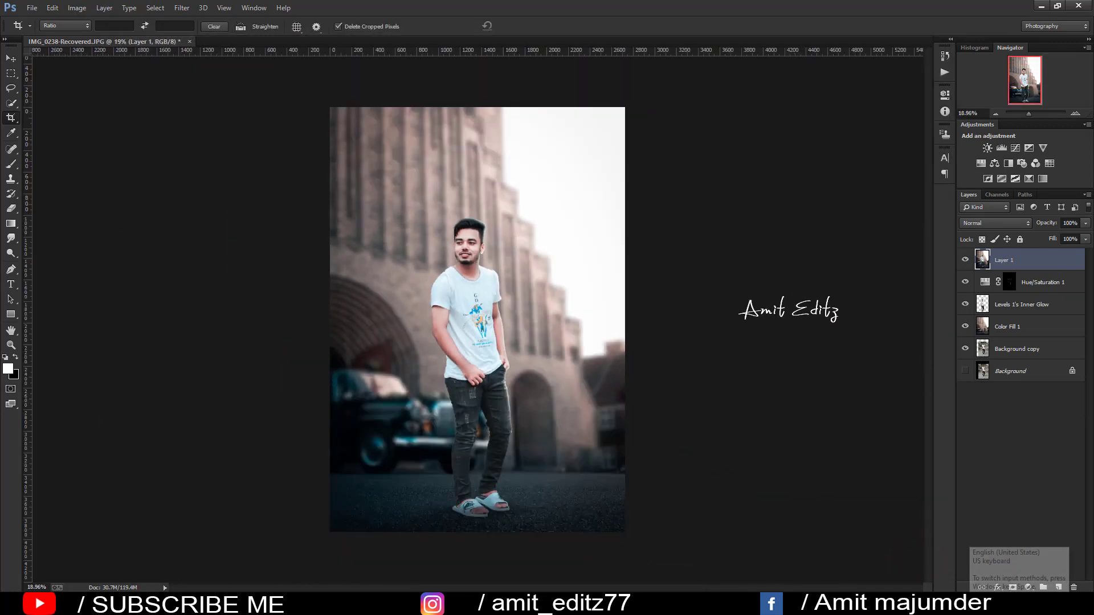
left_click(1028, 587)
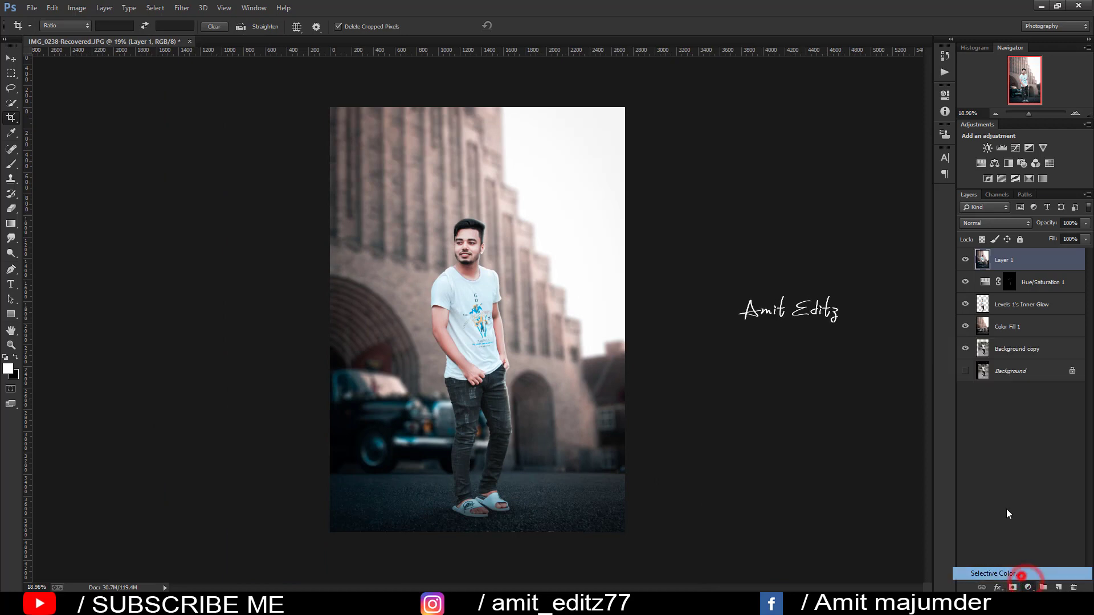
left_click(861, 136)
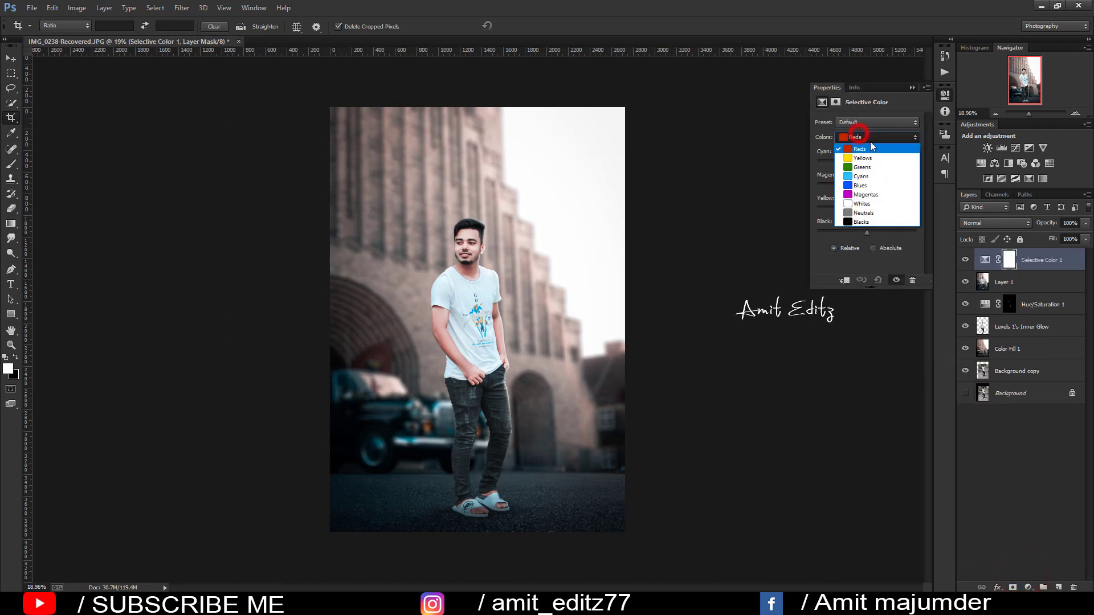
left_click(862, 214)
left_click_drag(867, 163, 873, 164)
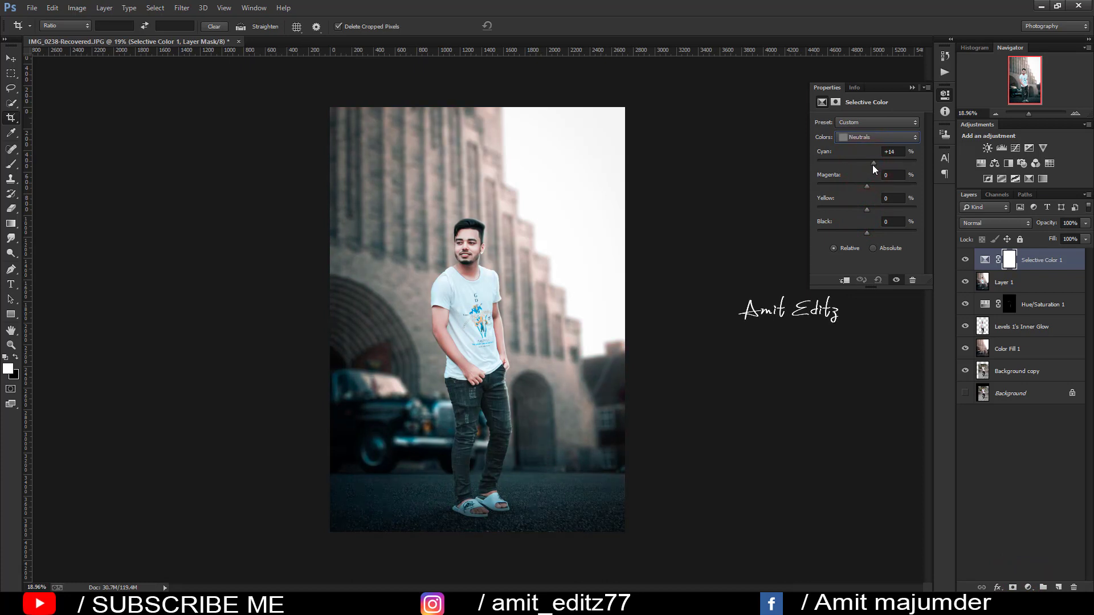
mouse_move(873, 164)
left_mouse_down()
mouse_move(861, 187)
mouse_move(871, 186)
left_mouse_up()
left_click(894, 175)
left_click_drag(867, 209, 878, 210)
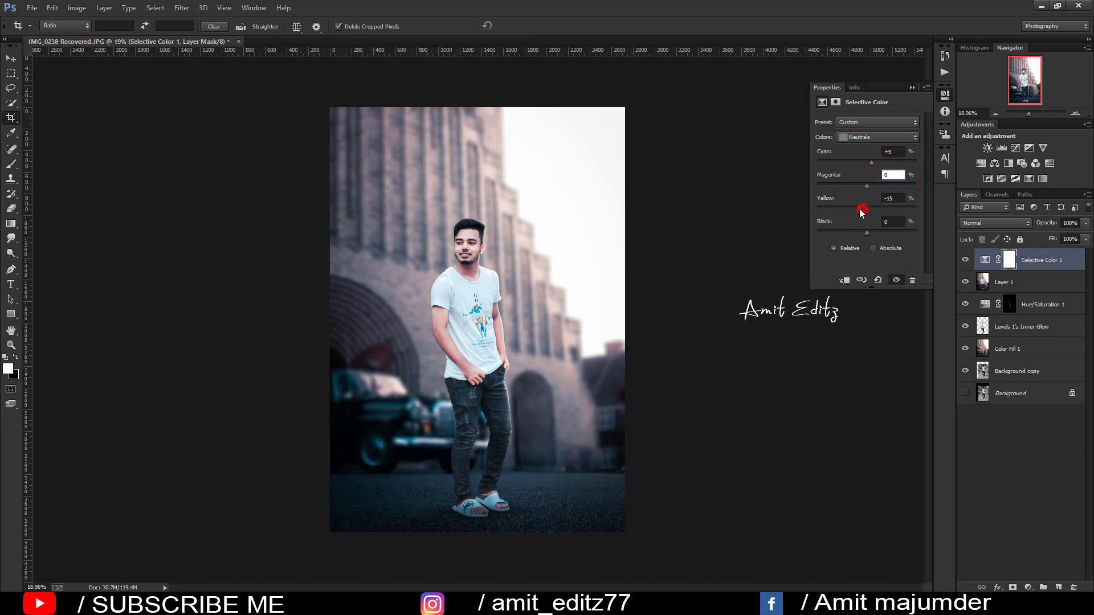
left_click(897, 199)
left_click_drag(866, 233, 868, 231)
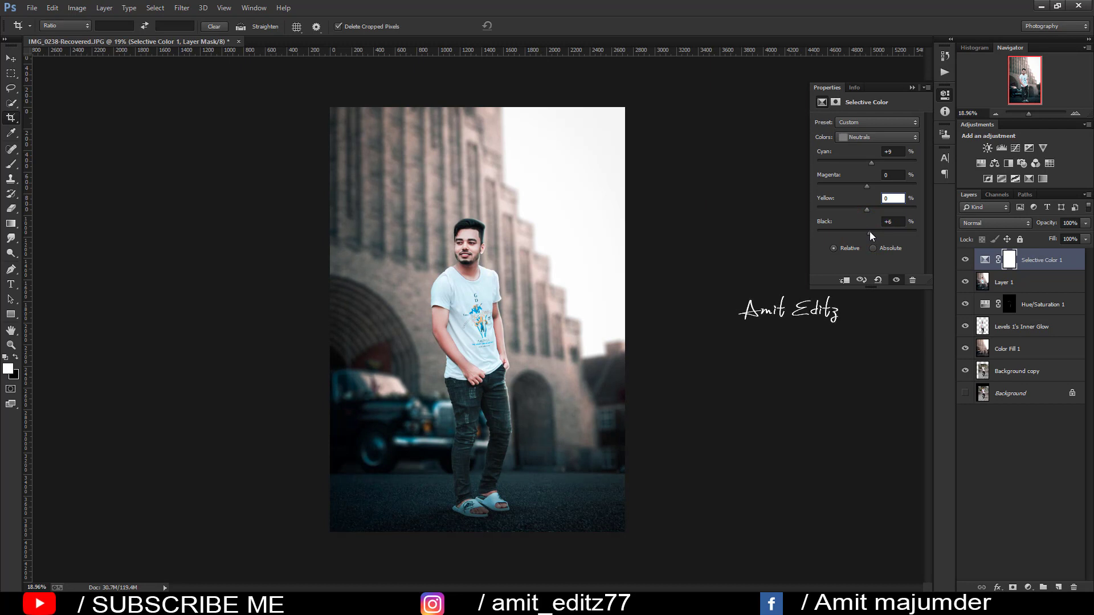
Switch to the Blacks range and adjust its cyan and magenta.
left_click(862, 139)
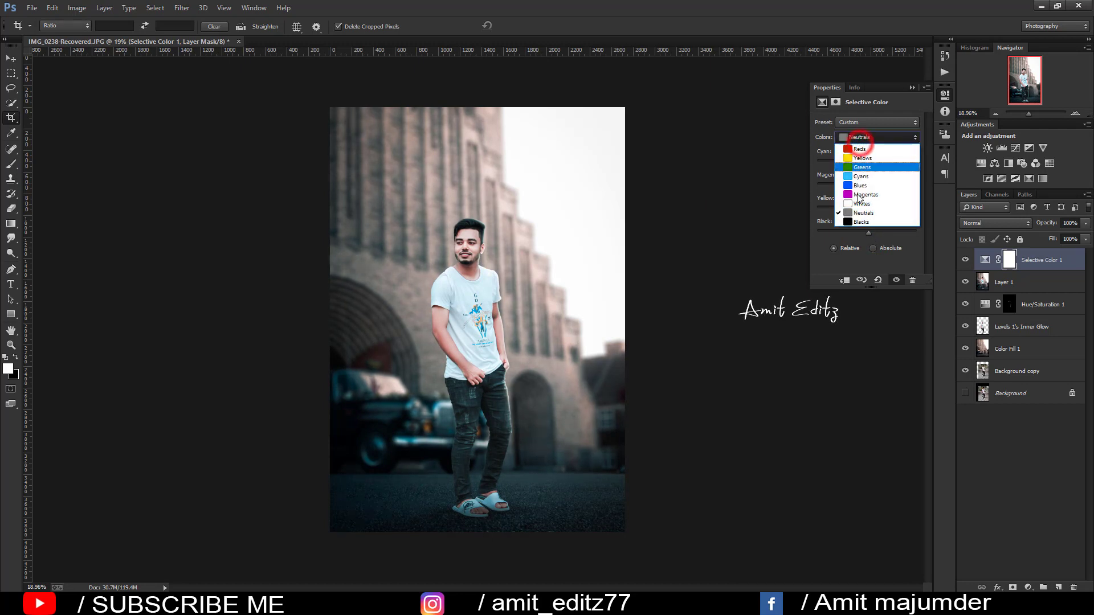
left_click(857, 223)
left_click_drag(867, 163, 872, 163)
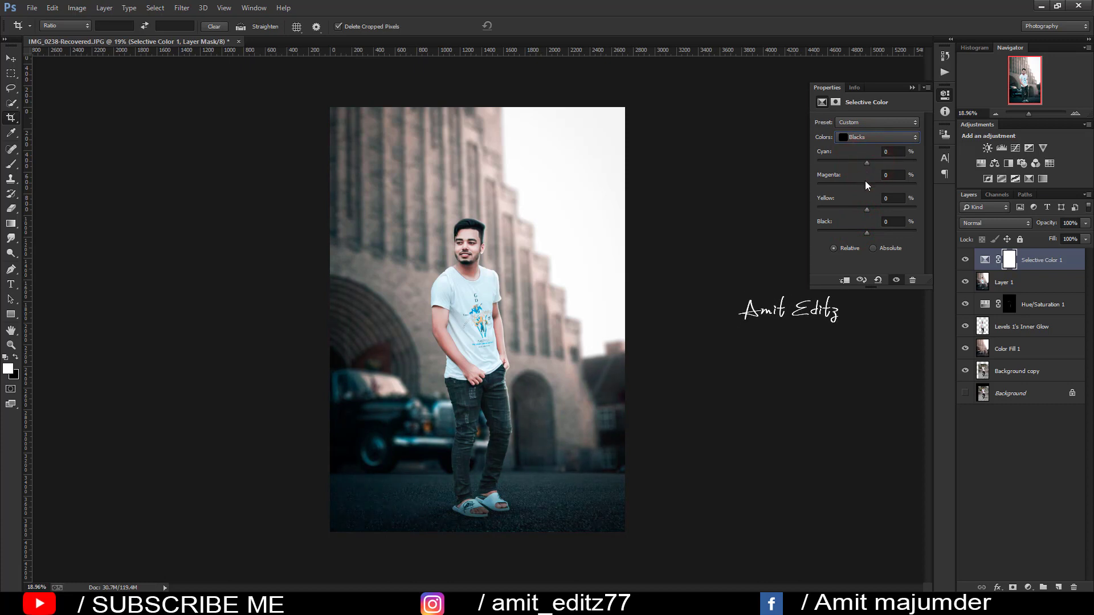
left_click_drag(867, 184, 871, 184)
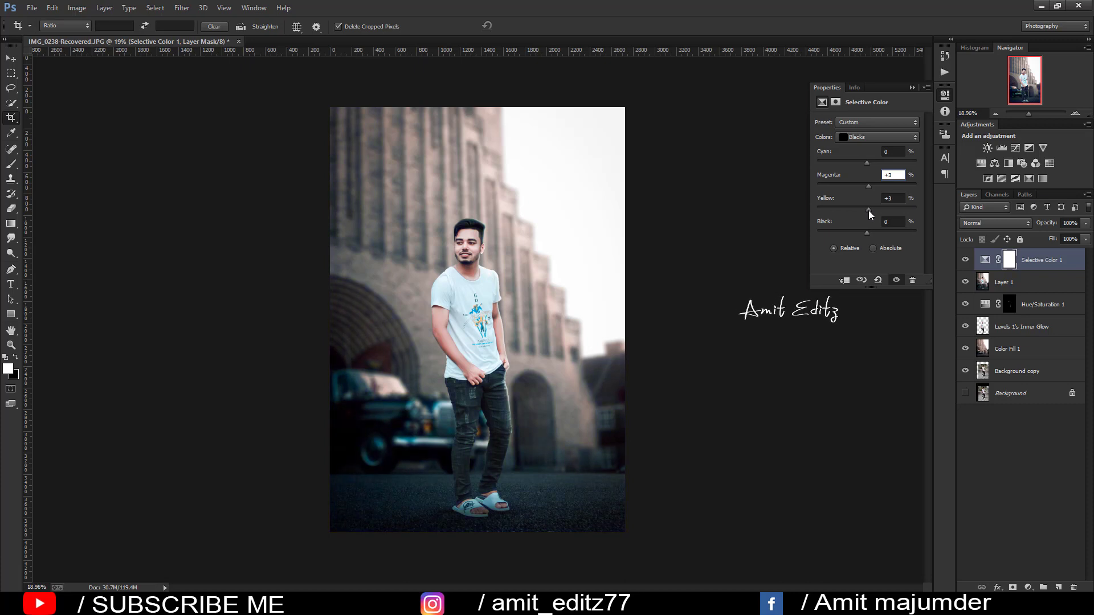
Fine-tune the Black slider for the Blacks in the Selective Color adjustment.
left_click_drag(870, 228, 865, 238)
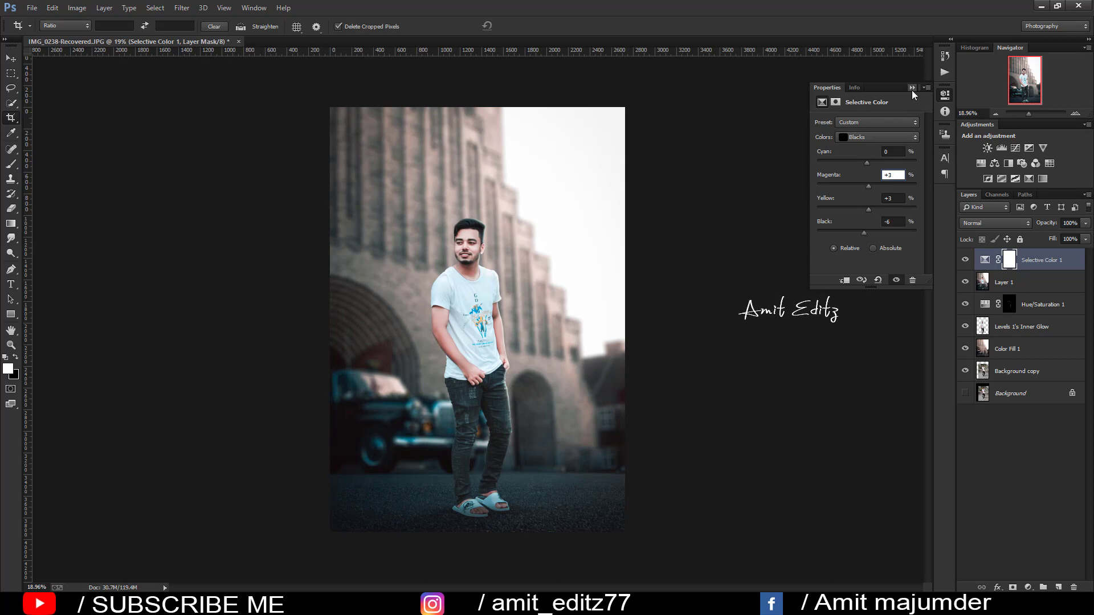
left_click_drag(868, 235, 869, 234)
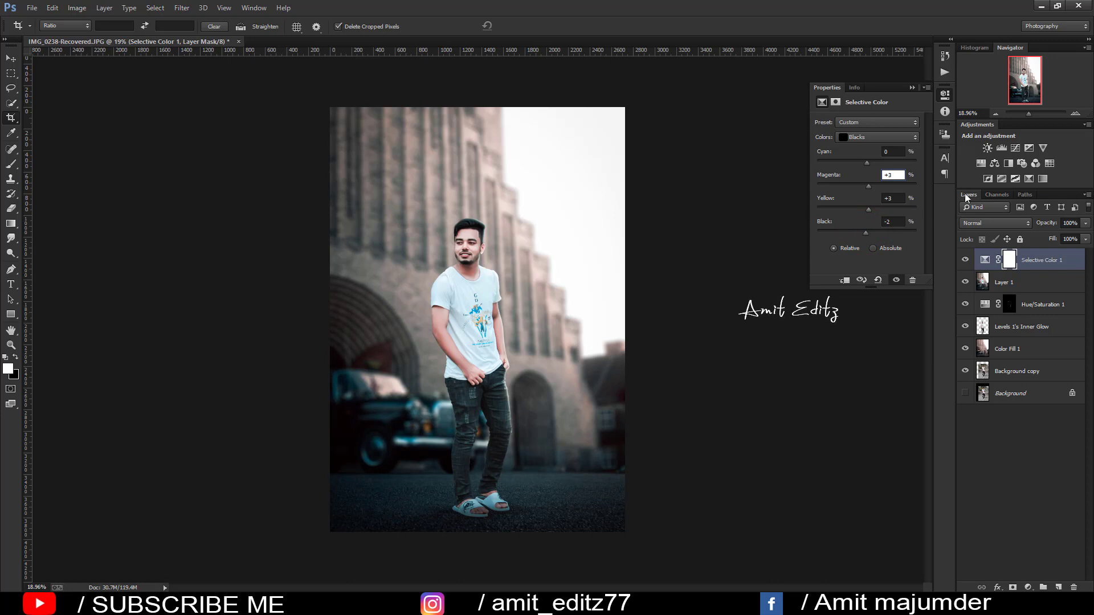
left_click(821, 402)
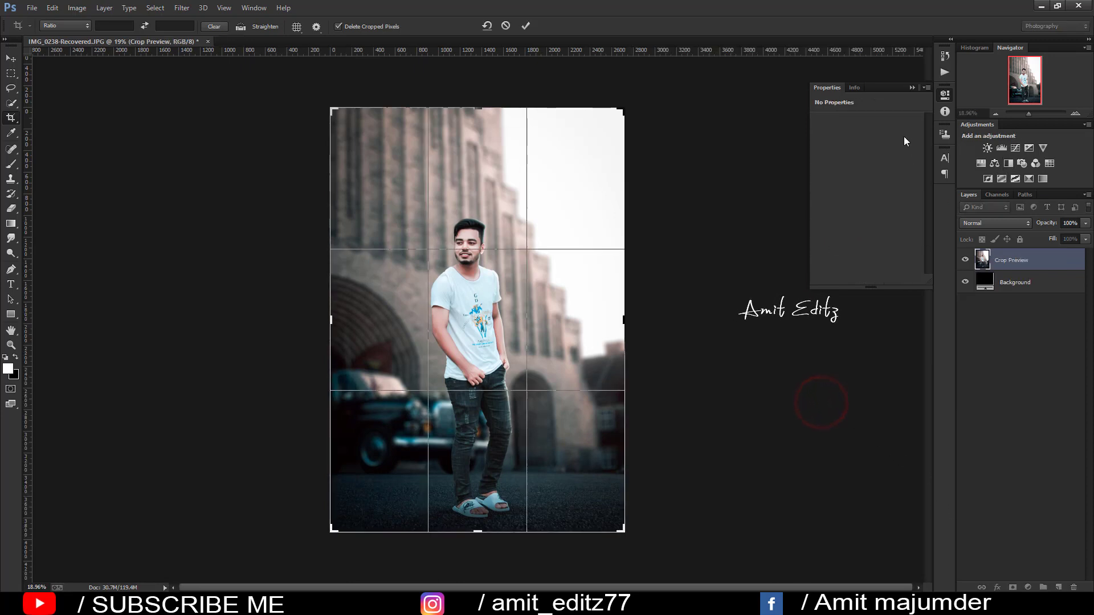
Collapse the adjustment properties and cancel the crop to keep the full image.
left_click(912, 88)
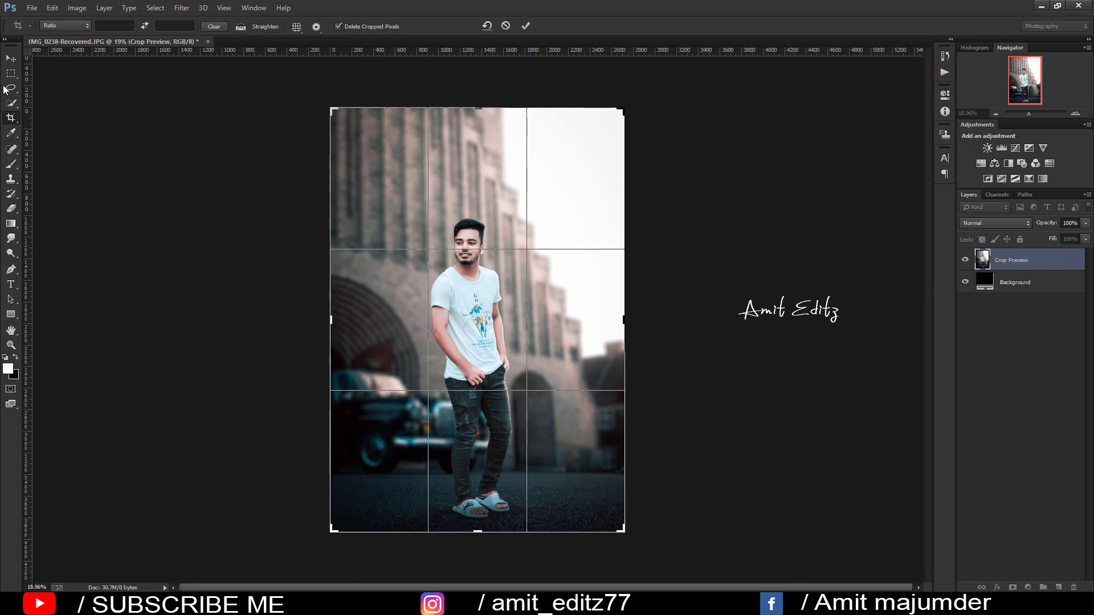
left_click(10, 59)
left_click(607, 228)
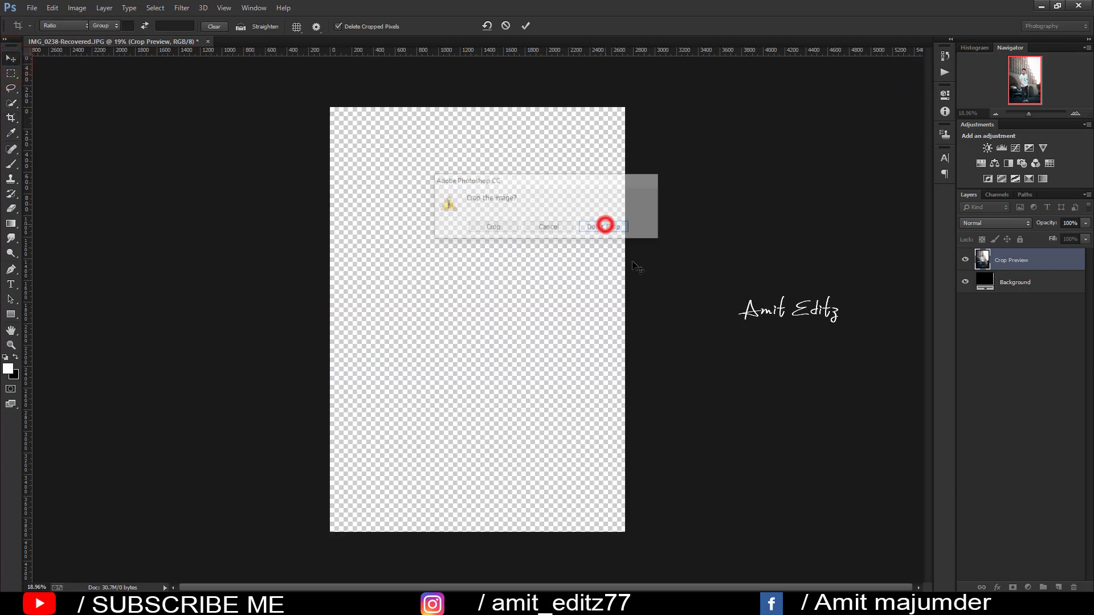
Add an Exposure adjustment layer with exposure 0 and offset about +0.0115.
left_click(1026, 587)
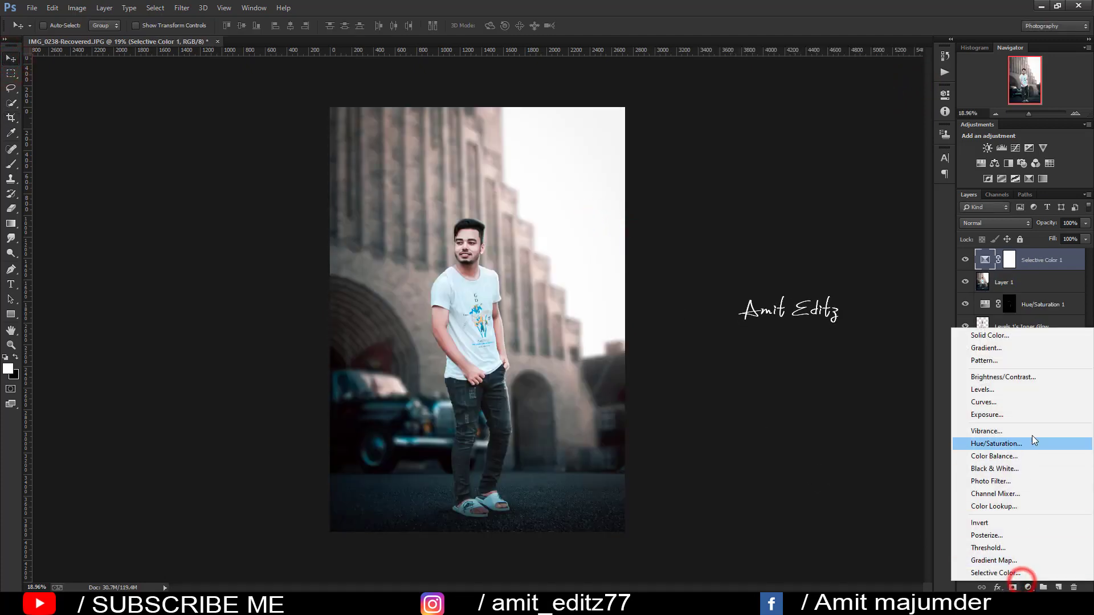
left_click(996, 415)
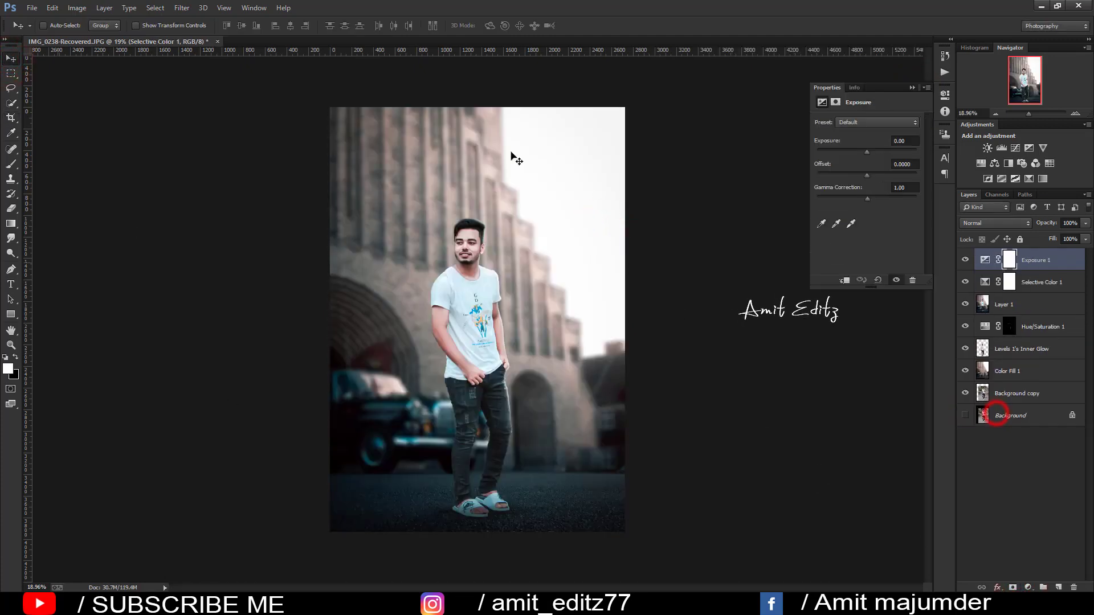
left_click_drag(868, 152, 868, 152)
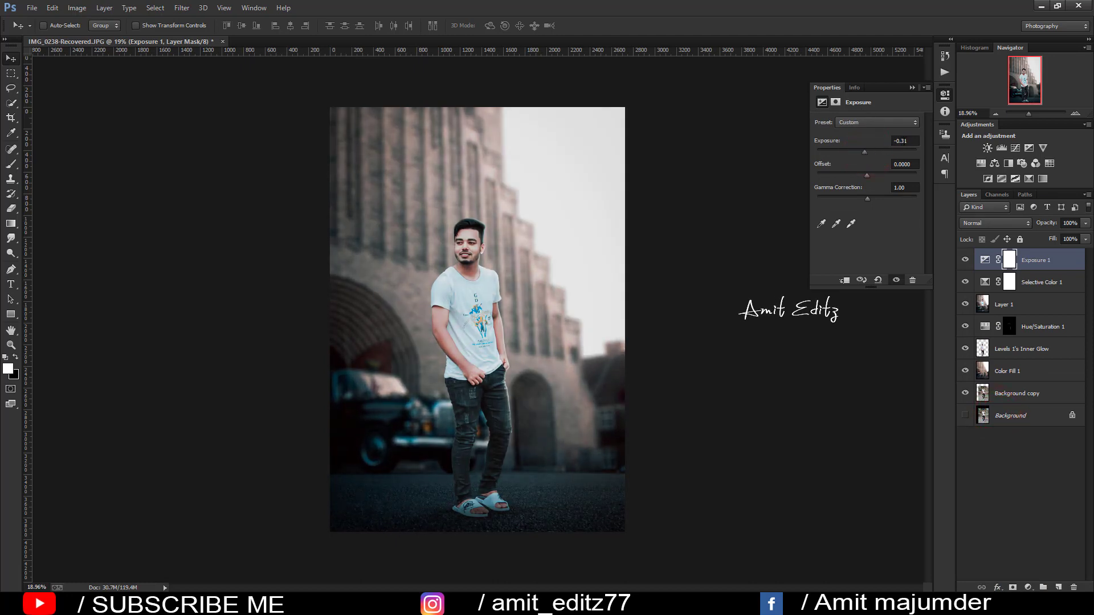
type("0")
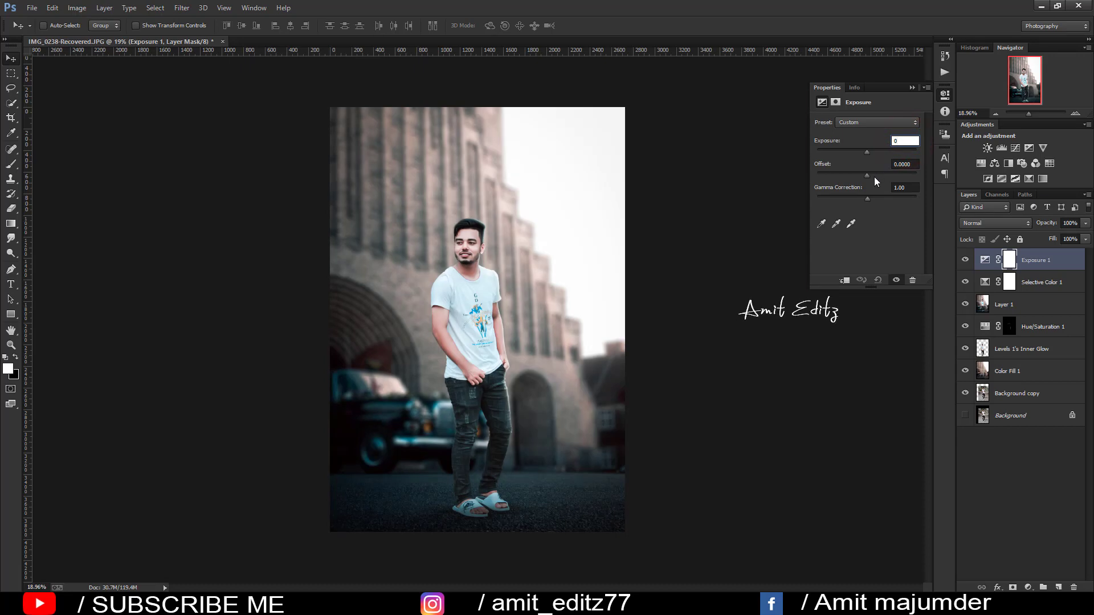
left_click_drag(864, 177, 869, 177)
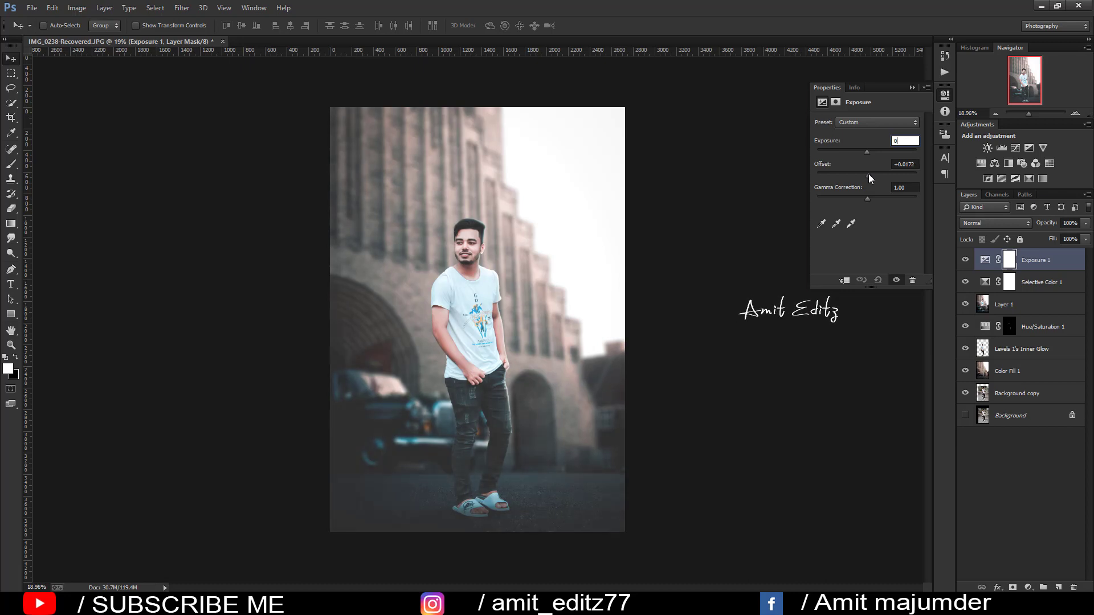
left_click_drag(870, 174, 868, 173)
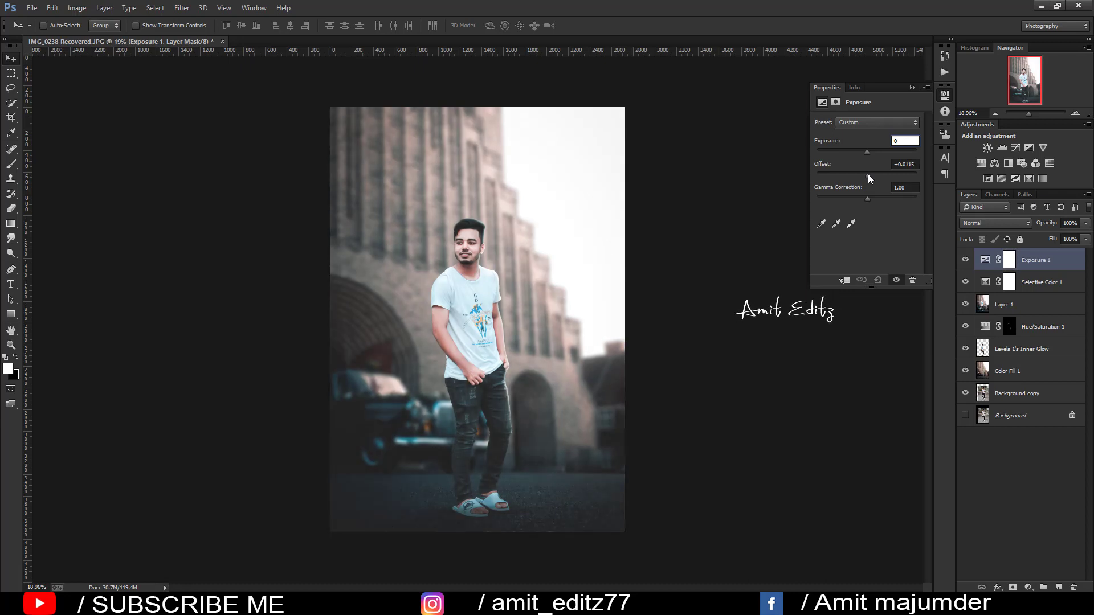
left_click(912, 88)
Merge Exposure 1, Selective Color 1 and Layer 1, then duplicate the merged layer.
left_click(1031, 275, "shift")
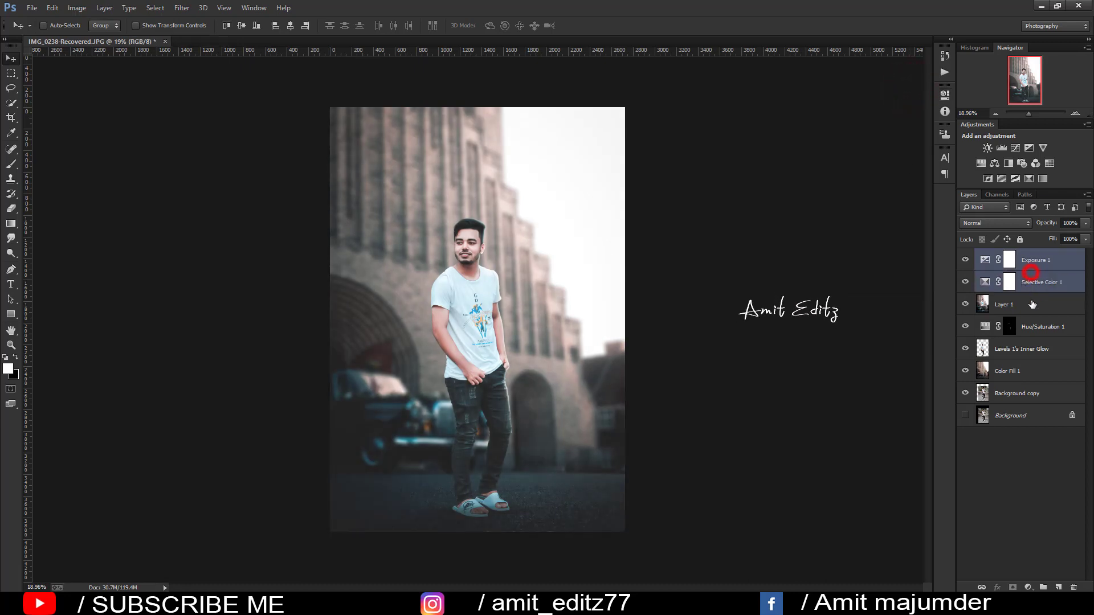
left_click(1032, 305, "shift")
right_click(1029, 302)
left_click(943, 413)
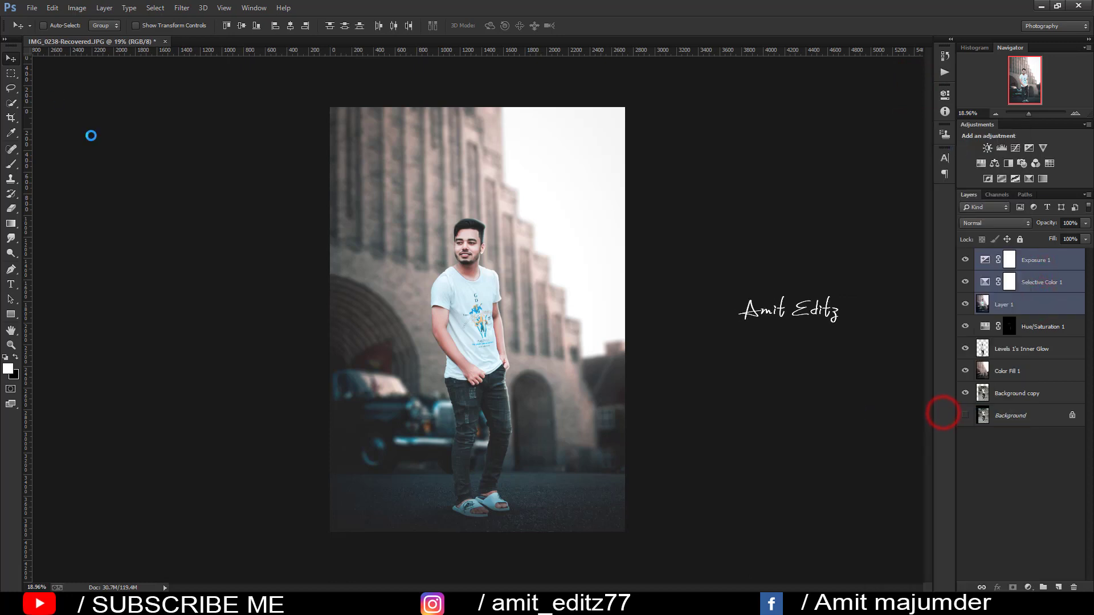
left_click_drag(1038, 264, 1058, 587)
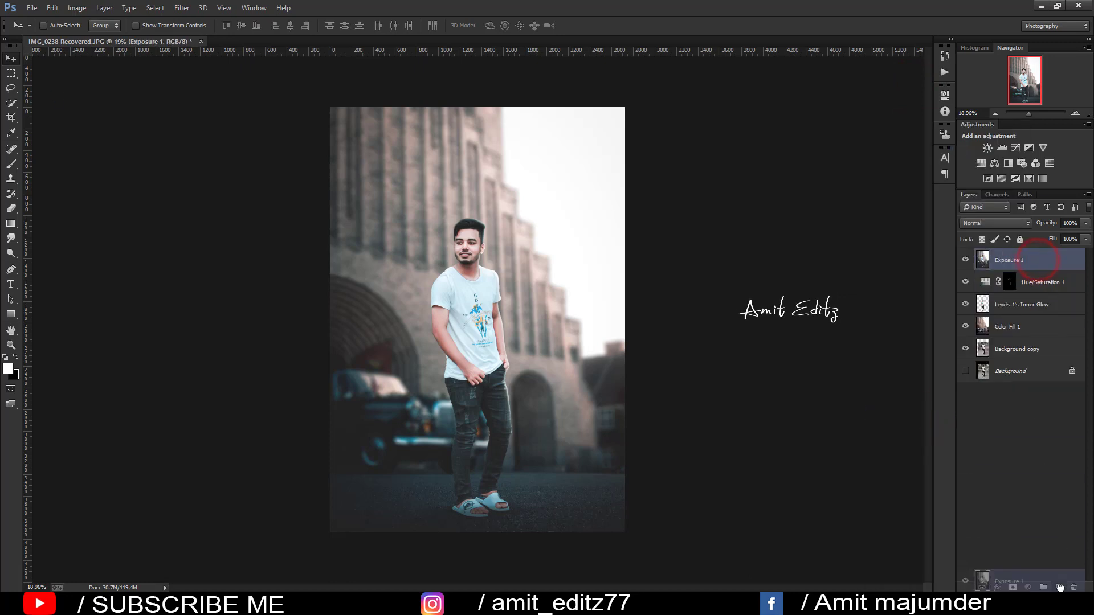
Dodge the man's arm down to the wrist to brighten it.
left_click(10, 257)
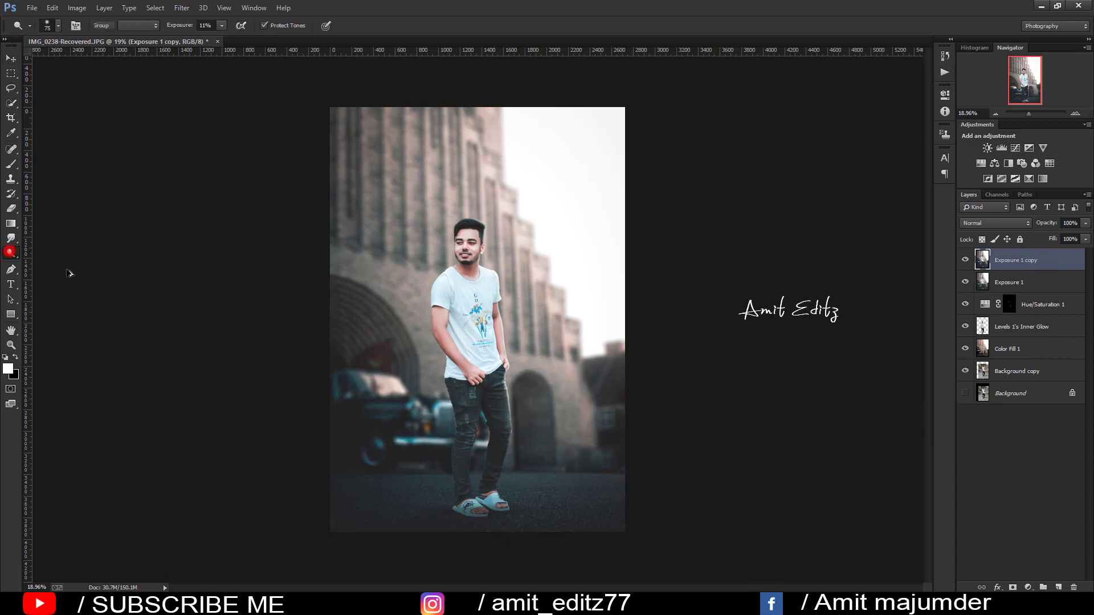
scroll(618, 171, "up", 3)
scroll(381, 378, "up", 2)
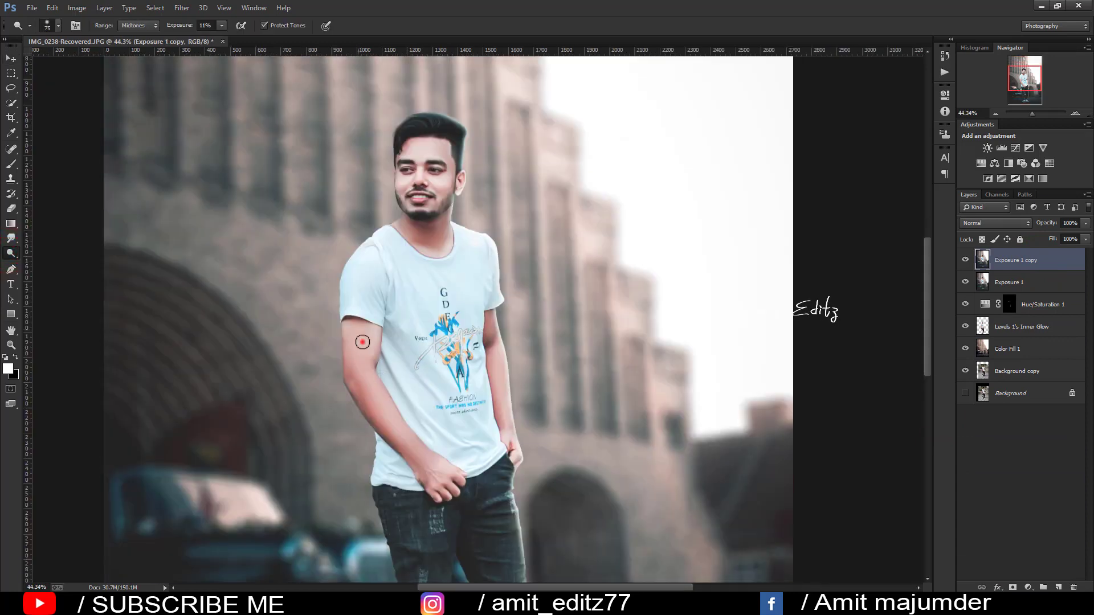
left_click_drag(363, 342, 417, 452)
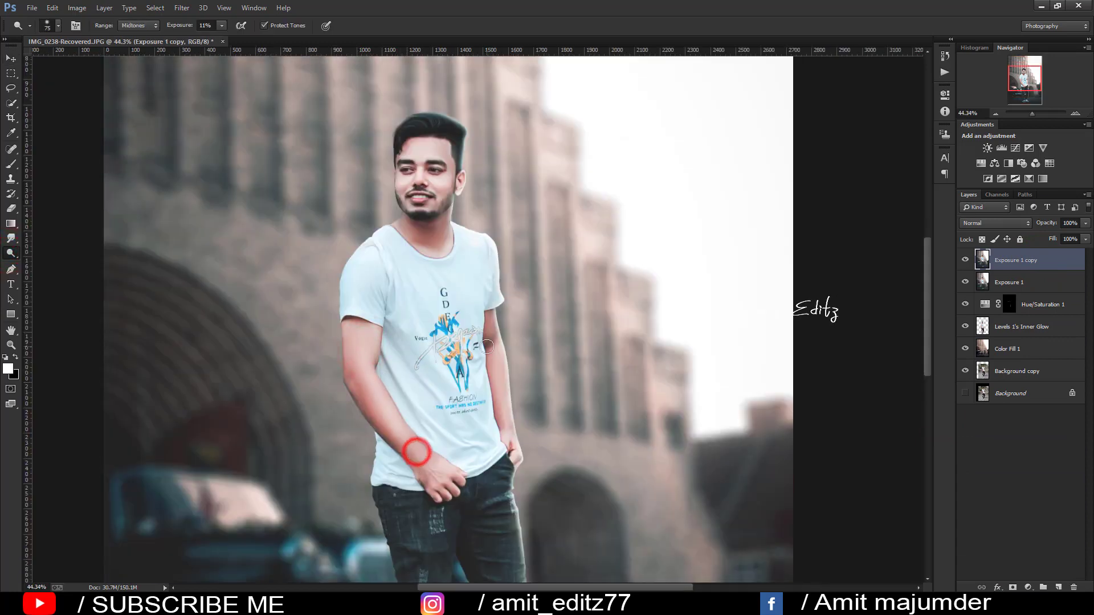
scroll(488, 349, "up", 3)
mouse_move(435, 133)
left_mouse_down()
mouse_move(435, 380)
mouse_move(421, 337)
left_mouse_up()
scroll(421, 336, "down", 5)
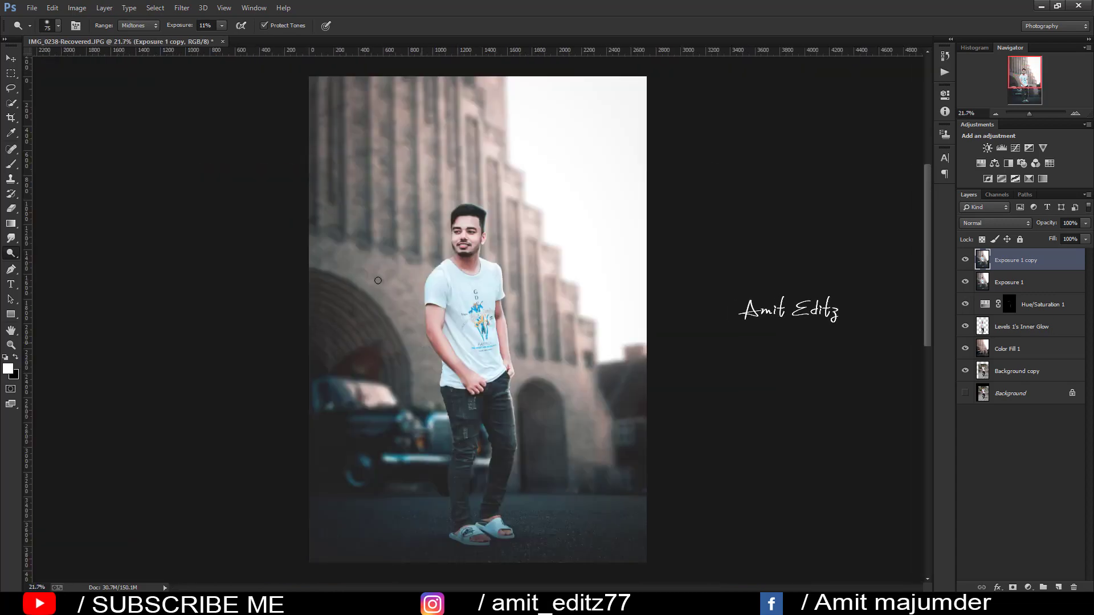
left_click(182, 8)
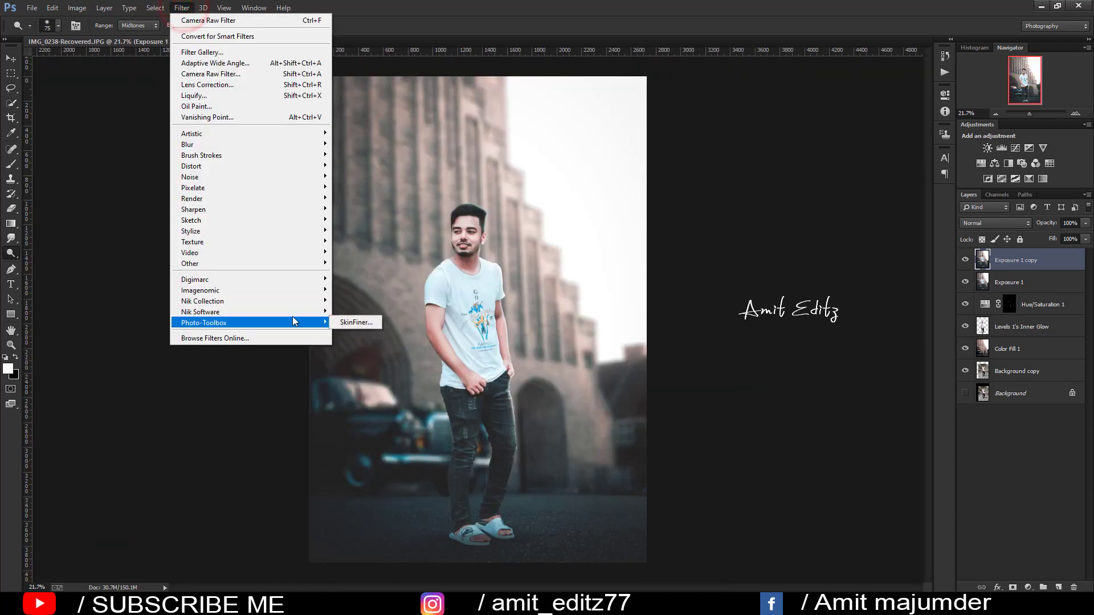
Apply SkinFiner smoothing to Exposure 1 copy, then duplicate it as Exposure 1 copy 2.
left_click(358, 323)
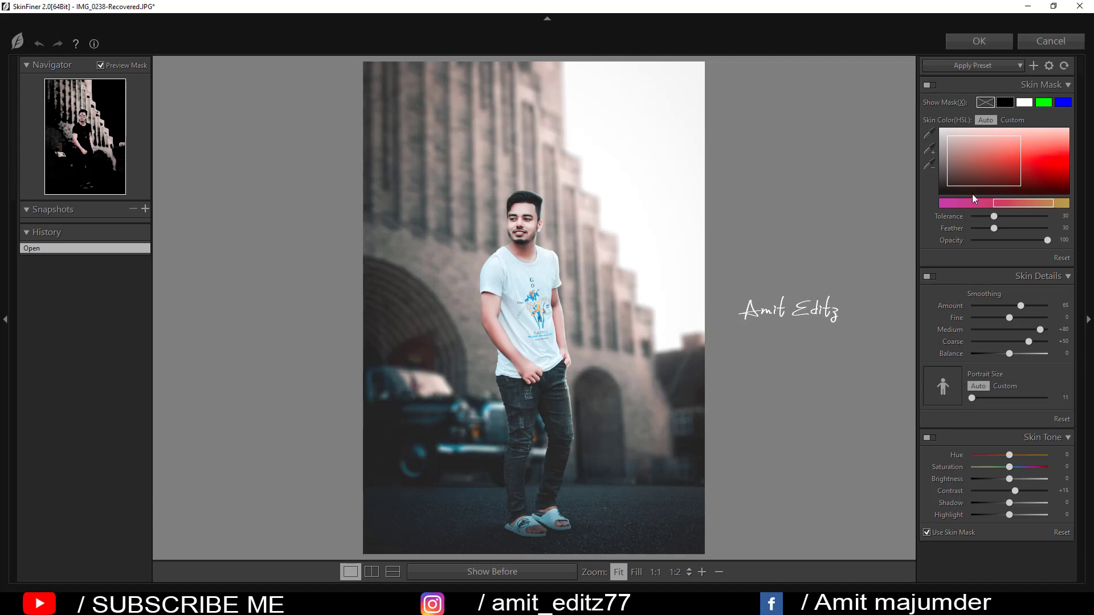
left_click(972, 41)
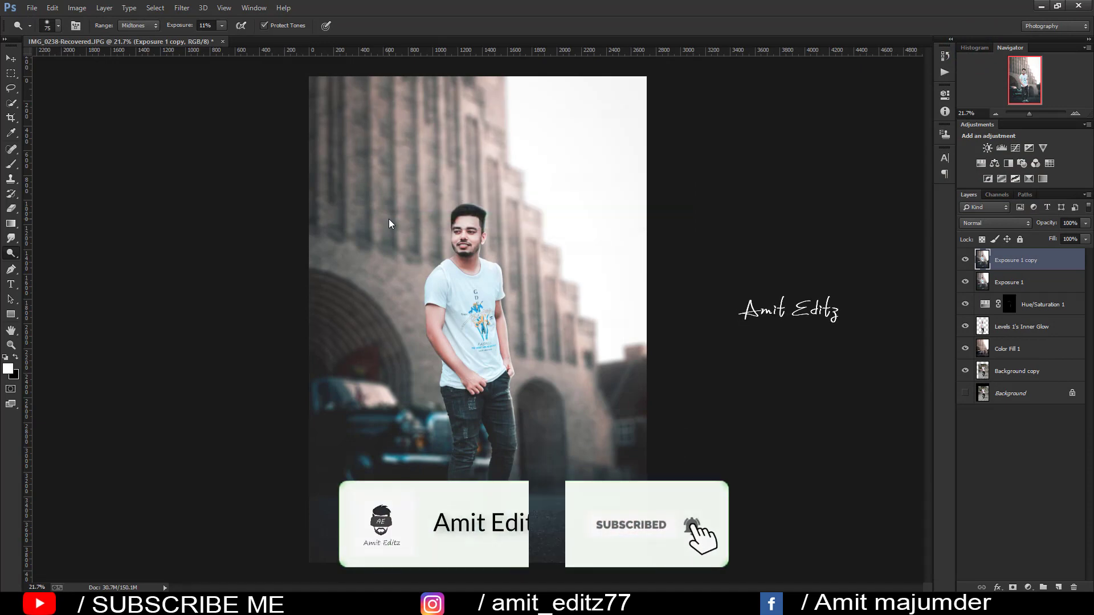
left_click_drag(450, 236, 512, 203)
scroll(512, 203, "up", 5)
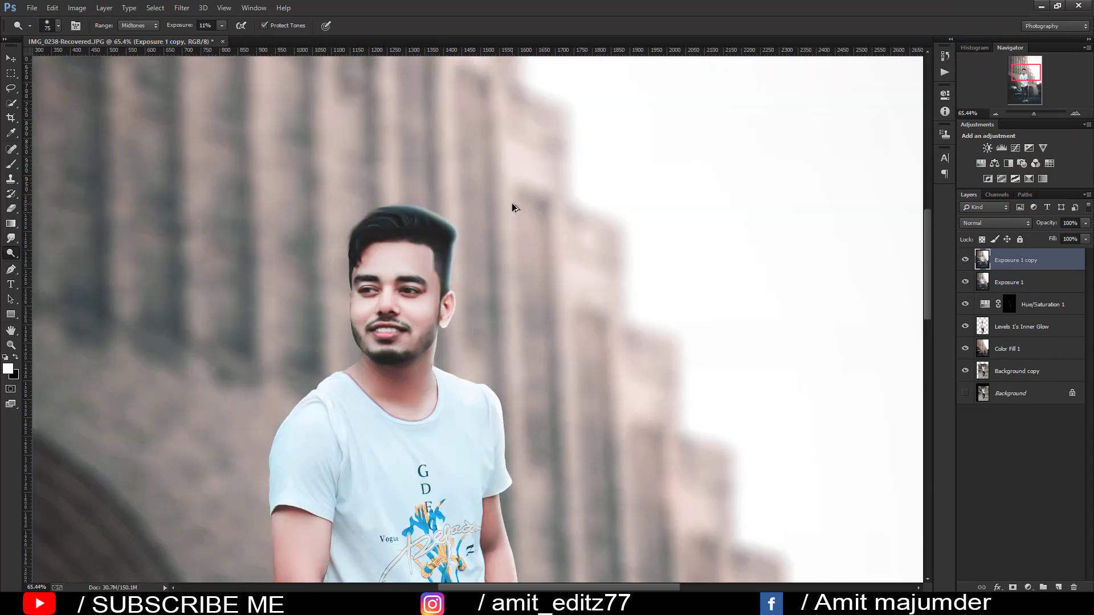
scroll(512, 203, "down", 4)
scroll(514, 209, "down", 2)
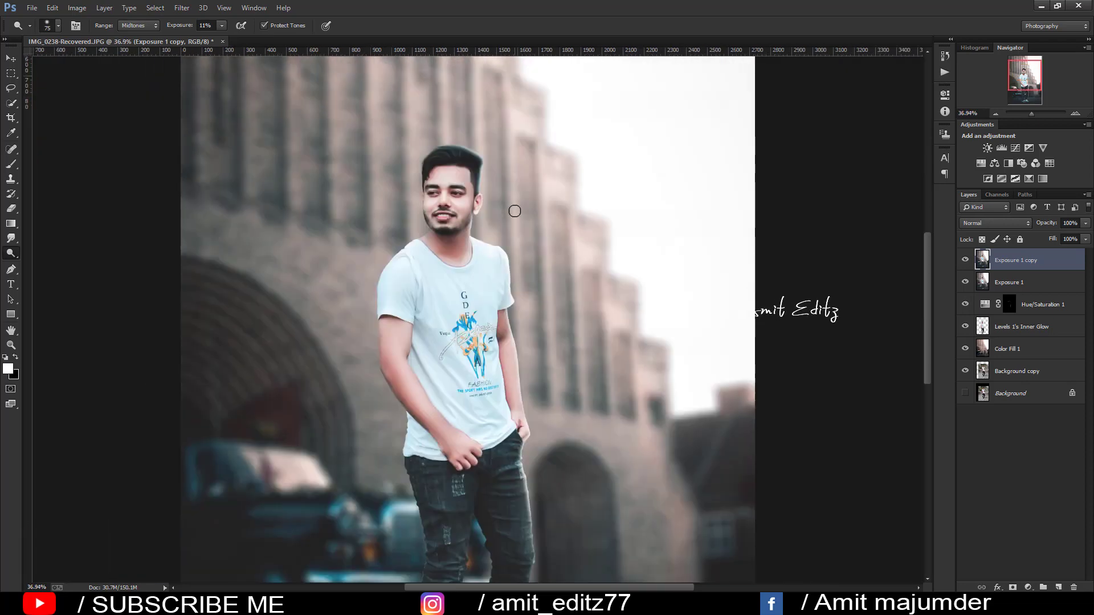
scroll(515, 214, "down", 1)
scroll(507, 218, "down", 2)
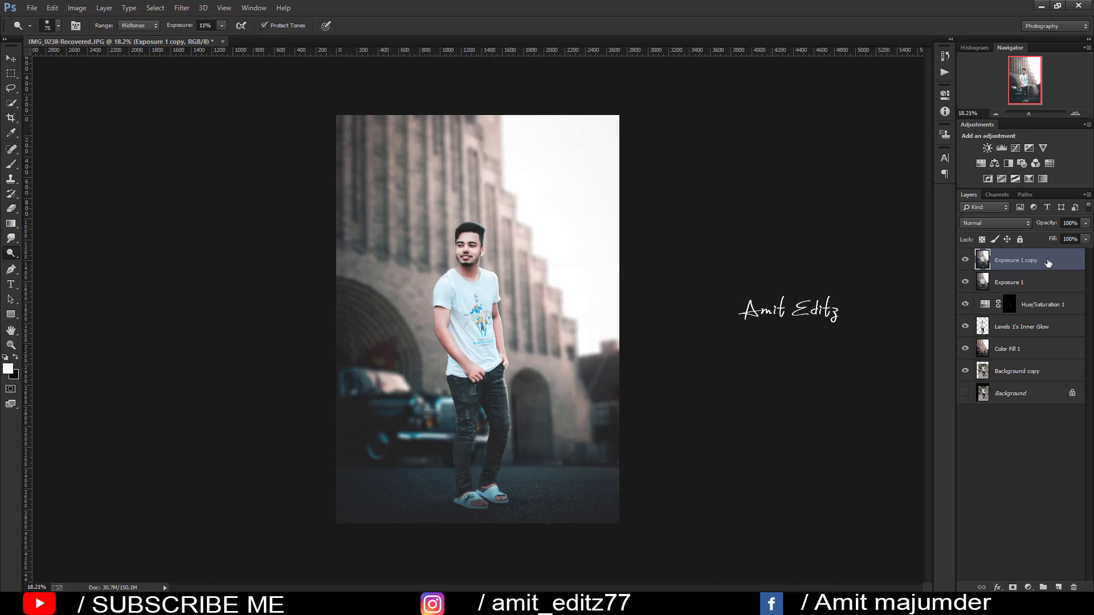
left_click_drag(1048, 262, 1059, 588)
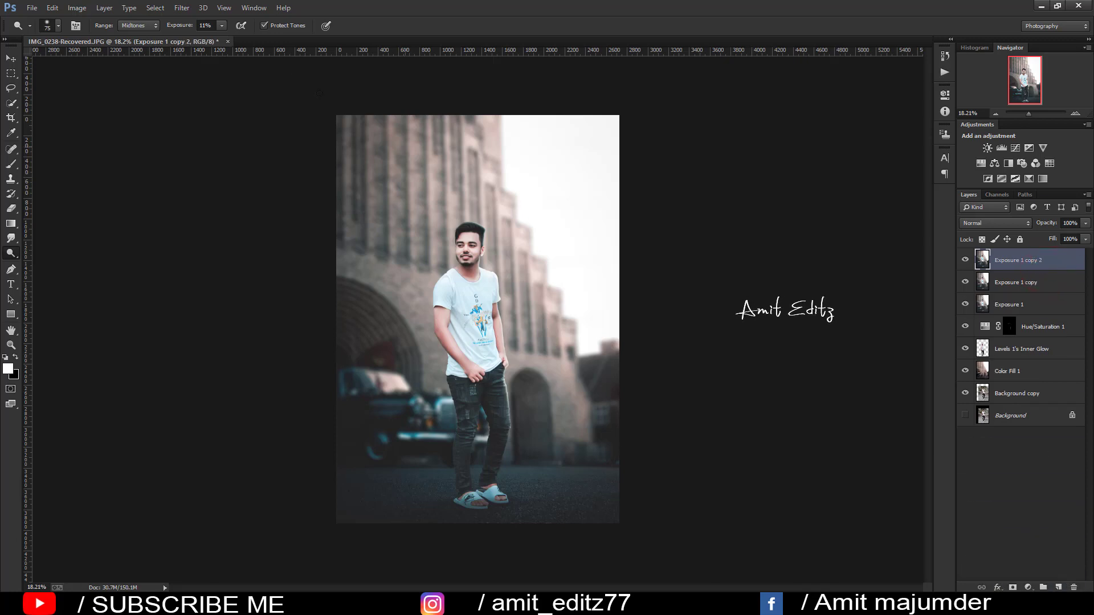
Add a High Pass layer in Soft Light mode and merge it into Exposure 1 copy.
left_click(181, 7)
mouse_move(189, 264)
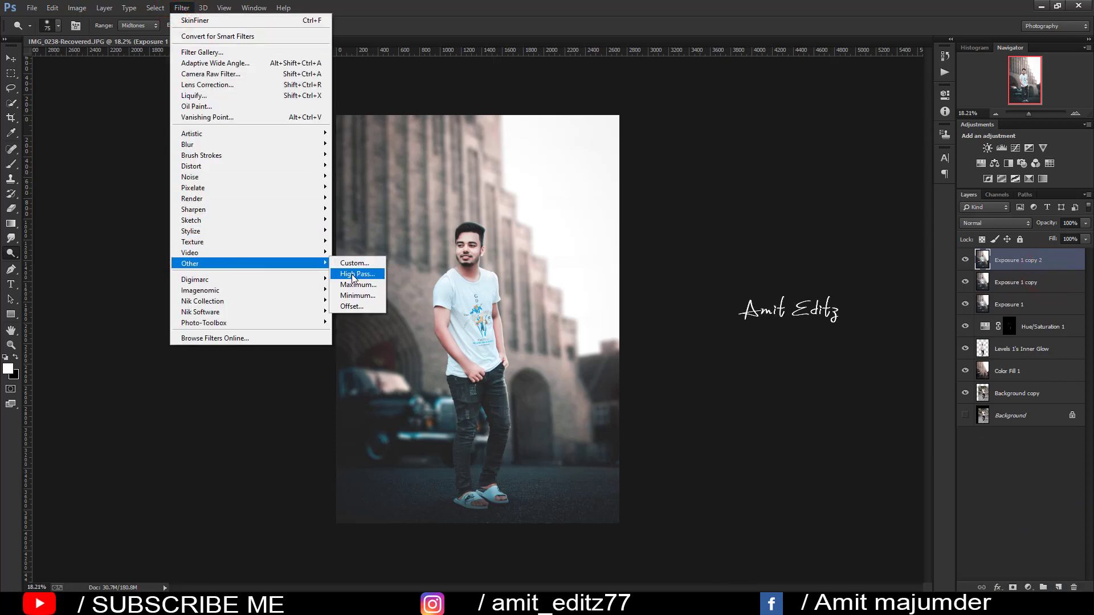
left_click(353, 274)
left_click(603, 162)
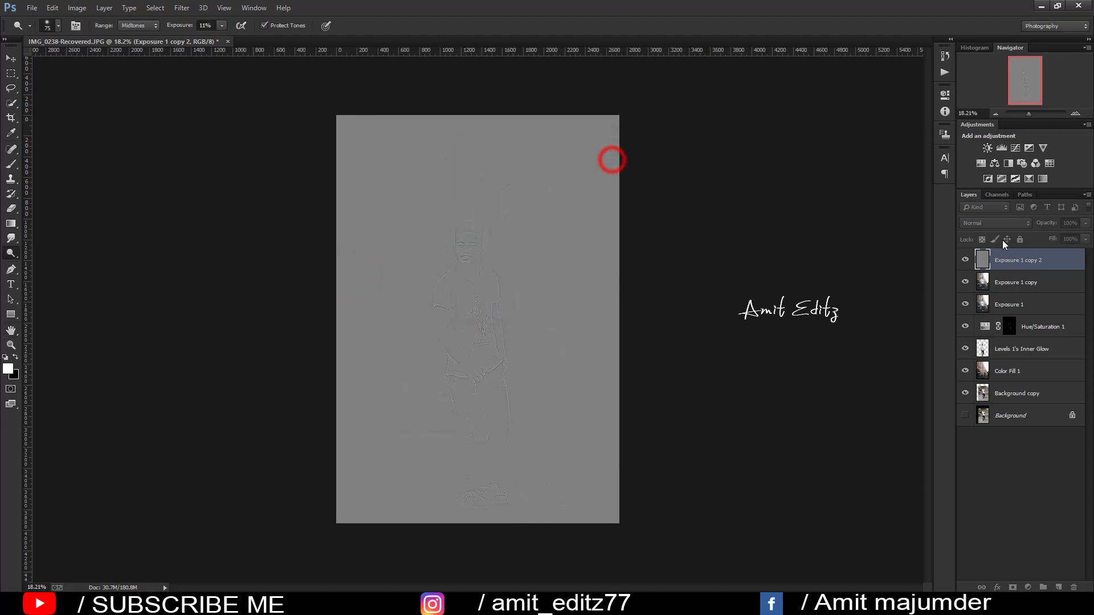
left_click(991, 223)
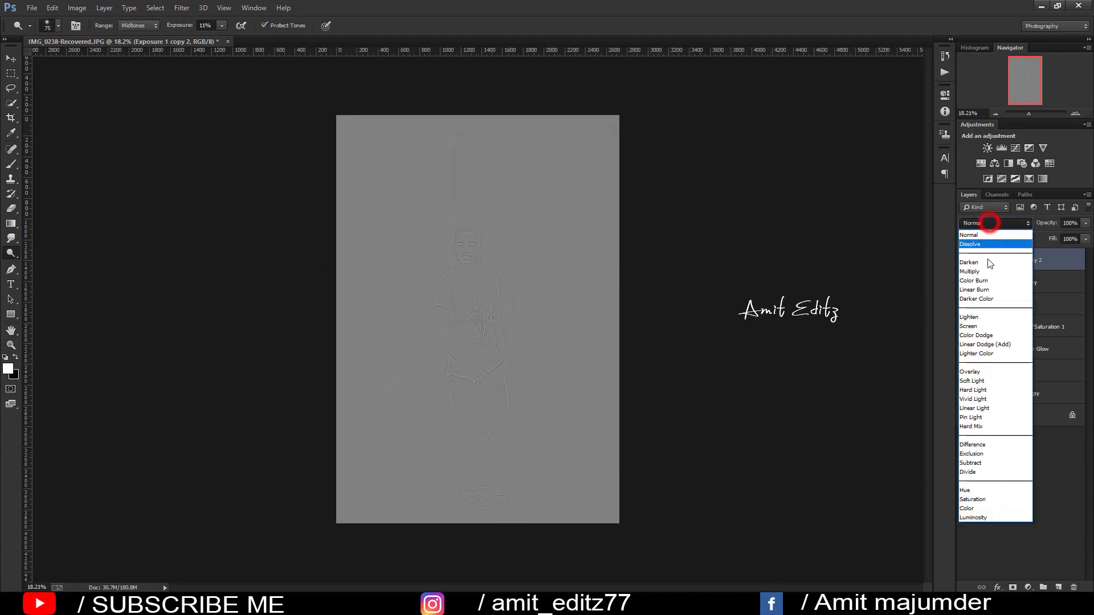
left_click(972, 381)
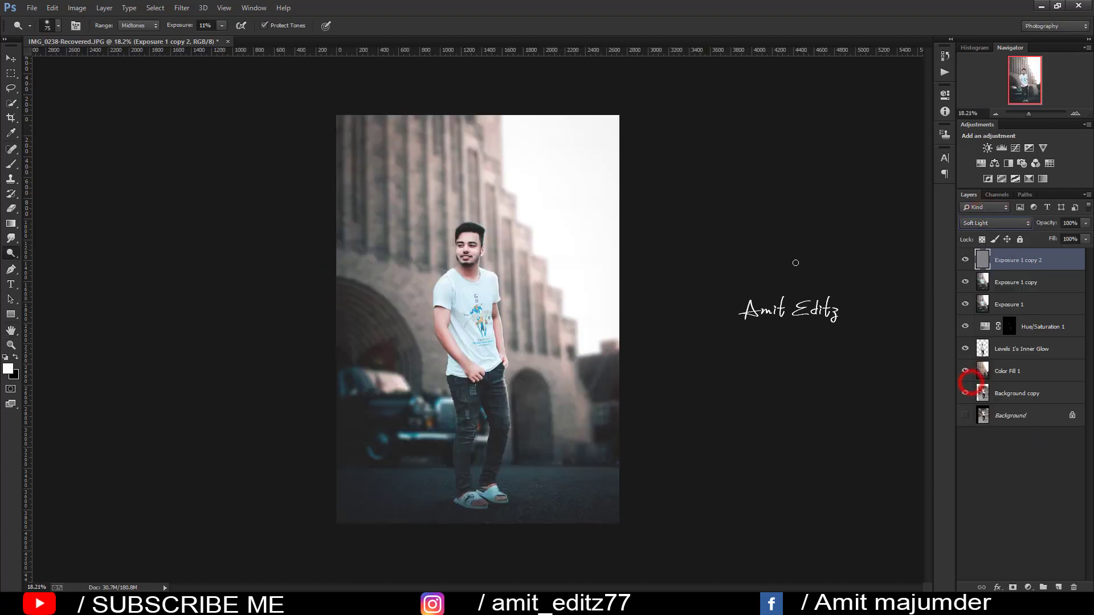
left_click(1027, 285, "ctrl")
right_click(1023, 279)
left_click(920, 412)
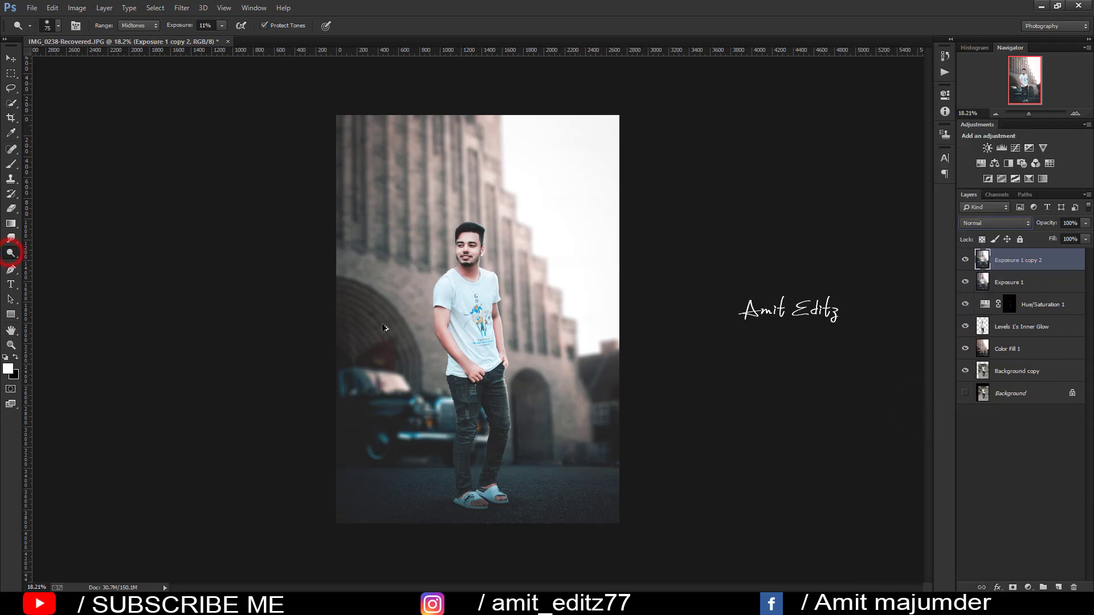
Dodge spots and highlights along the man's jeans to brighten them.
scroll(521, 362, "up", 3)
scroll(479, 373, "down", 3)
scroll(430, 385, "down", 2)
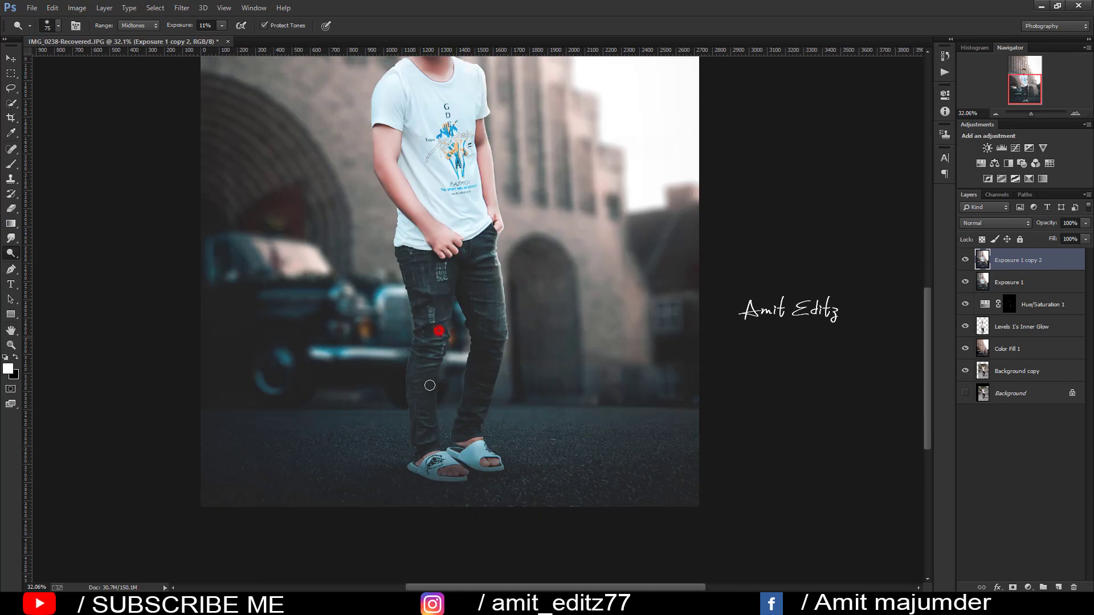
left_click(435, 302)
left_click(428, 383)
mouse_move(486, 283)
left_mouse_down()
mouse_move(501, 344)
mouse_move(468, 441)
left_mouse_up()
Dodge the lower jeans and the area around the sandals.
mouse_move(437, 458)
left_mouse_down()
mouse_move(451, 478)
mouse_move(436, 456)
mouse_move(495, 452)
left_mouse_up()
left_click(420, 411)
scroll(368, 459, "up", 1)
Burn along the sandals' lower edges with a 32-pixel brush, then zoom out.
right_click(11, 253)
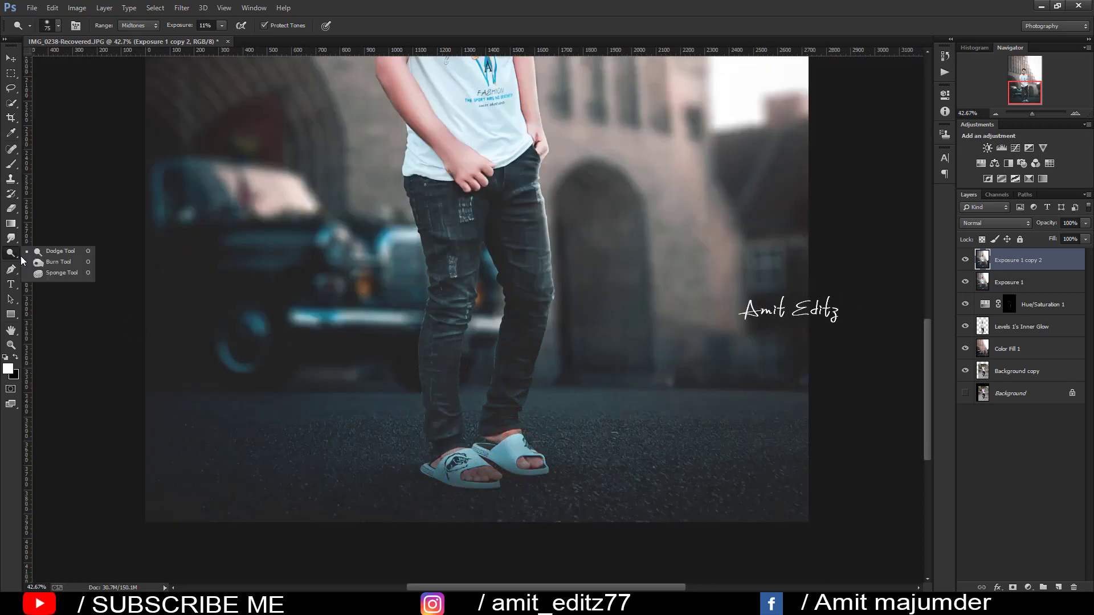
left_click(57, 262)
scroll(493, 385, "up", 2)
scroll(492, 386, "up", 2)
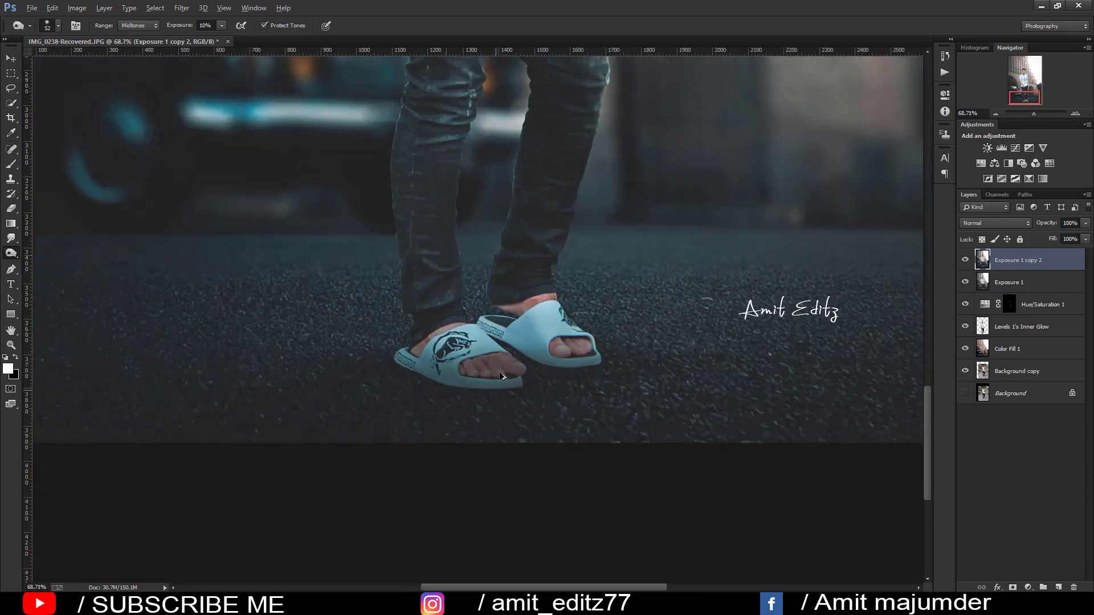
scroll(493, 386, "up", 1)
key("bracketleft")
key("bracketleft")
left_click_drag(498, 314, 656, 357)
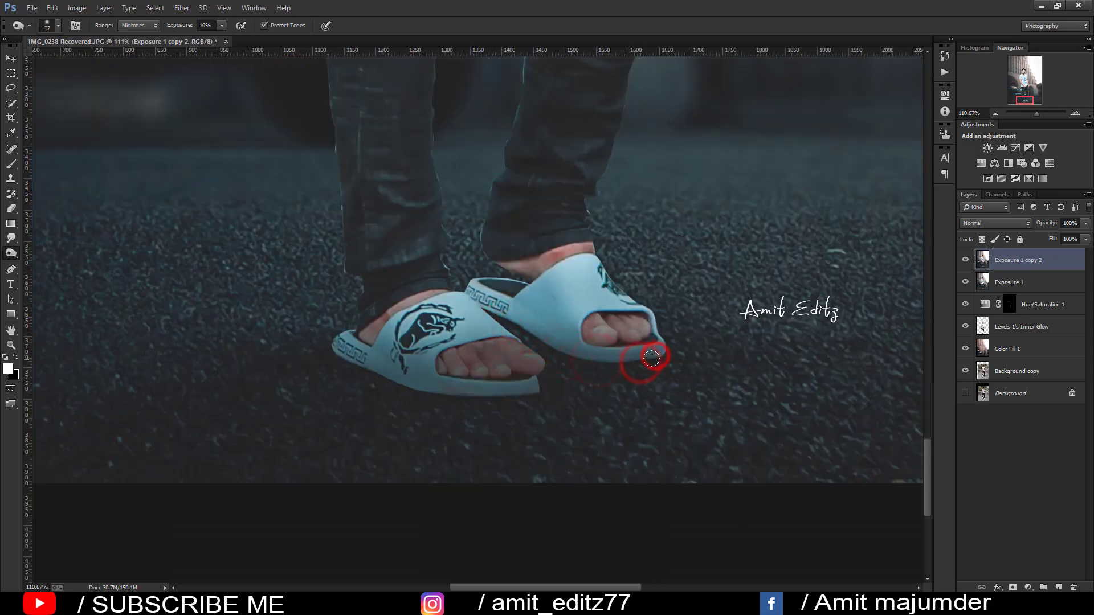
mouse_move(507, 402)
left_mouse_down()
mouse_move(378, 371)
mouse_move(457, 383)
left_mouse_up()
key("ctrl+0")
scroll(522, 310, "down", 2)
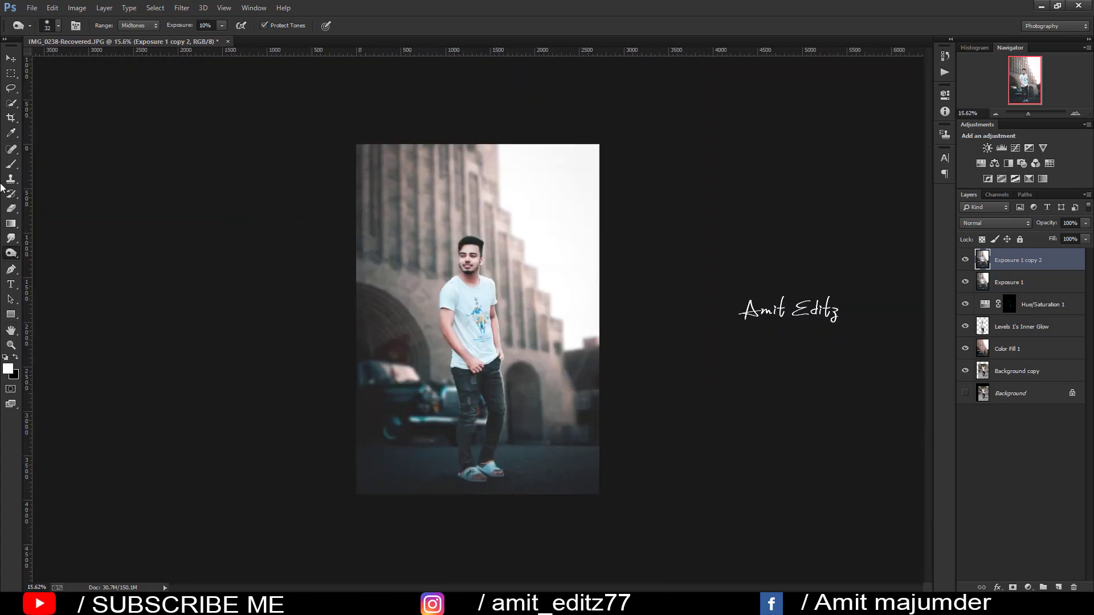
Merge all visible layers into a single Exposure 1 copy 2 layer.
left_click(10, 58)
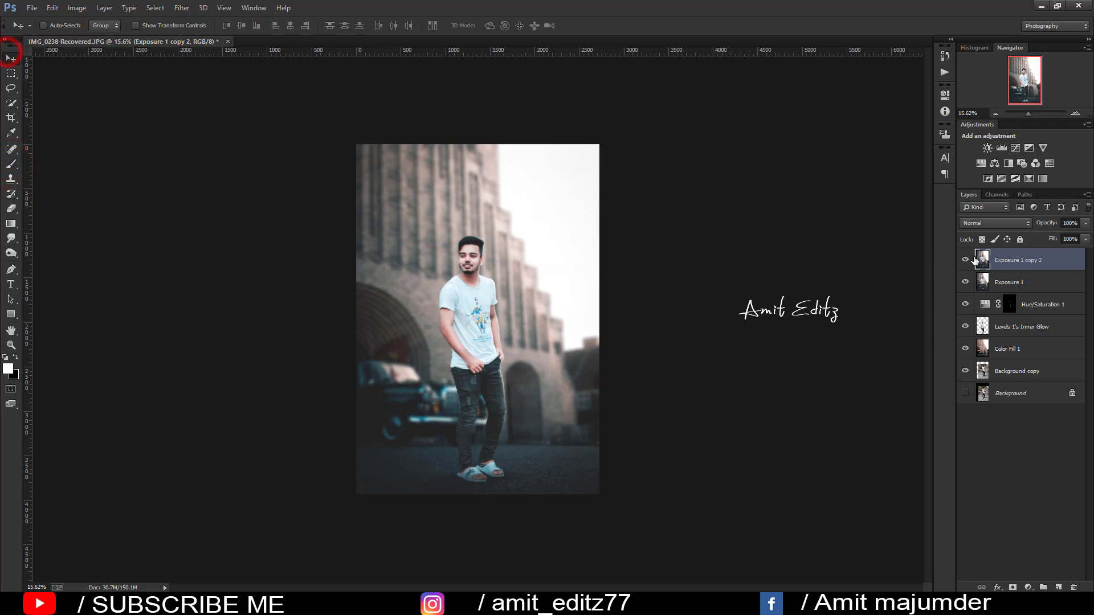
right_click(975, 261)
left_click(903, 425)
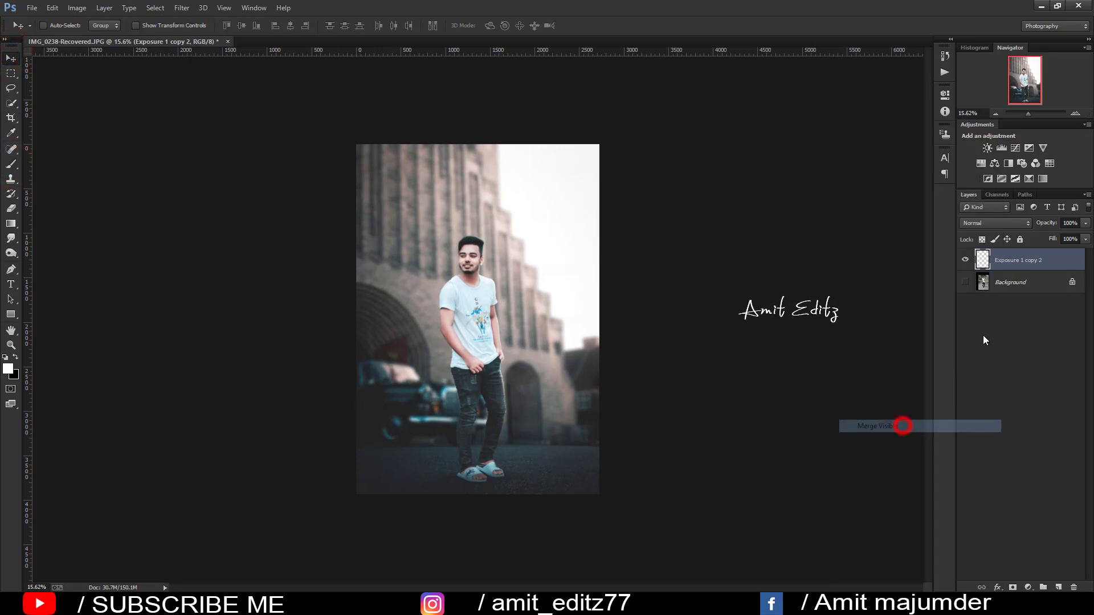
Toggle the edited layer's visibility to compare the result with the original.
left_click(965, 281)
left_click(965, 260)
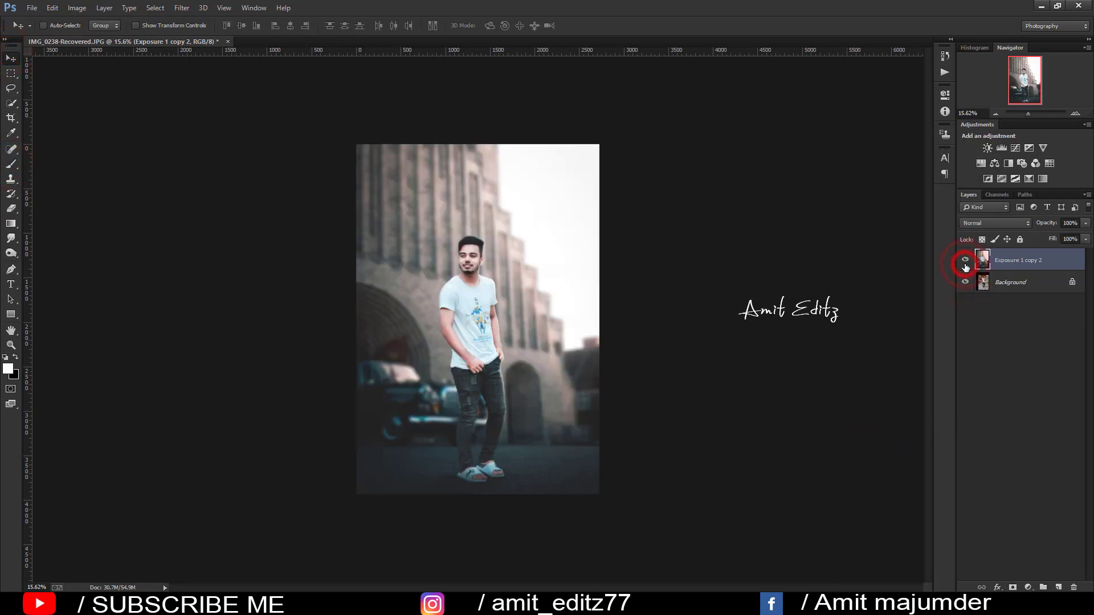
key("ctrl+0")
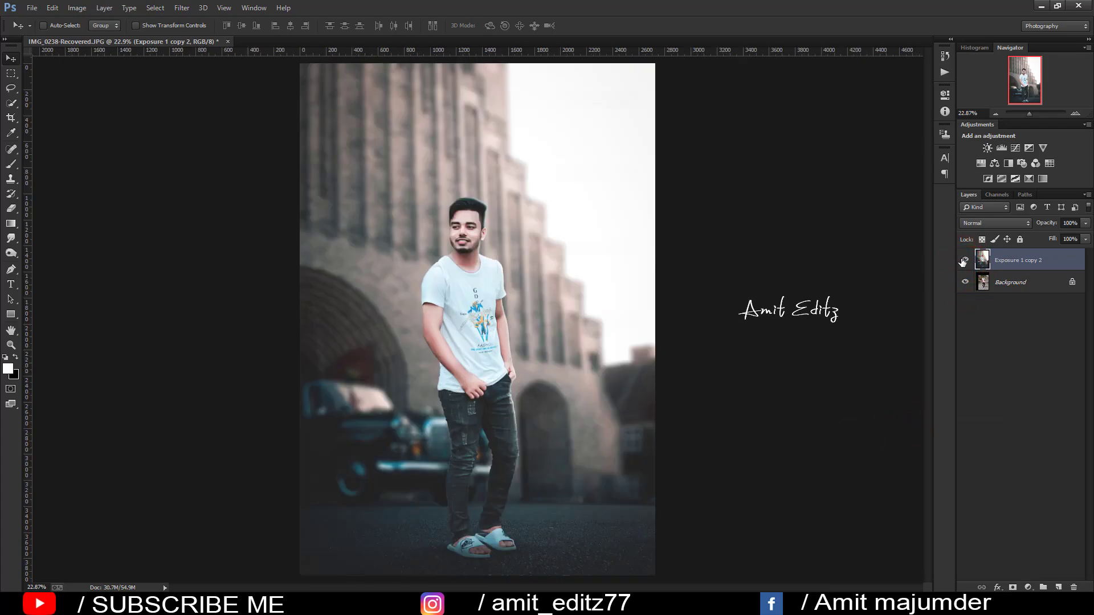
left_click(965, 261)
left_click(965, 261)
left_click(965, 261)
scroll(677, 287, "down", 1)
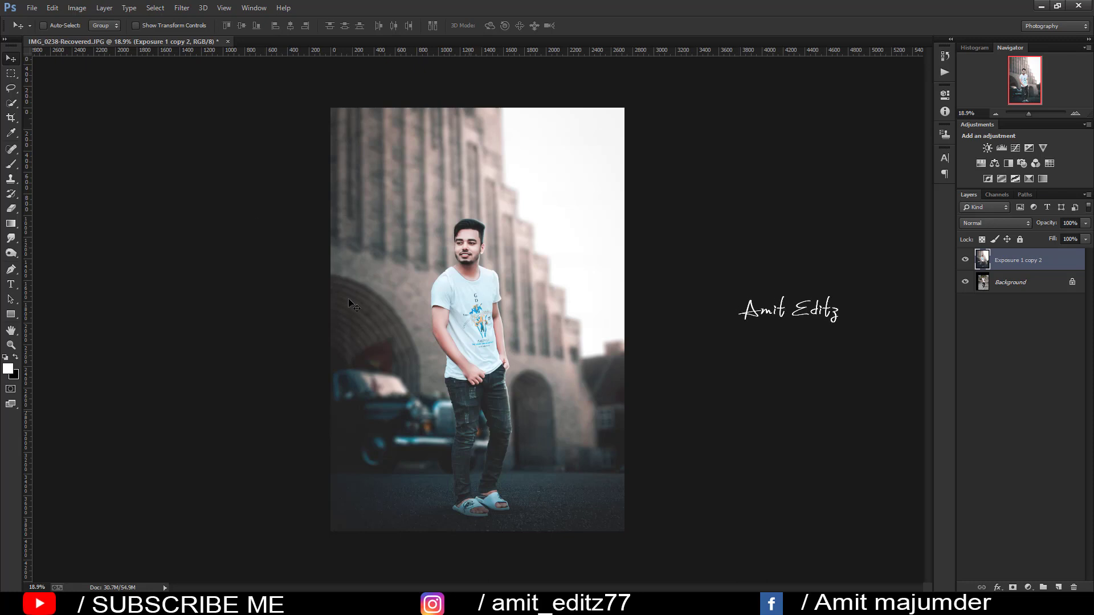
Open the STYLE PASSION PNG from F:\1500+ PNG FILE\caption as a new document.
left_click(32, 8)
left_click(37, 29)
left_click(54, 275)
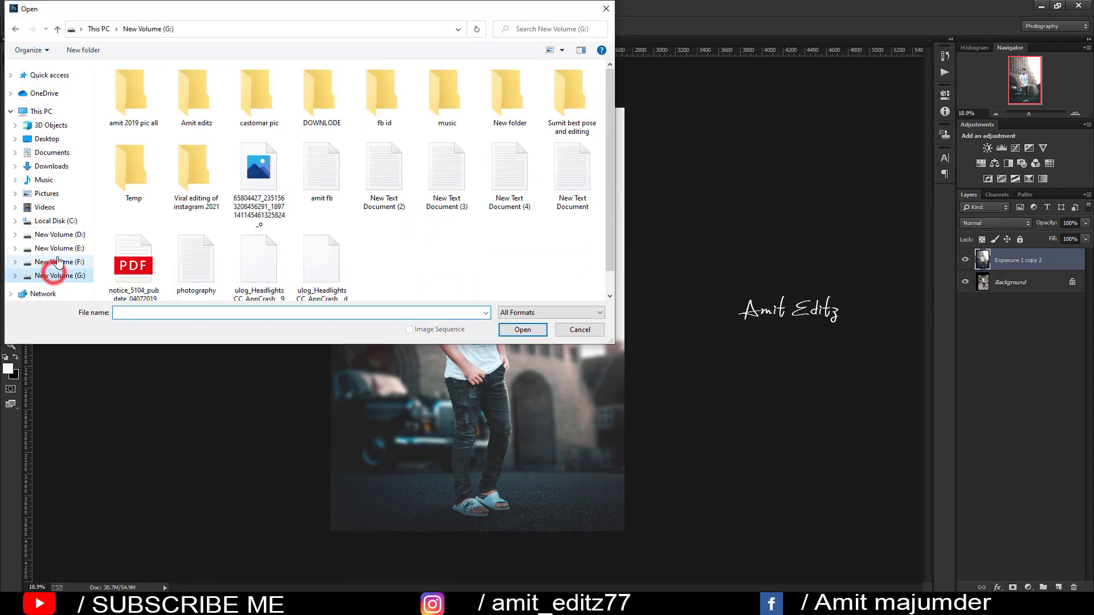
left_click(80, 261)
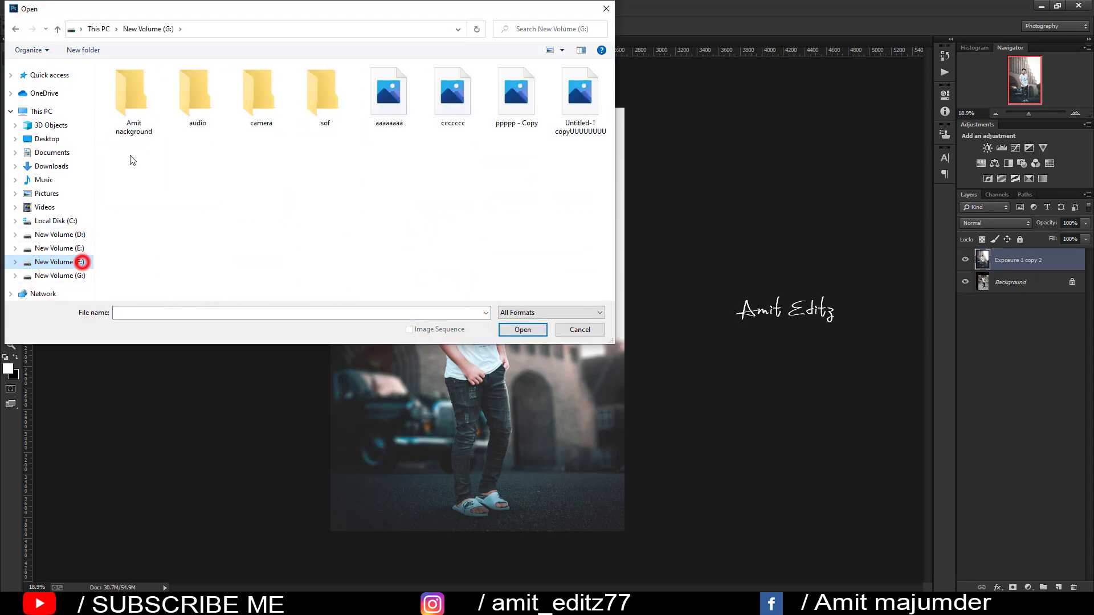
left_click(133, 121)
double_click(134, 119)
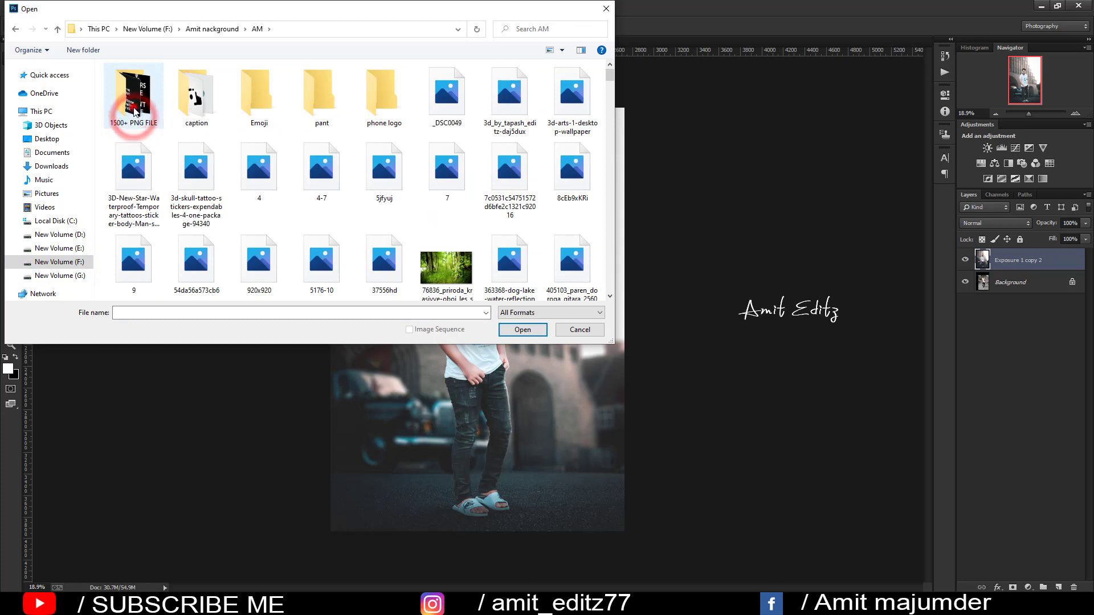
double_click(134, 110)
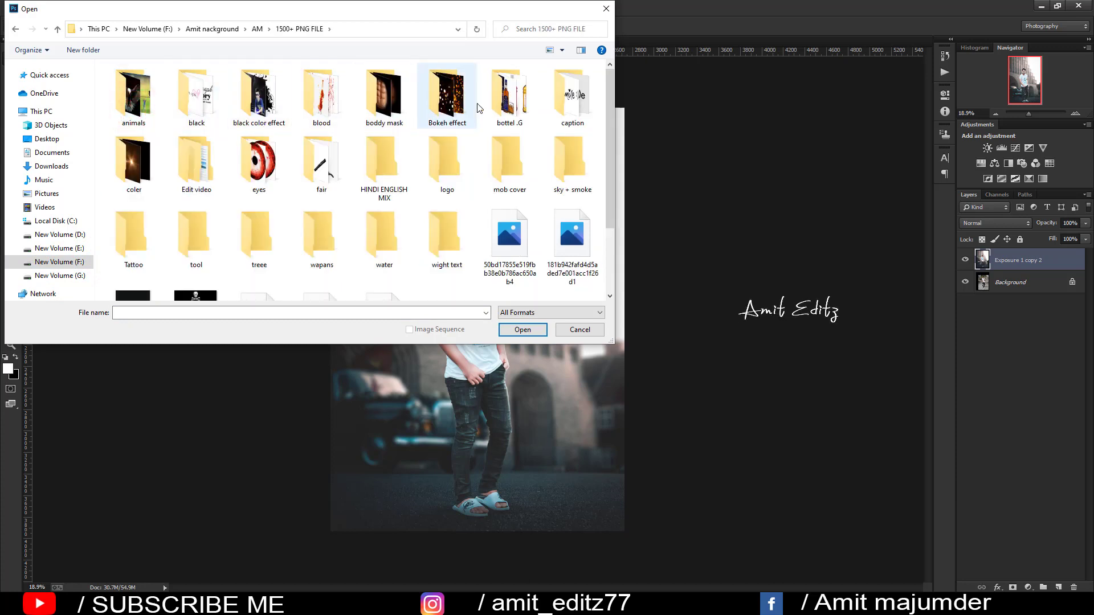
double_click(571, 97)
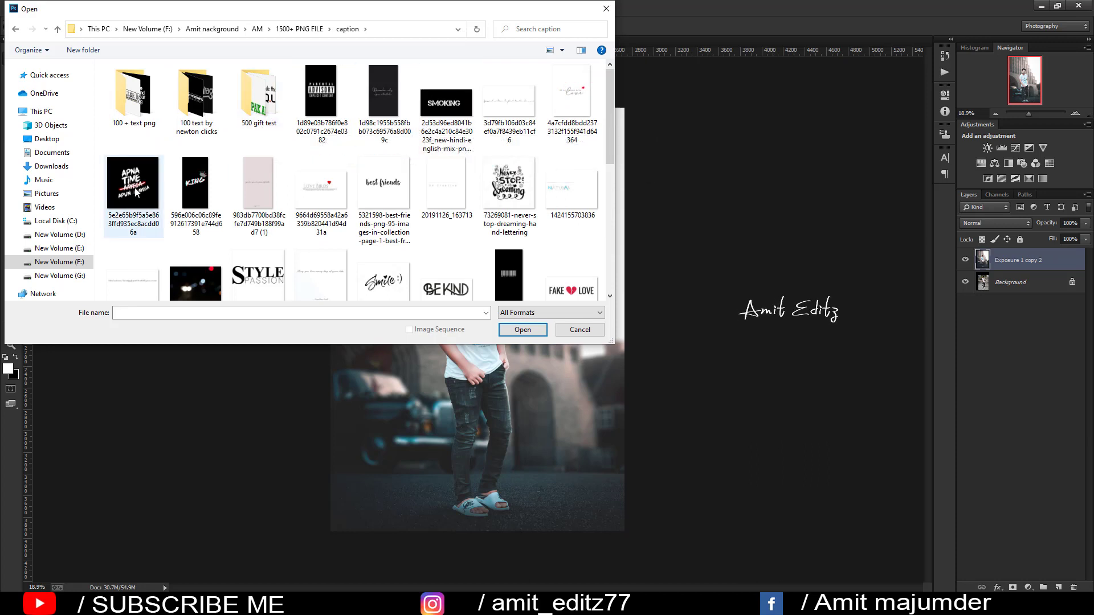
left_click(517, 176)
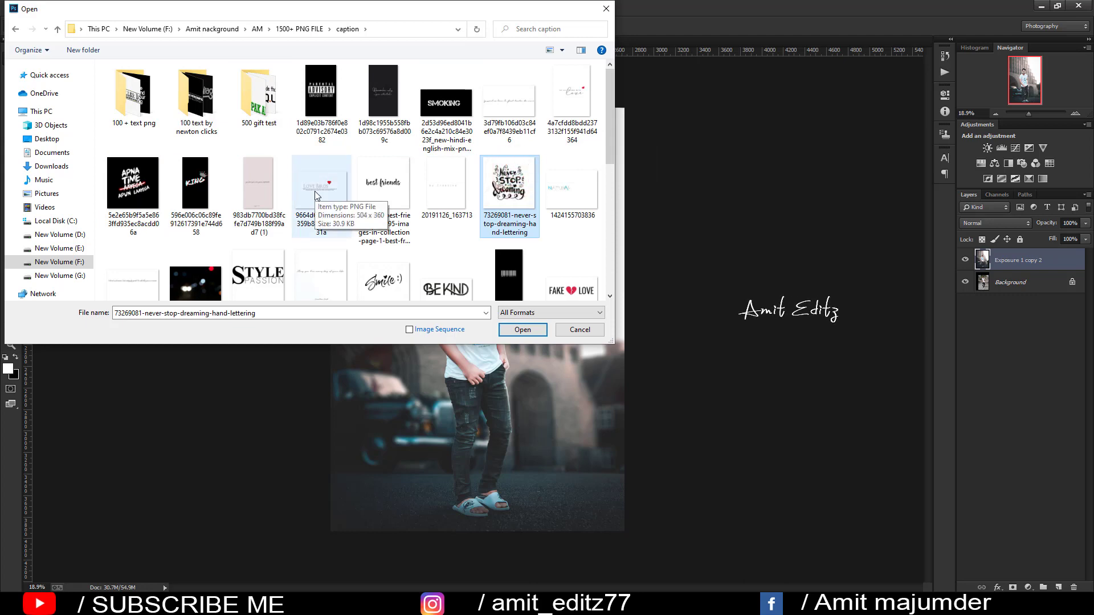
left_click(246, 279)
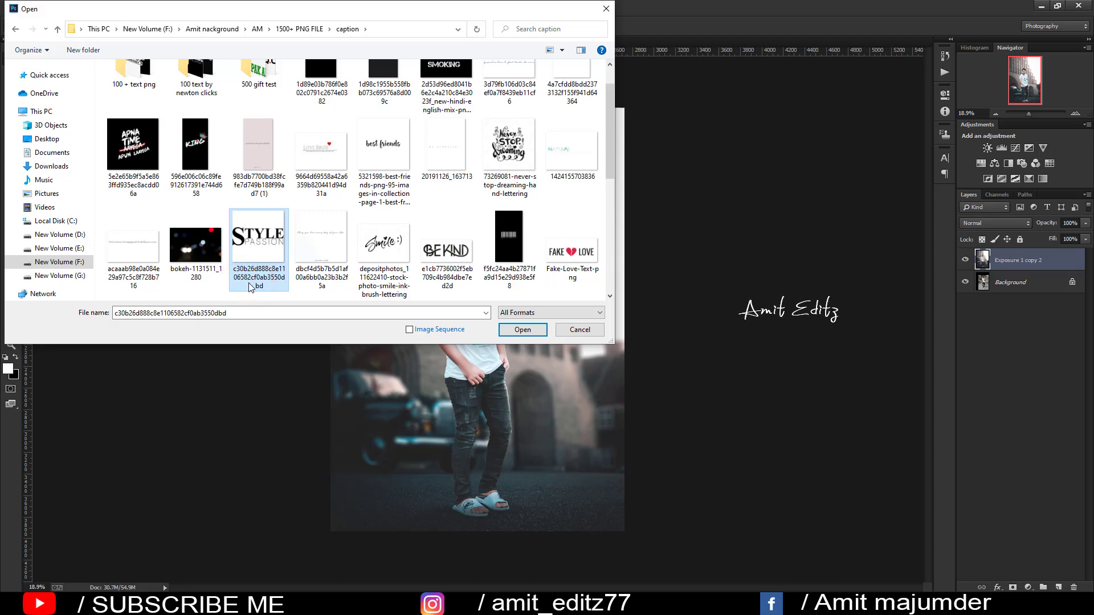
left_click(510, 331)
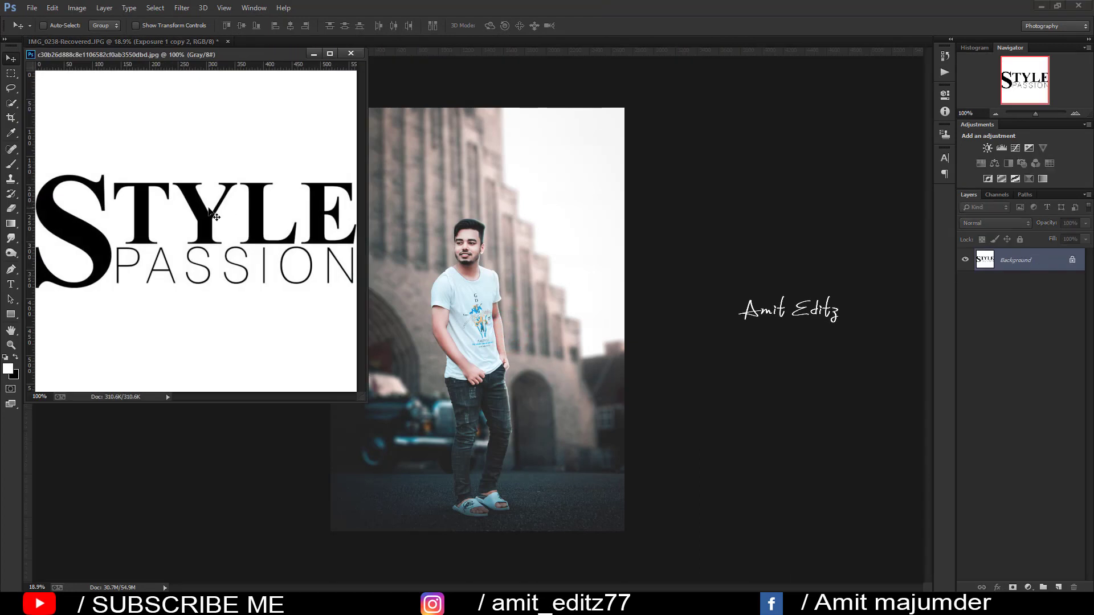
Invert the logo to white-on-black, drag it onto the portrait, and close its file unsaved.
key("ctrl+i")
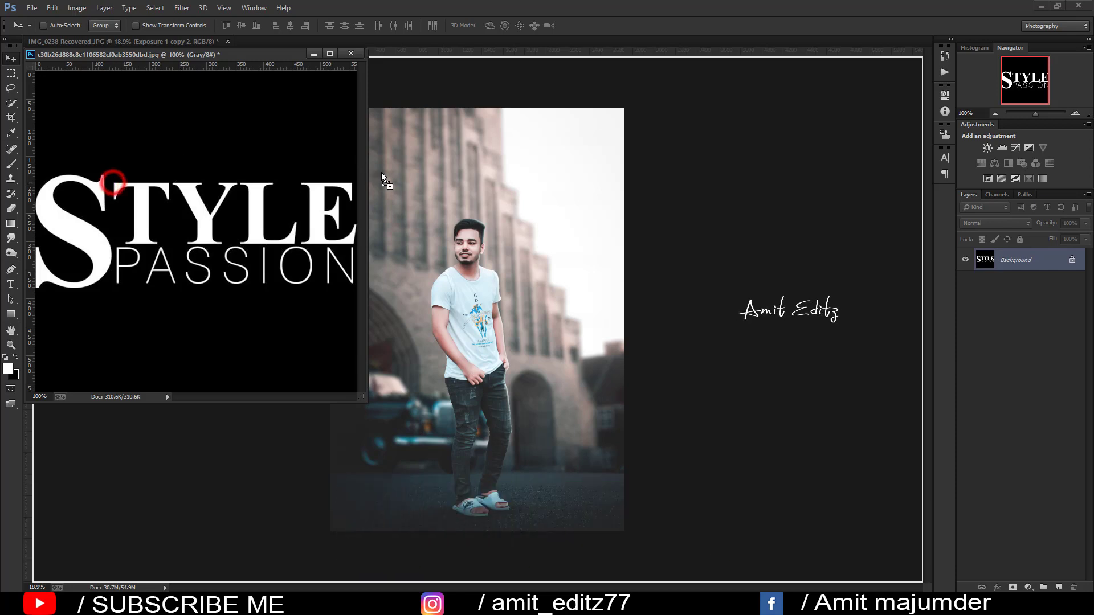
left_click_drag(117, 188, 419, 167)
left_click(354, 55)
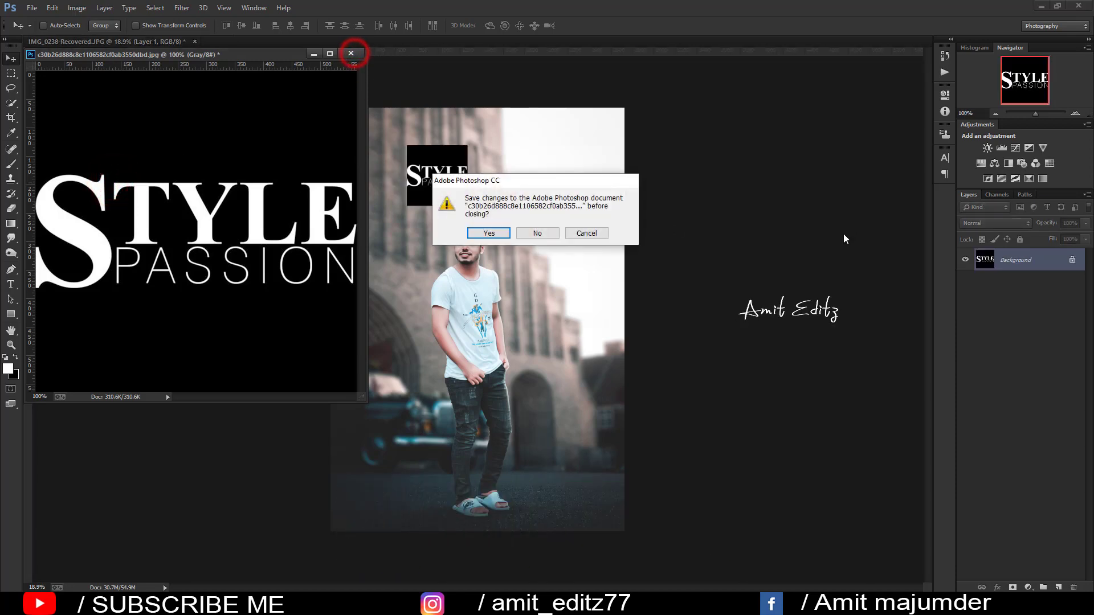
left_click(544, 232)
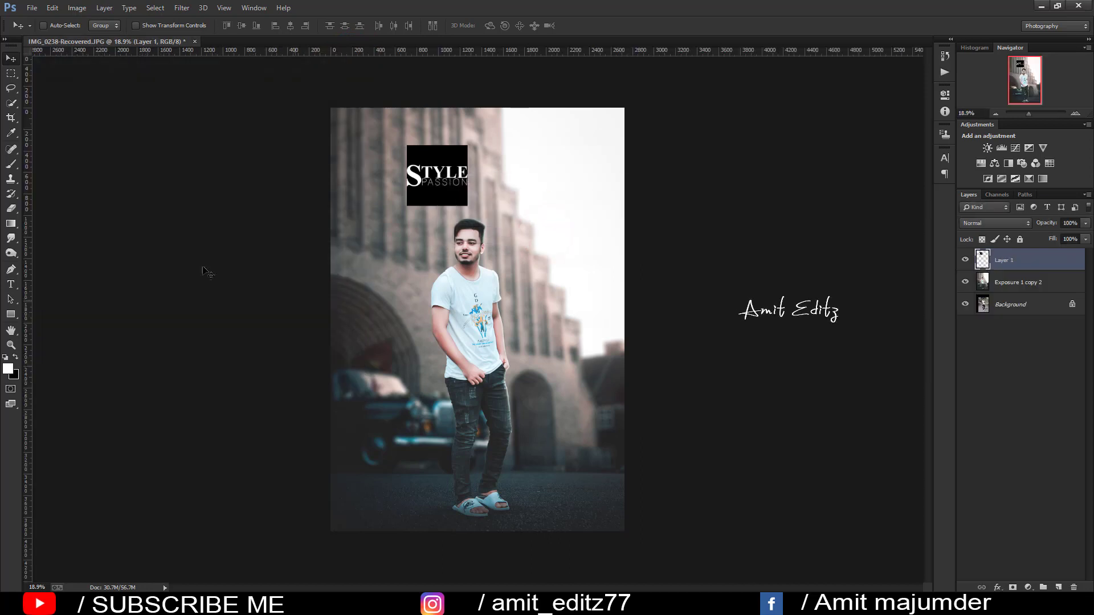
Set the logo layer to Screen and scale it to about 220% in the top-left corner.
left_click(996, 222)
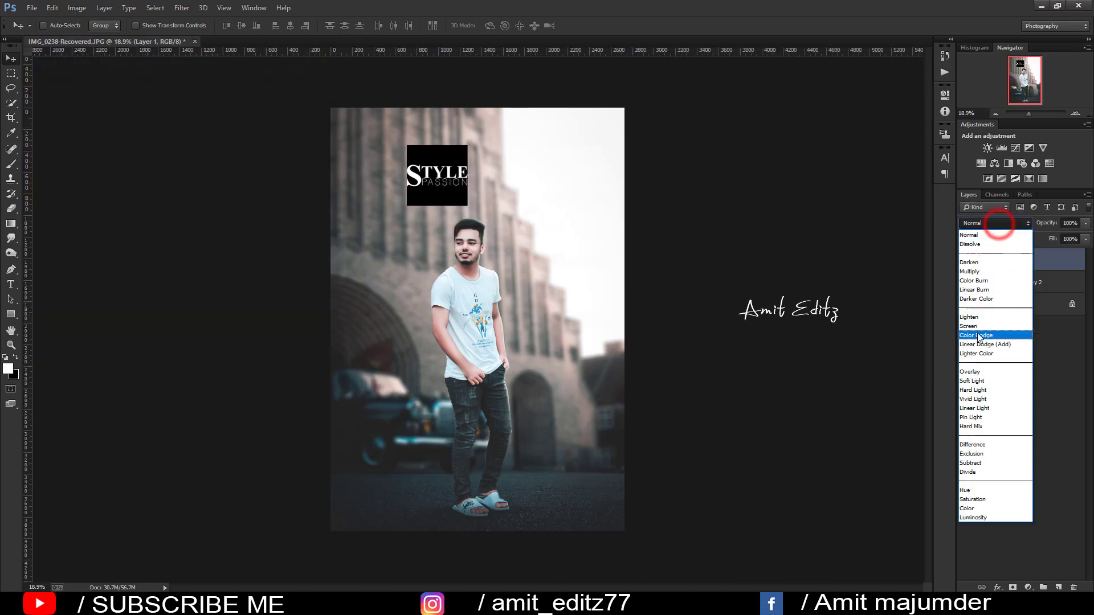
left_click(976, 326)
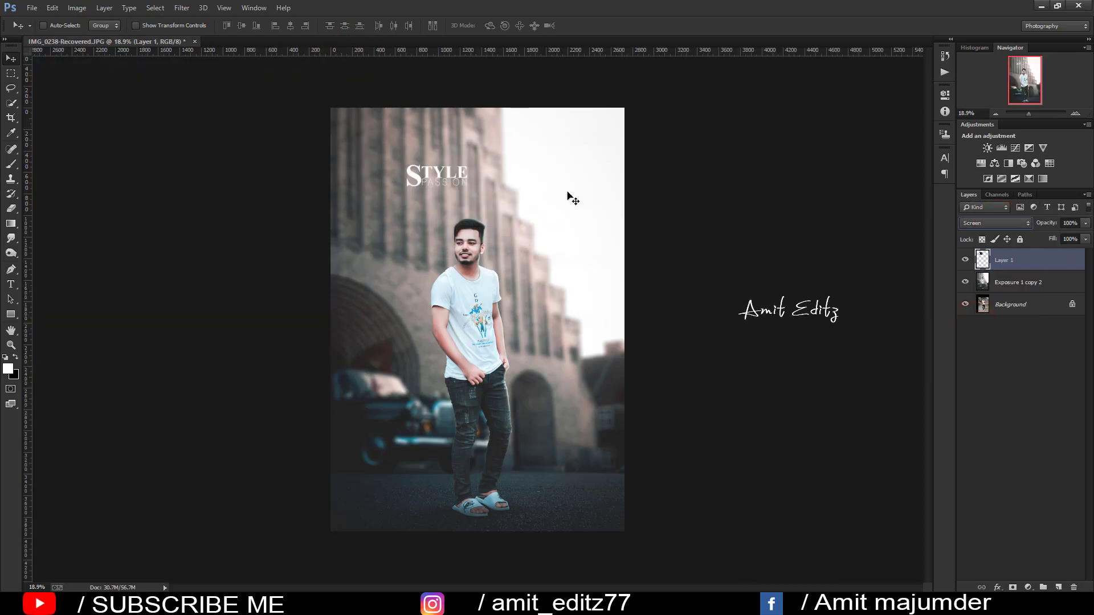
key("ctrl+t")
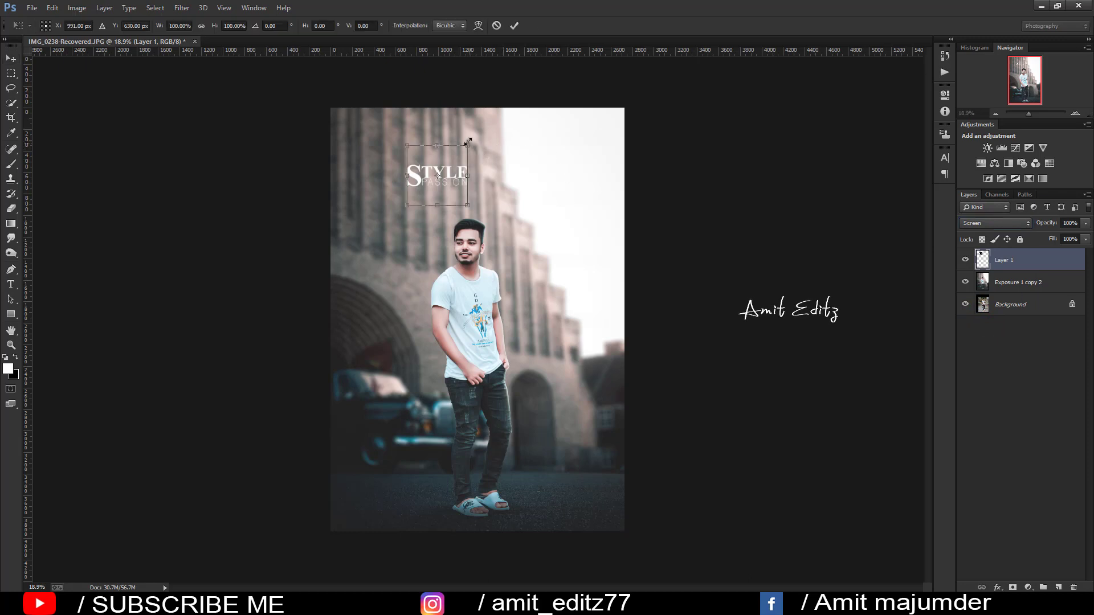
mouse_move(468, 142)
left_mouse_down()
mouse_move(475, 151)
mouse_move(518, 114)
left_mouse_up()
left_click_drag(445, 162, 425, 134)
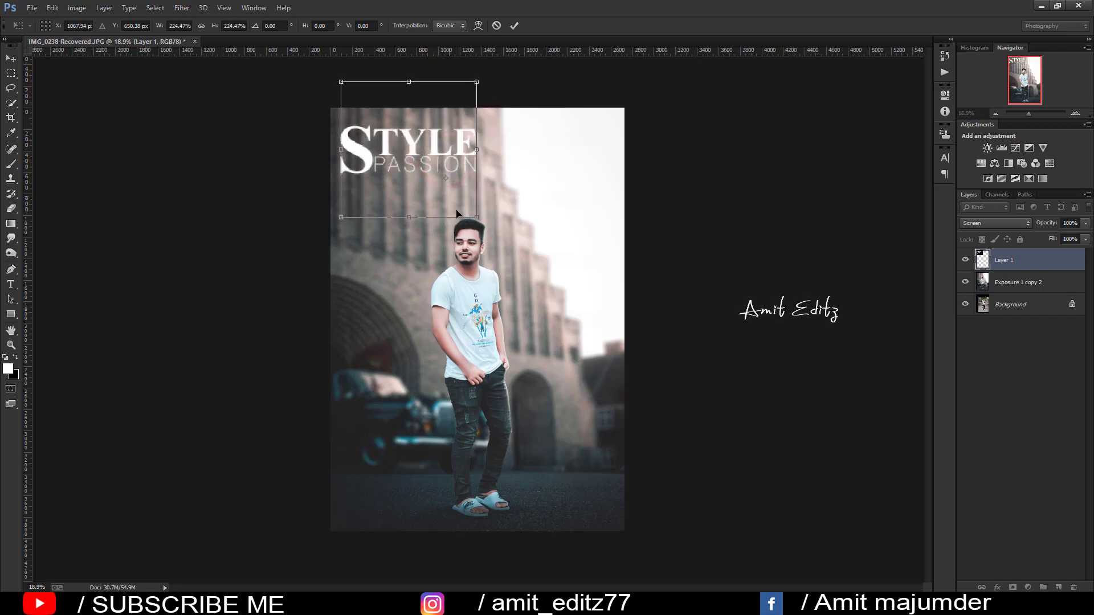
left_click_drag(475, 215, 473, 212)
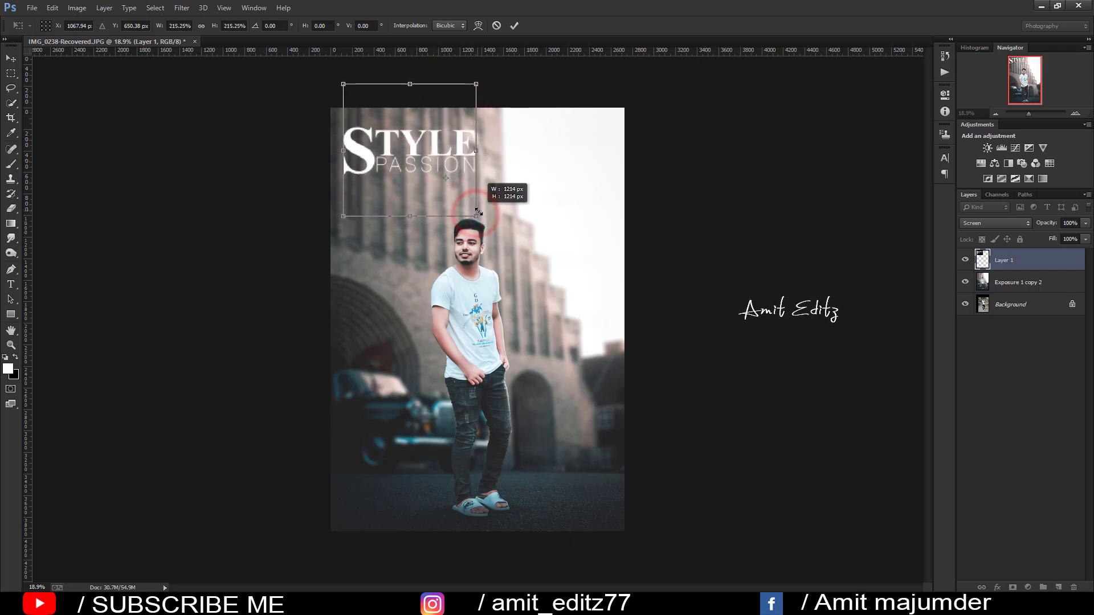
left_click(449, 187)
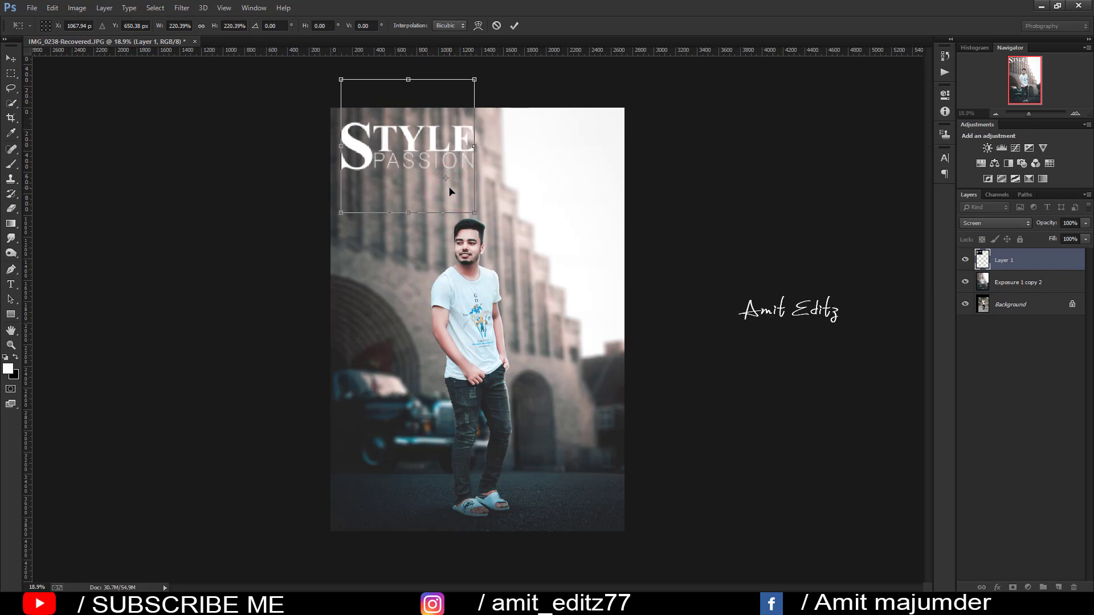
key("Return")
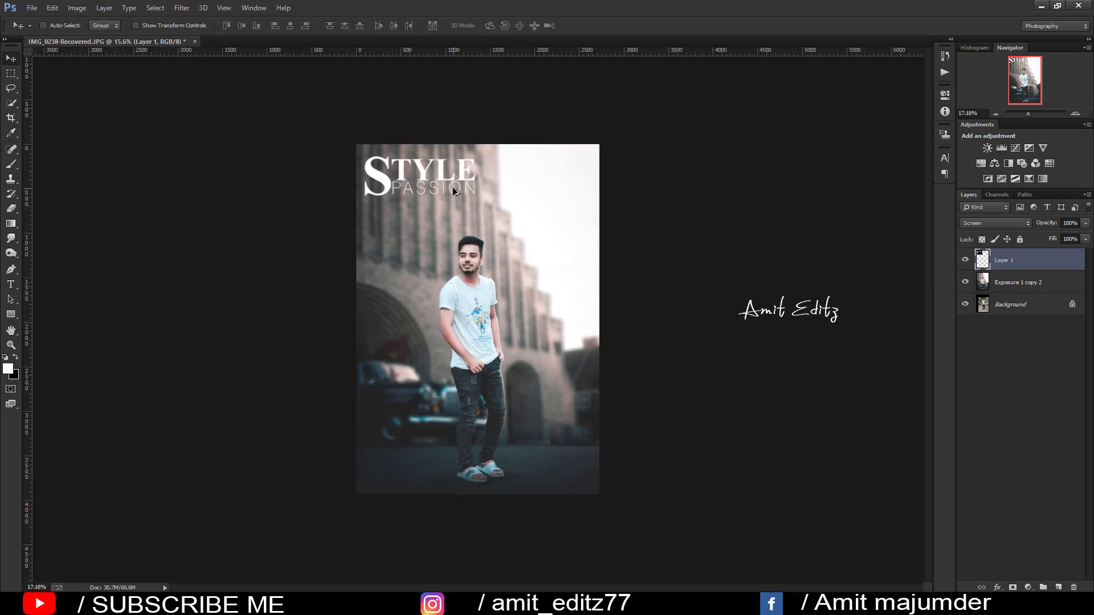
key("ctrl+plus")
mouse_move(446, 161)
left_mouse_down()
mouse_move(437, 548)
mouse_move(449, 163)
left_mouse_up()
key("ctrl+t")
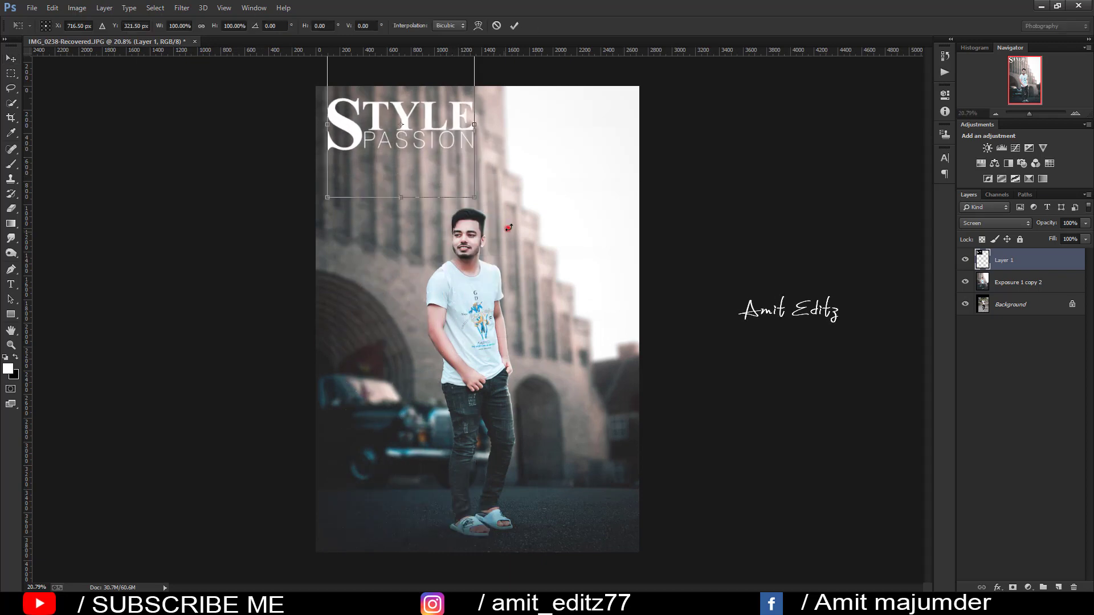
mouse_move(508, 228)
left_mouse_down()
mouse_move(488, 181)
mouse_move(446, 174)
left_mouse_up()
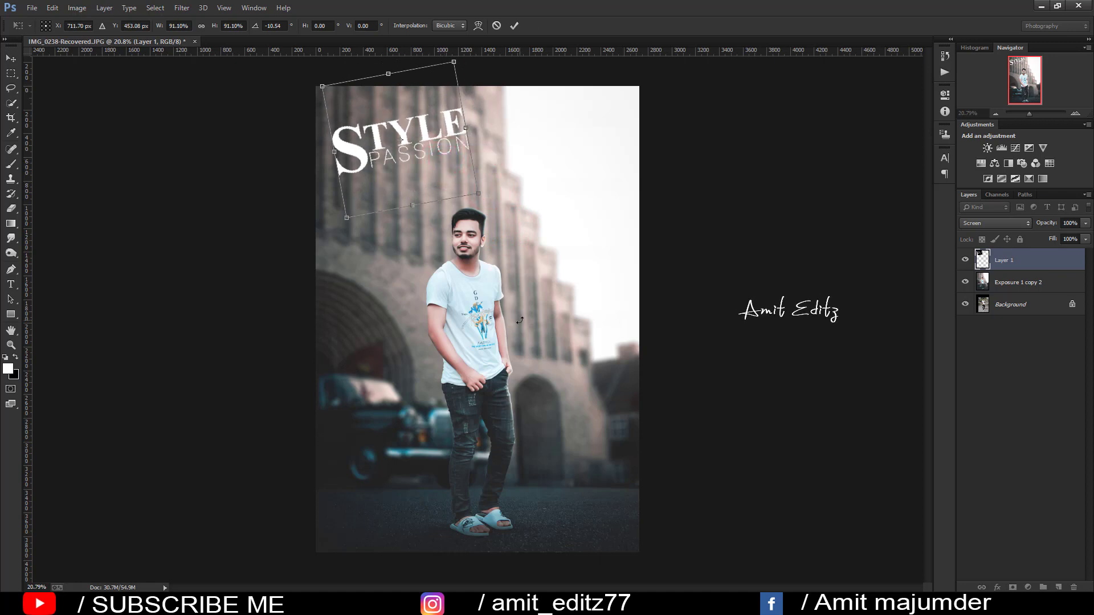
key("Return")
key("ctrl+minus")
key("ctrl+minus")
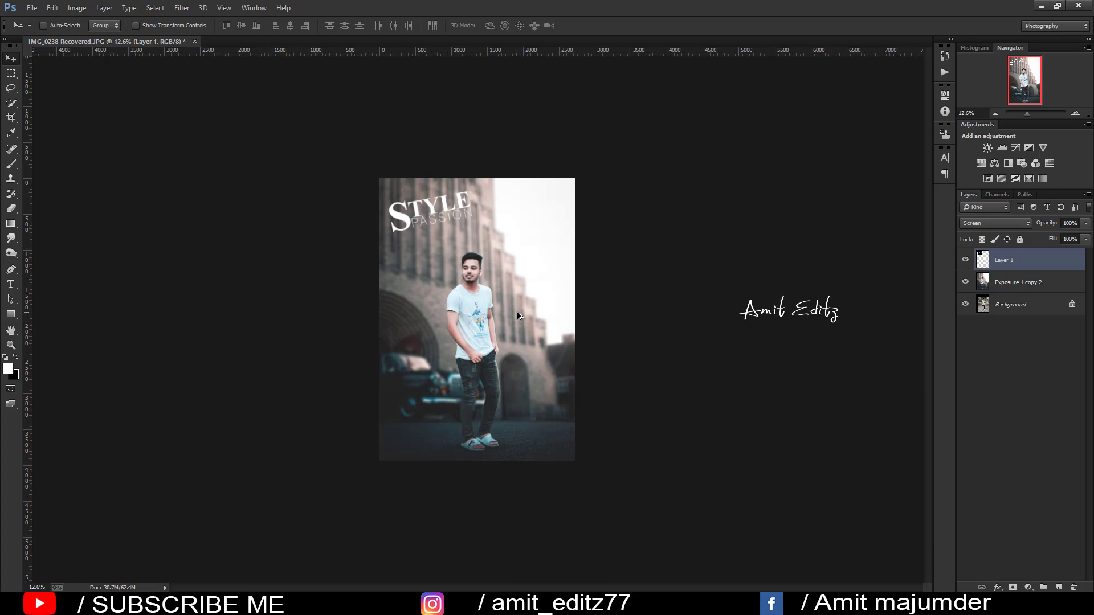
key("ctrl+z")
key("ctrl+plus")
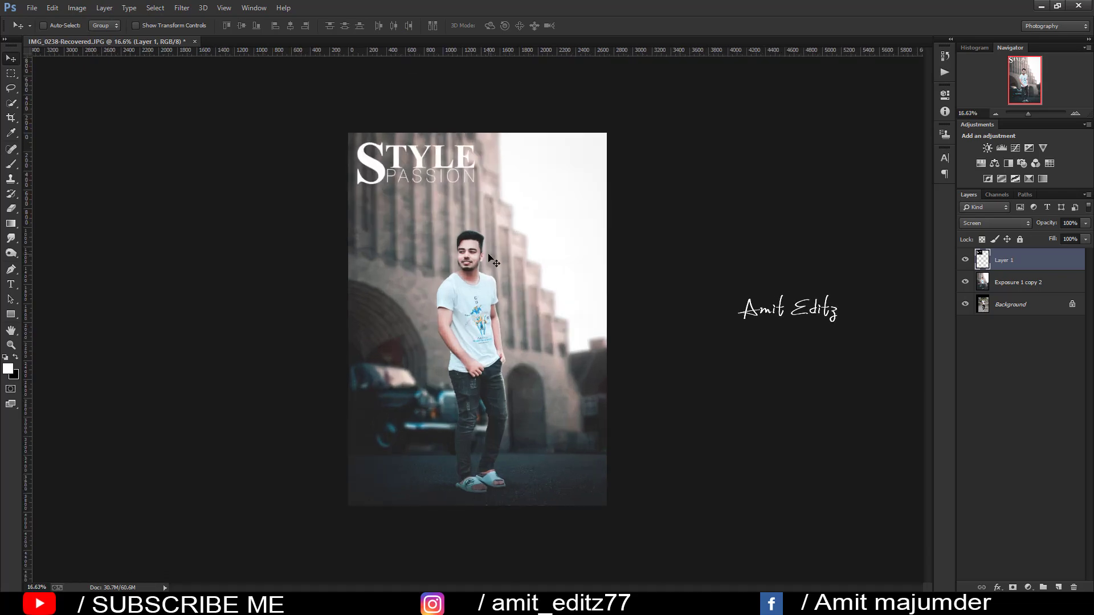